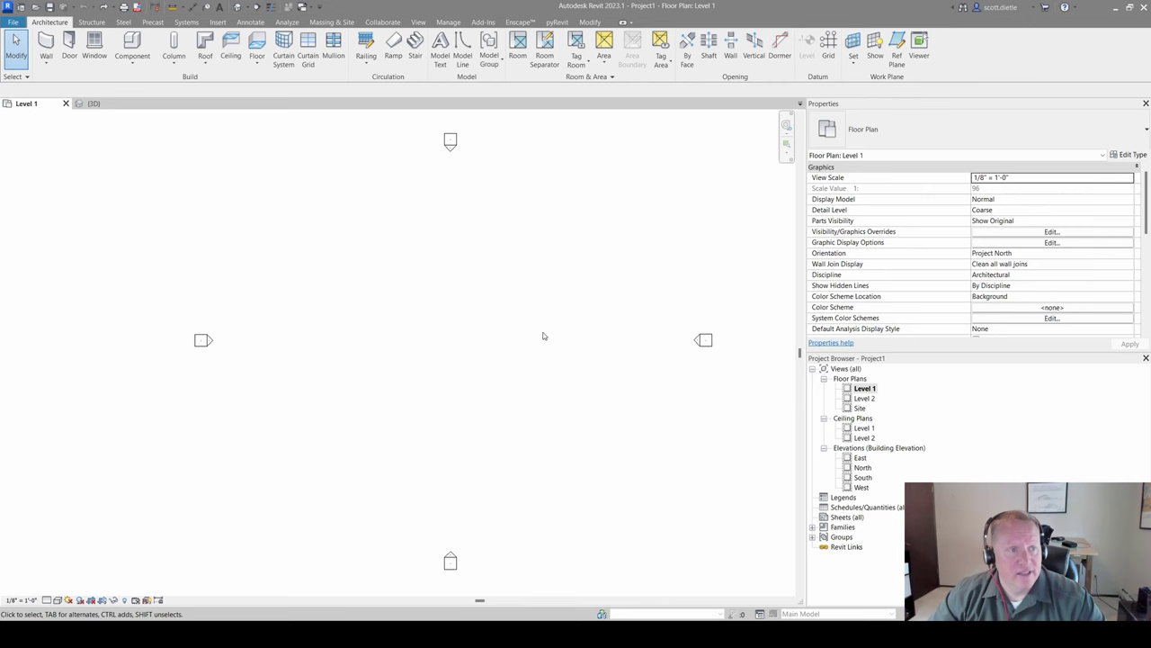
Step: Paste the copied stair and railing aligned to Level 1, accepting the duplicate types, and move them midway between the elevation markers
middle_click_drag(572, 266, 524, 248)
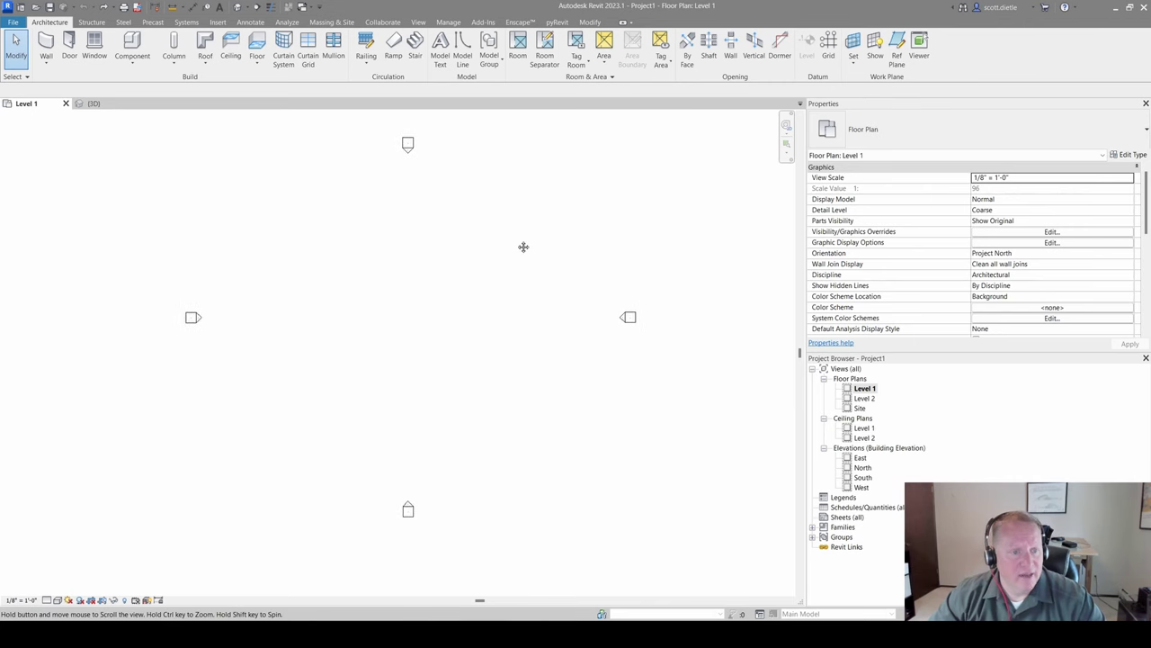
middle_click_drag(444, 290, 451, 304)
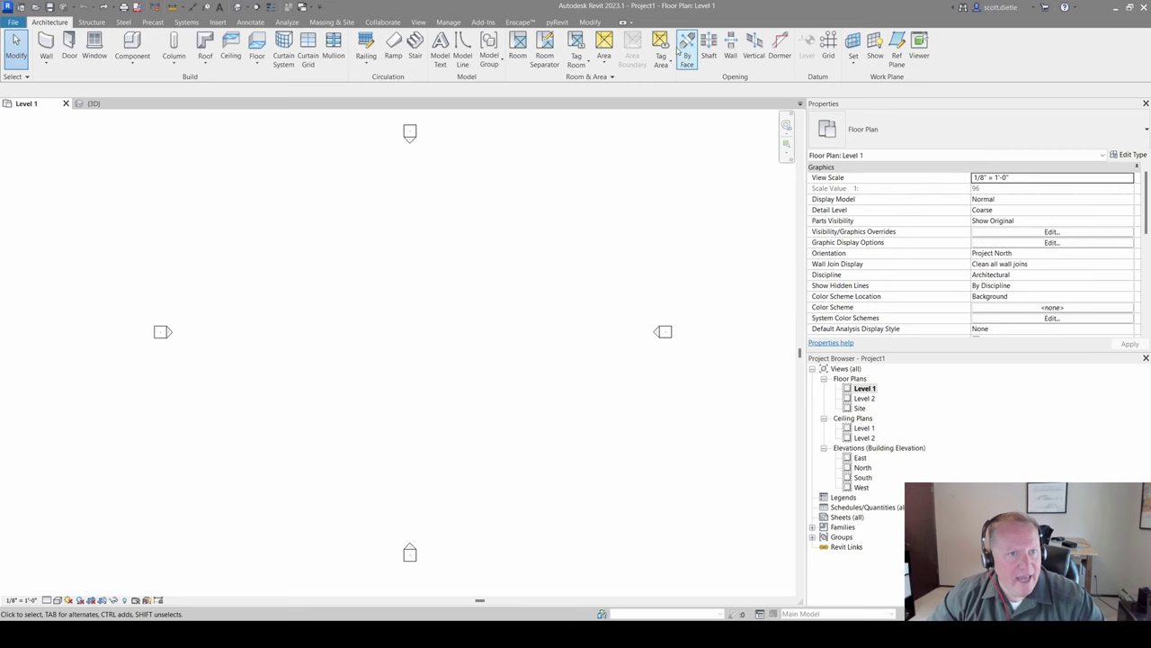
left_click(590, 22)
left_click(84, 67)
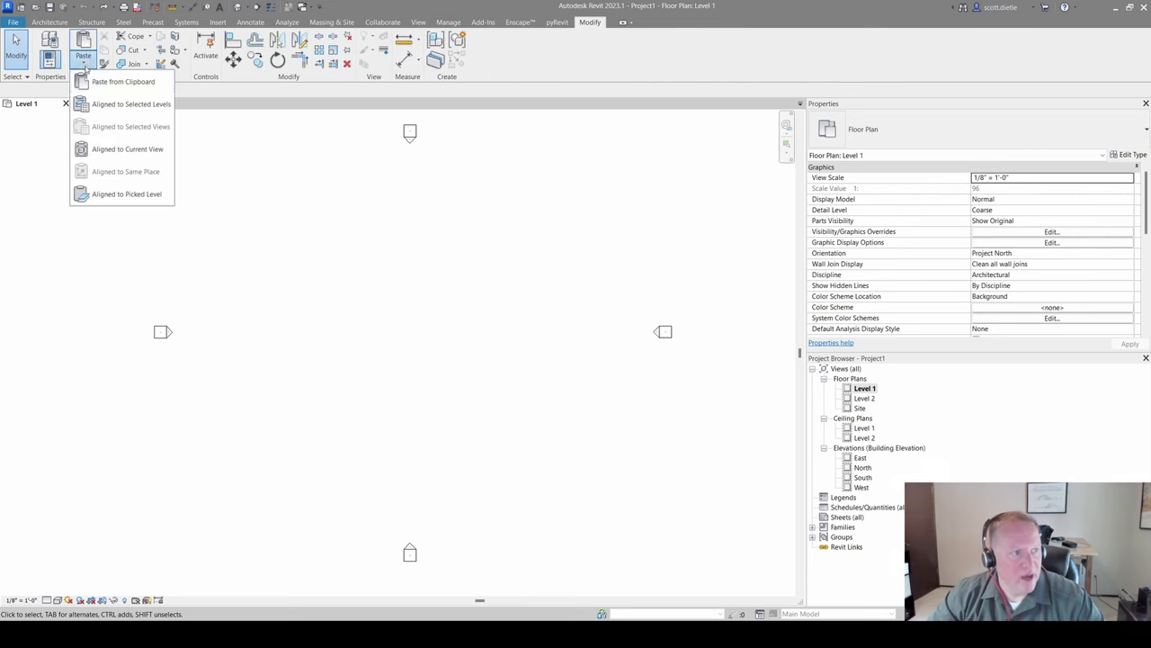
left_click(128, 104)
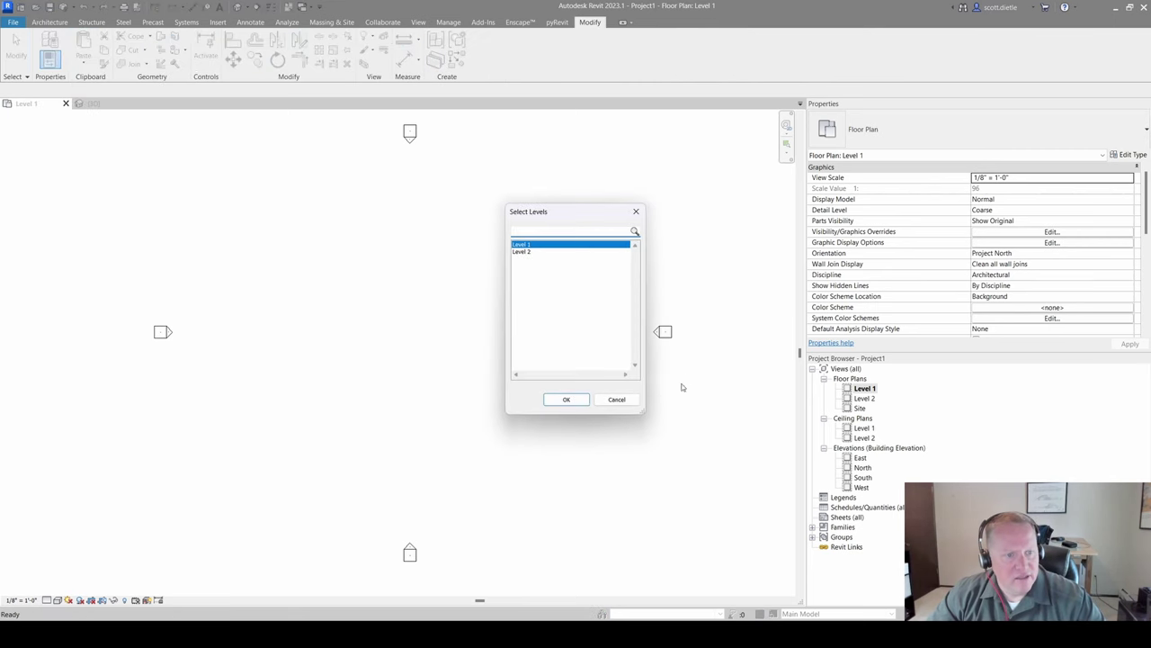
left_click(566, 400)
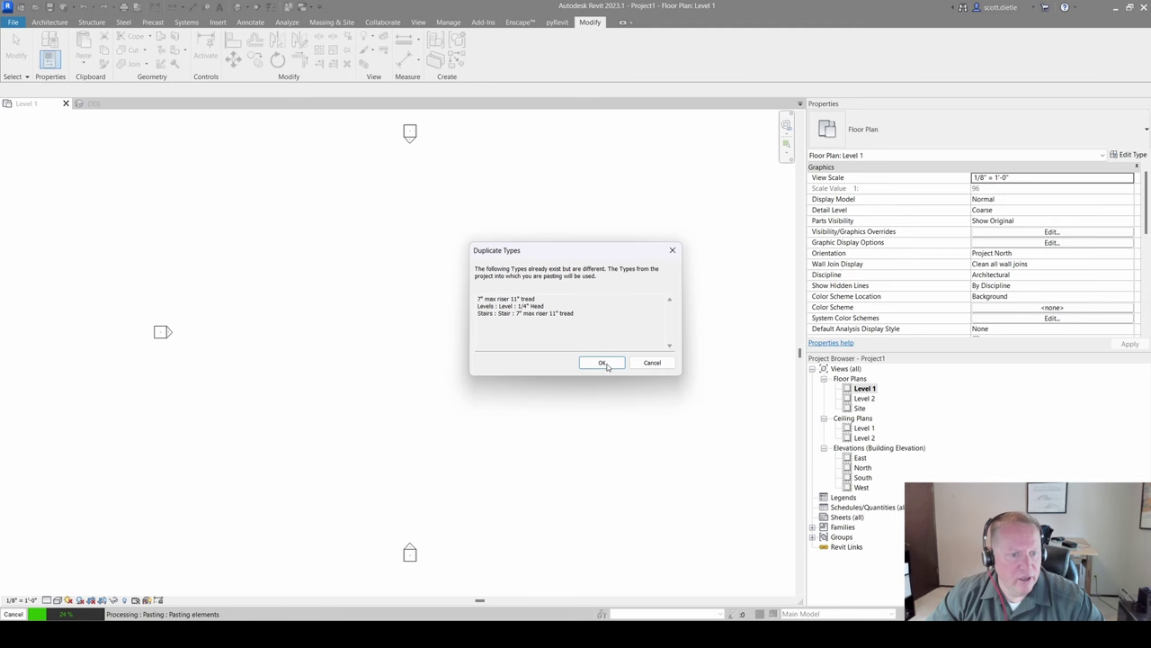
left_click(603, 362)
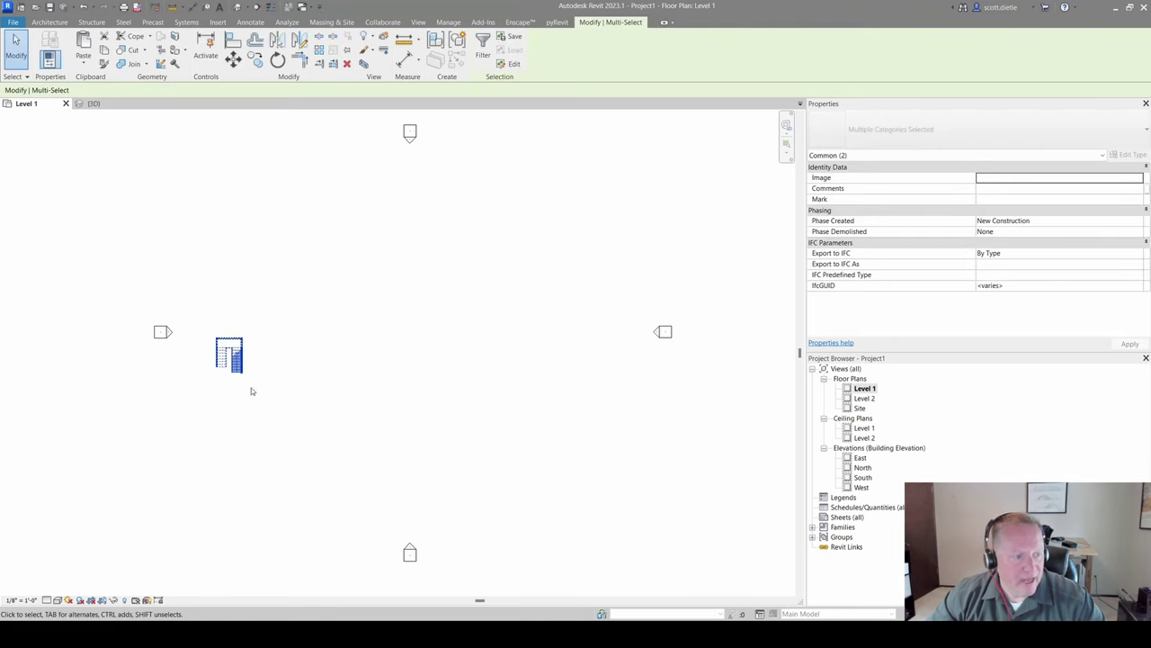
left_click_drag(235, 341, 421, 322)
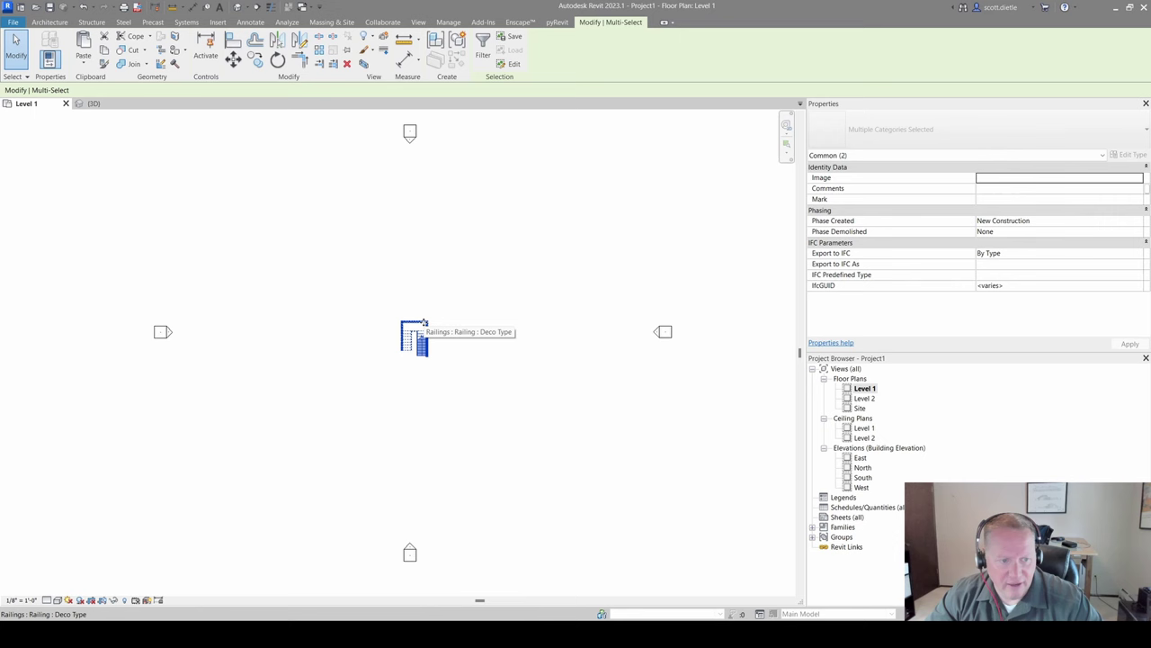
left_click(440, 282)
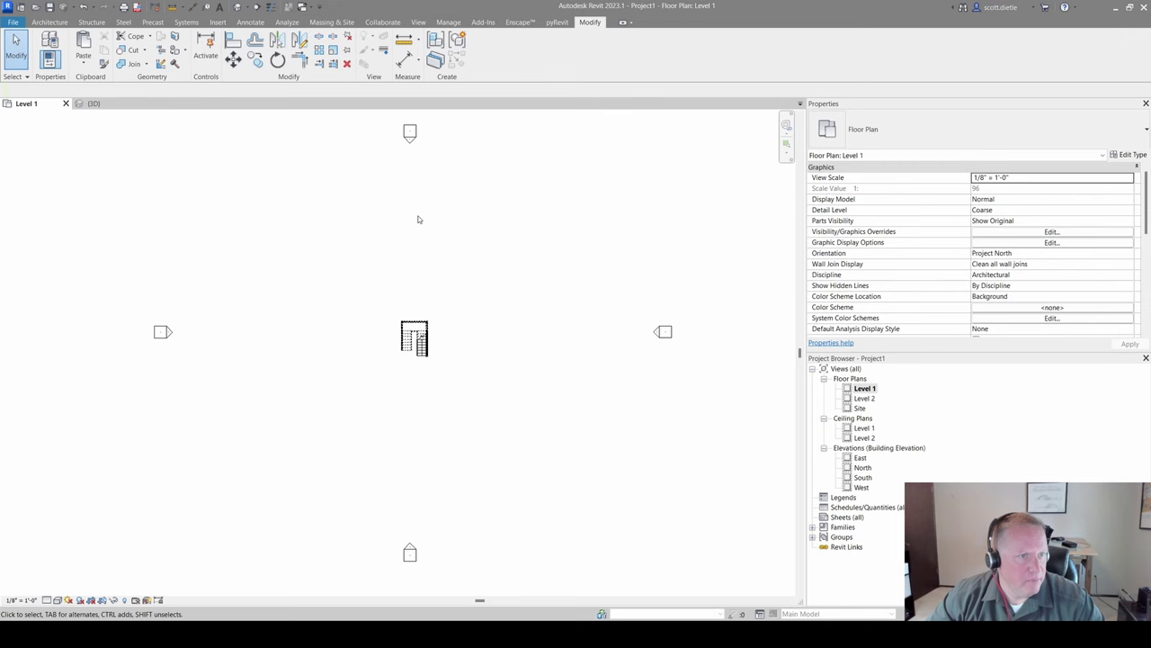
Step: Open the default 3D view, inspect the pasted stair and its railing up close, and close the duplicate 3D view
left_click(418, 22)
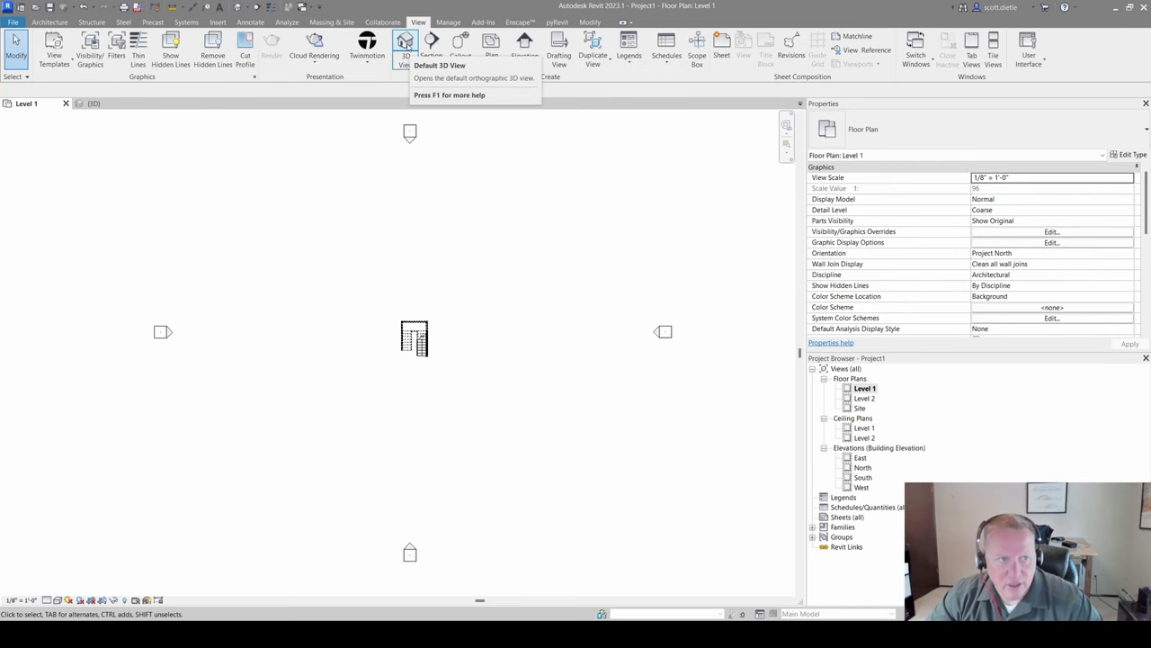
left_click(406, 44)
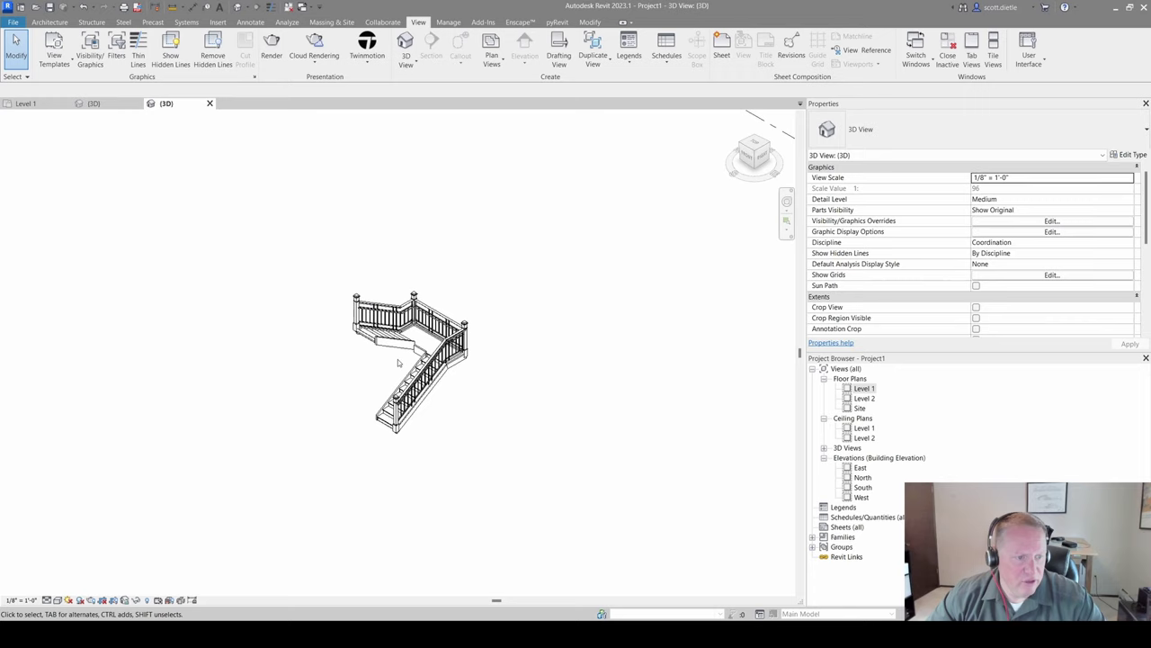
scroll(397, 363, "up", 5)
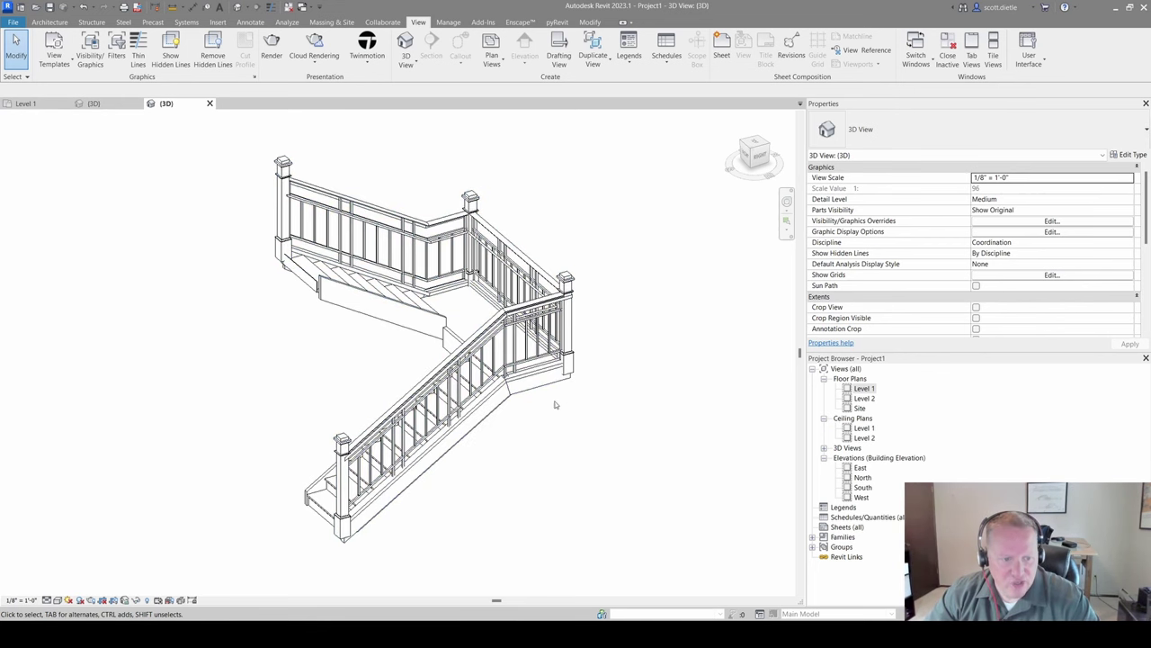
scroll(548, 406, "up", 4)
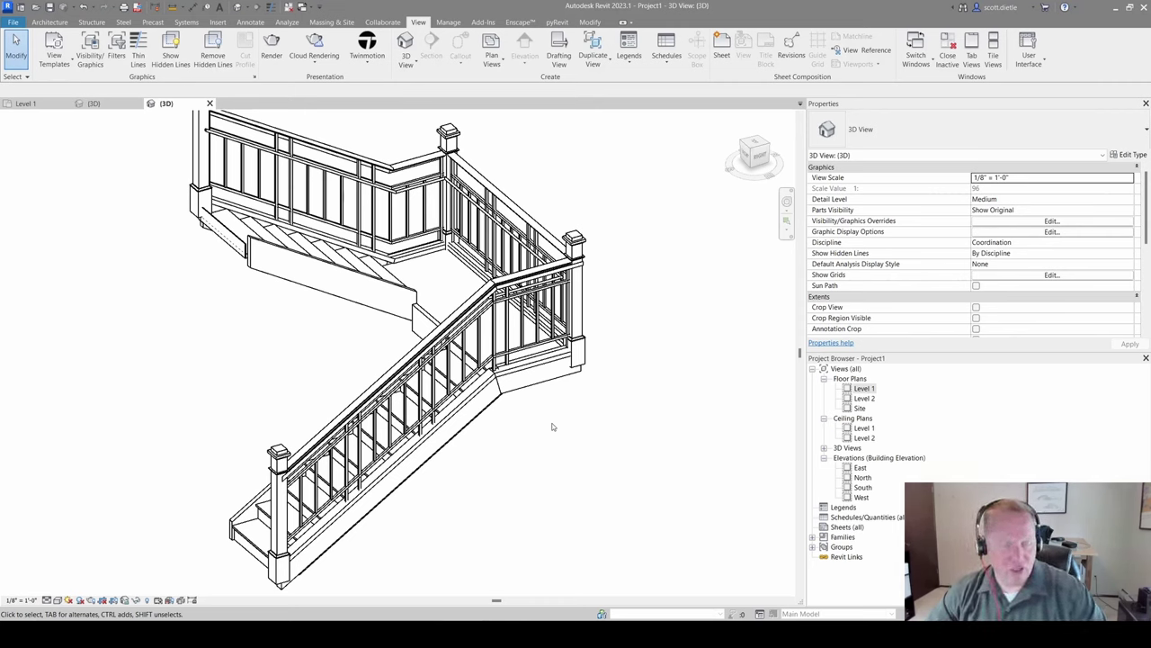
key("ctrl+F4")
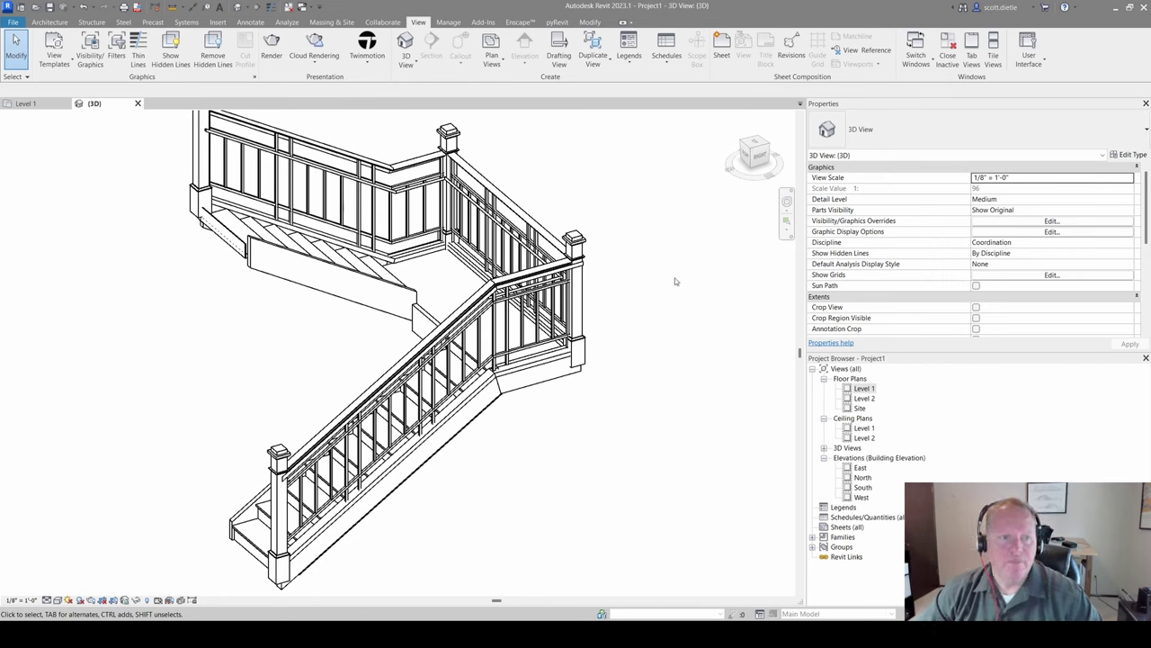
Step: Create a rectangular Generic - 12" floor on Level 1, overlapping the stair landing and the upper part of the UP flight
left_click(50, 21)
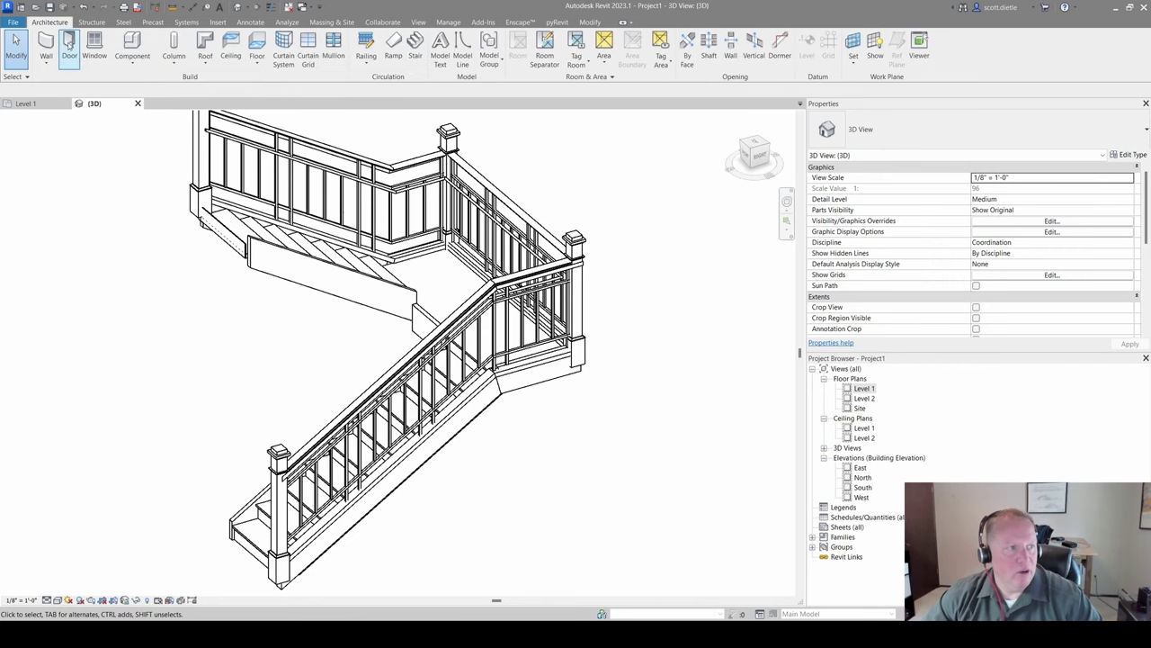
left_click(257, 43)
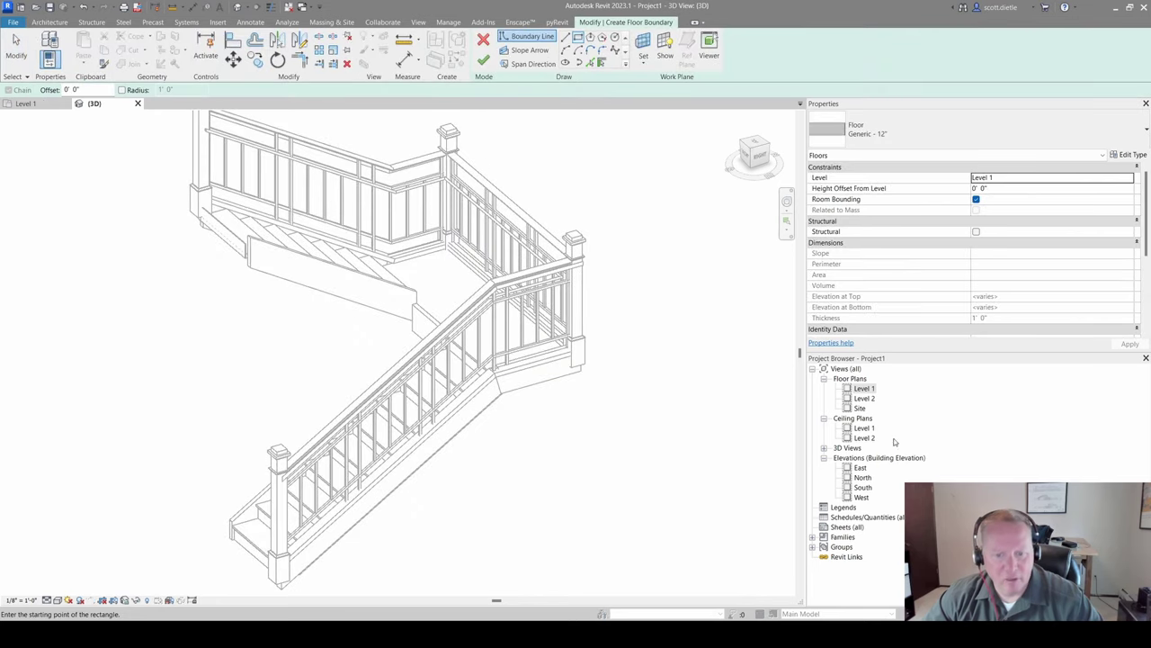
double_click(864, 387)
scroll(430, 319, "up", 5)
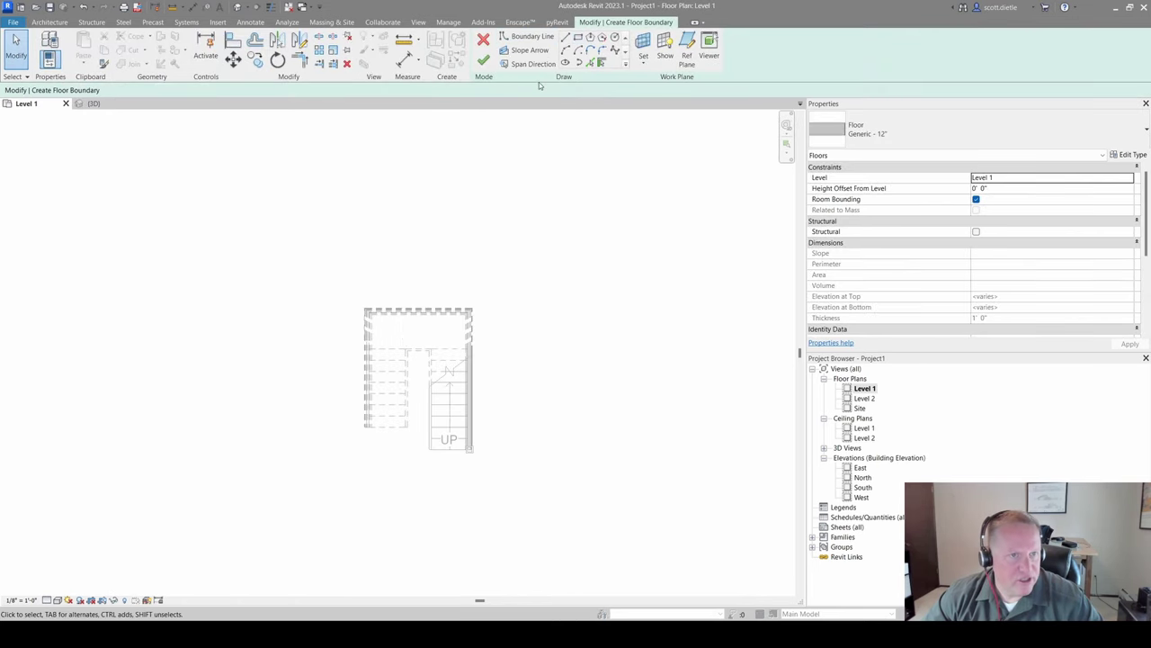
left_click(578, 38)
left_click(391, 291)
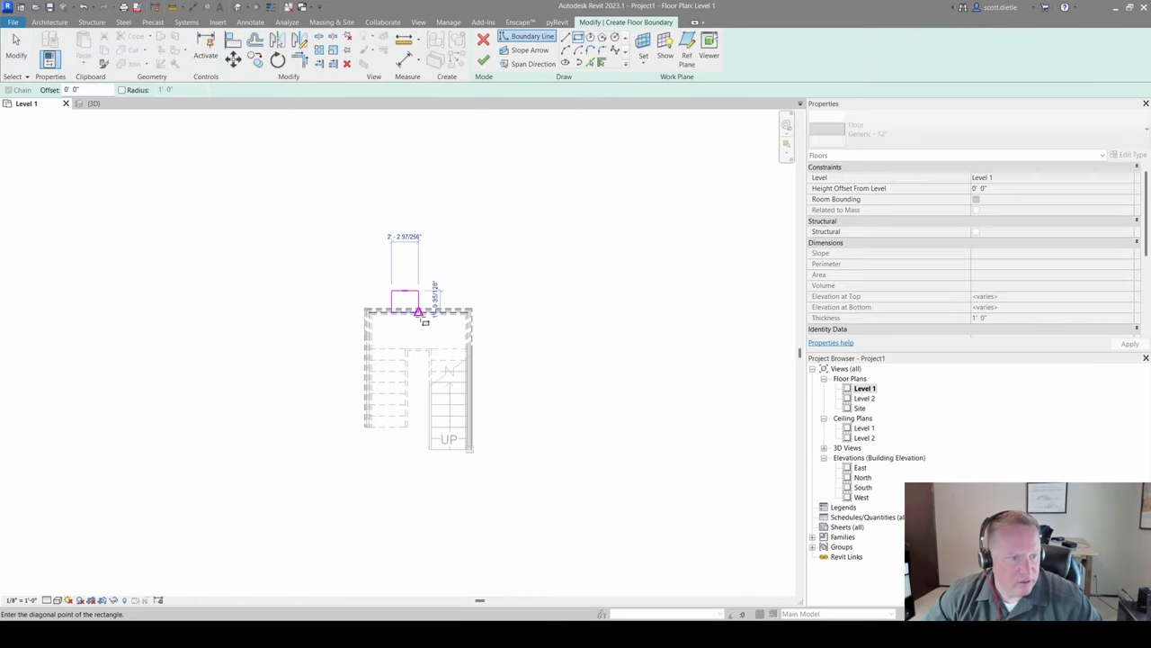
left_click(489, 393)
left_click(483, 60)
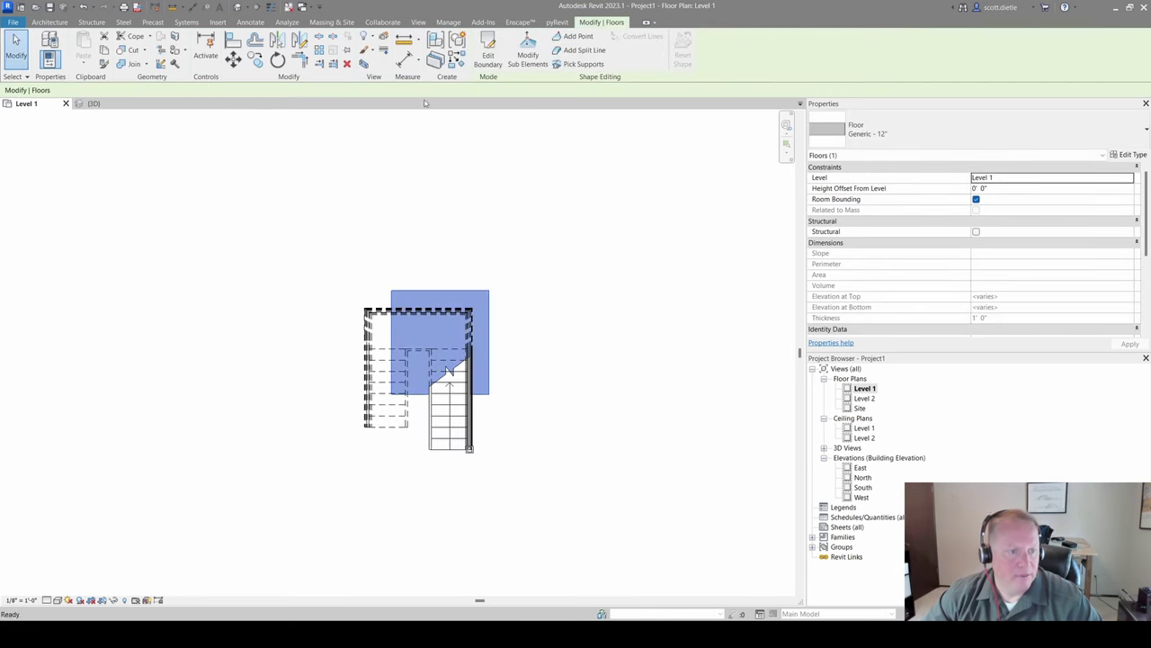
left_click(373, 277)
Step: Reduce the railing path to an L with legs about 1'-6" at the landing corner above the UP flight, deleting the other segments
left_click(368, 315)
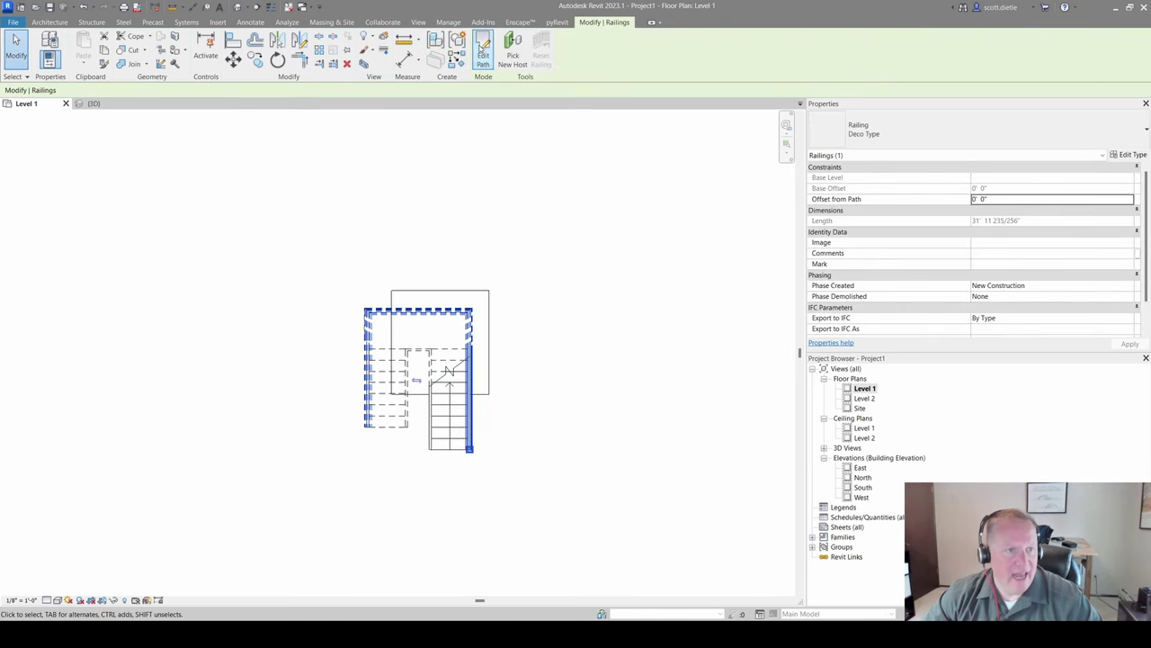
left_click(512, 49)
left_click(368, 311)
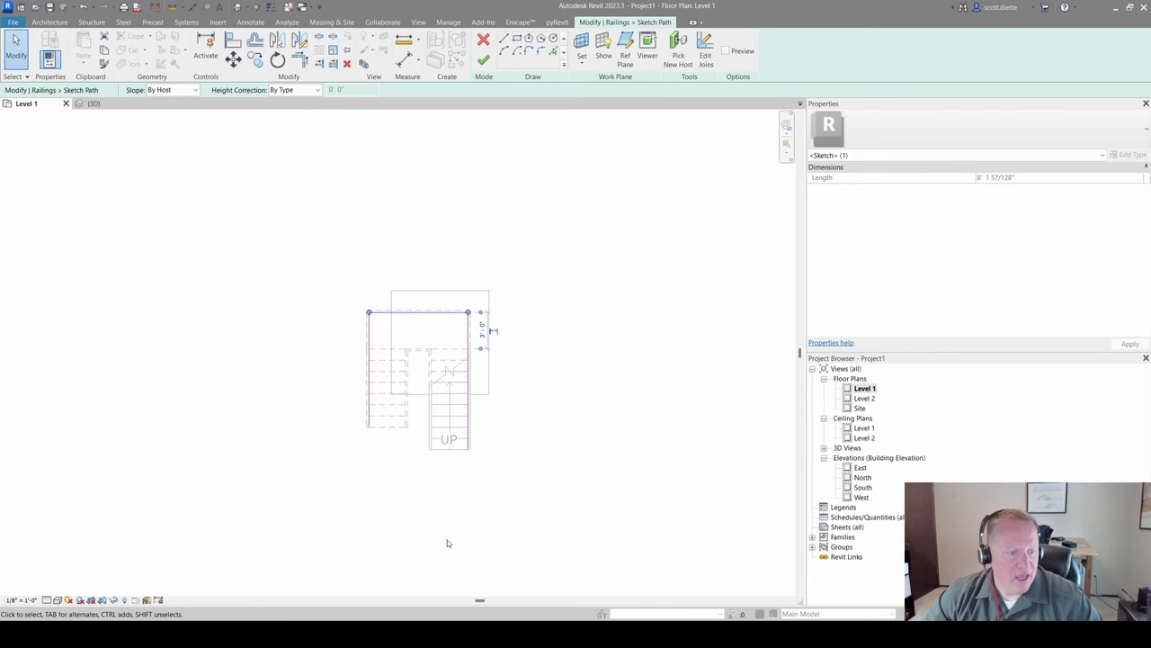
left_click_drag(401, 488, 299, 396)
left_click(298, 394)
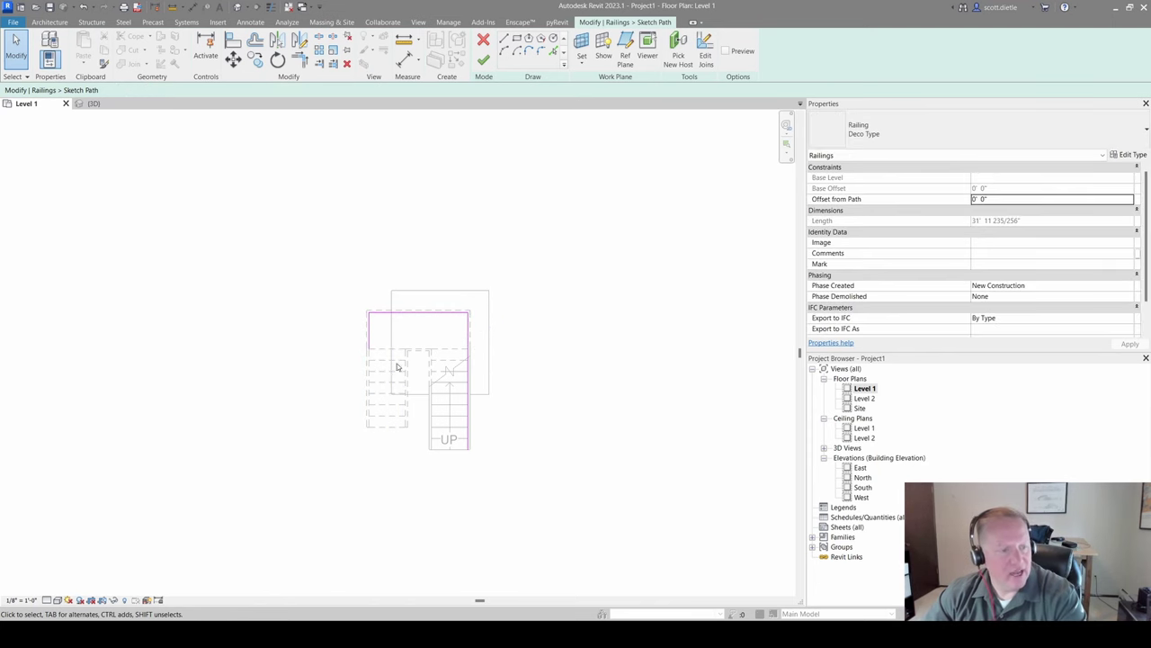
left_click_drag(515, 500, 447, 406)
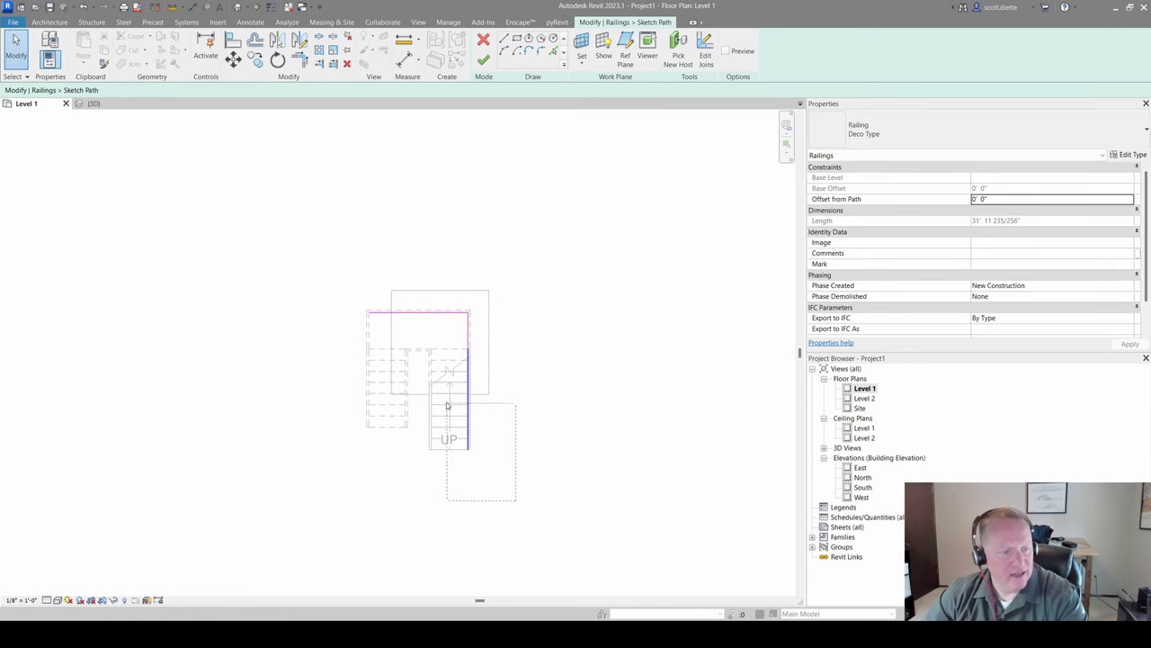
left_click(378, 312)
left_click_drag(369, 312, 466, 334)
left_click(585, 190)
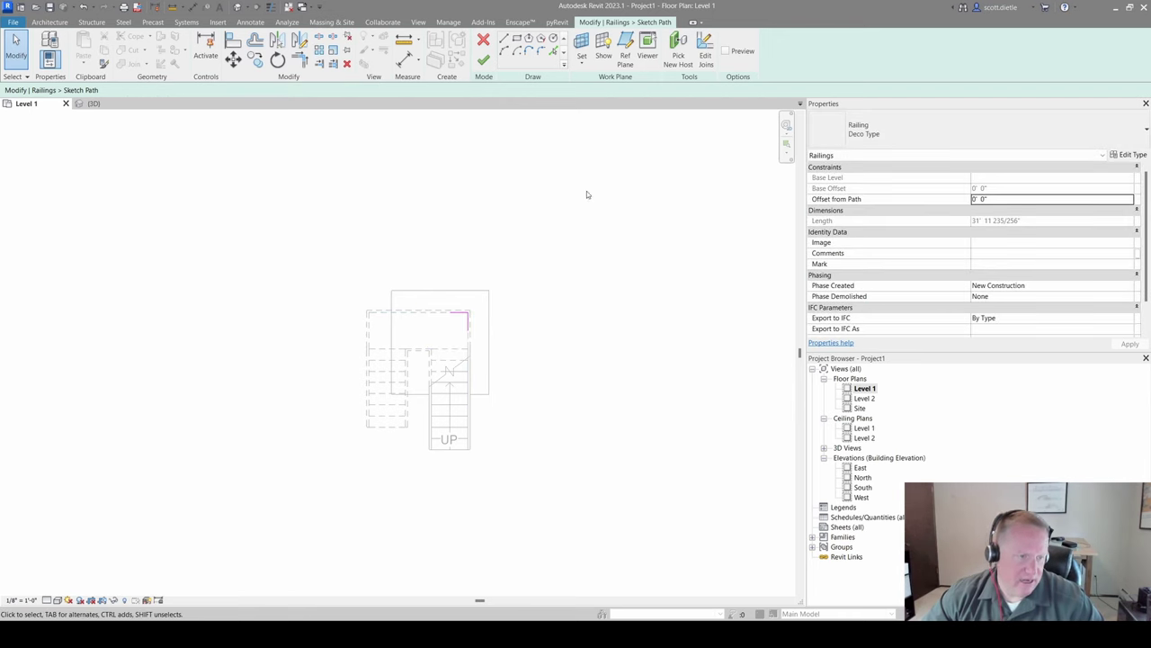
left_click(484, 60)
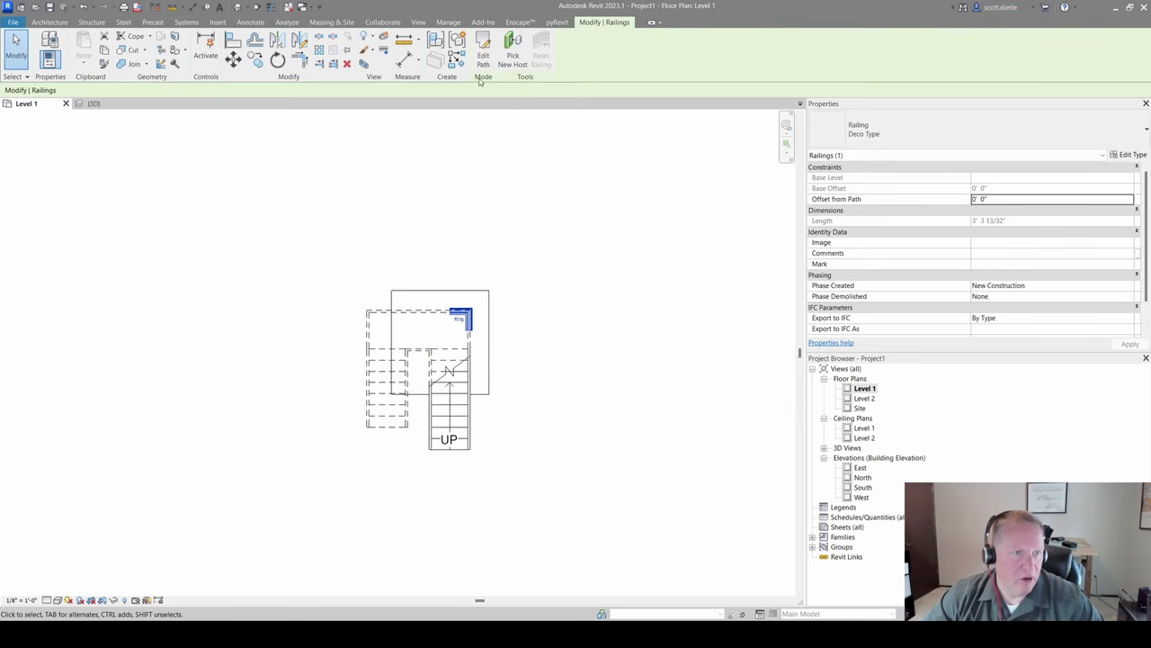
Step: Rehost the shortened railing to the new floor and delete the stair
left_click(513, 54)
key("Escape")
key("Escape")
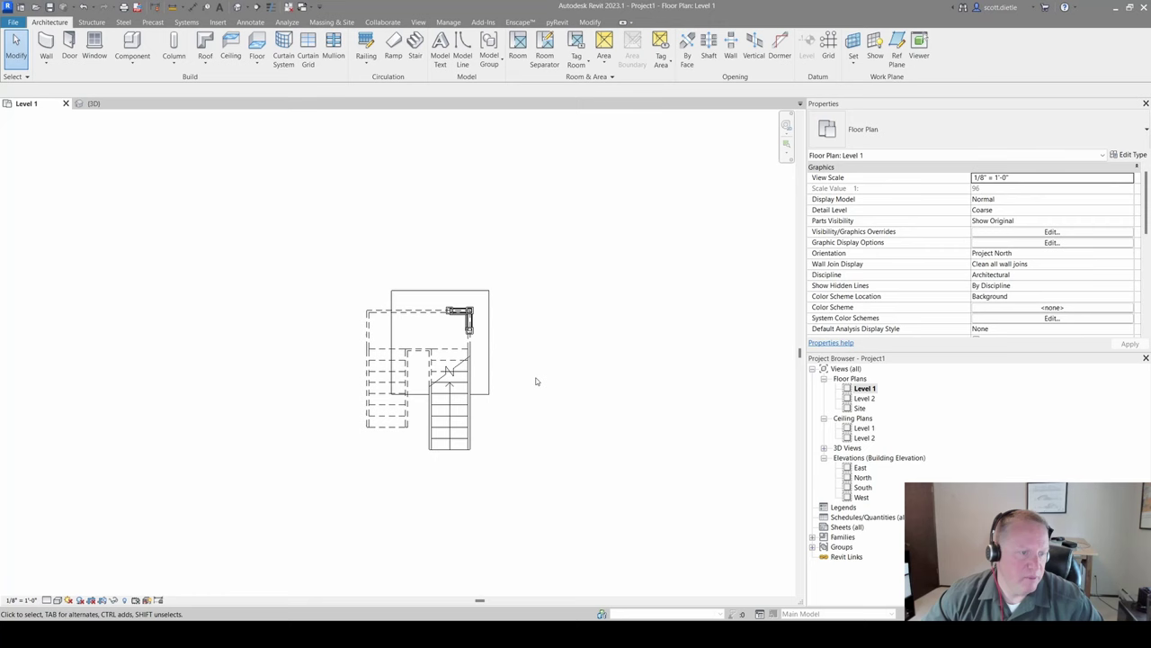
left_click(457, 387)
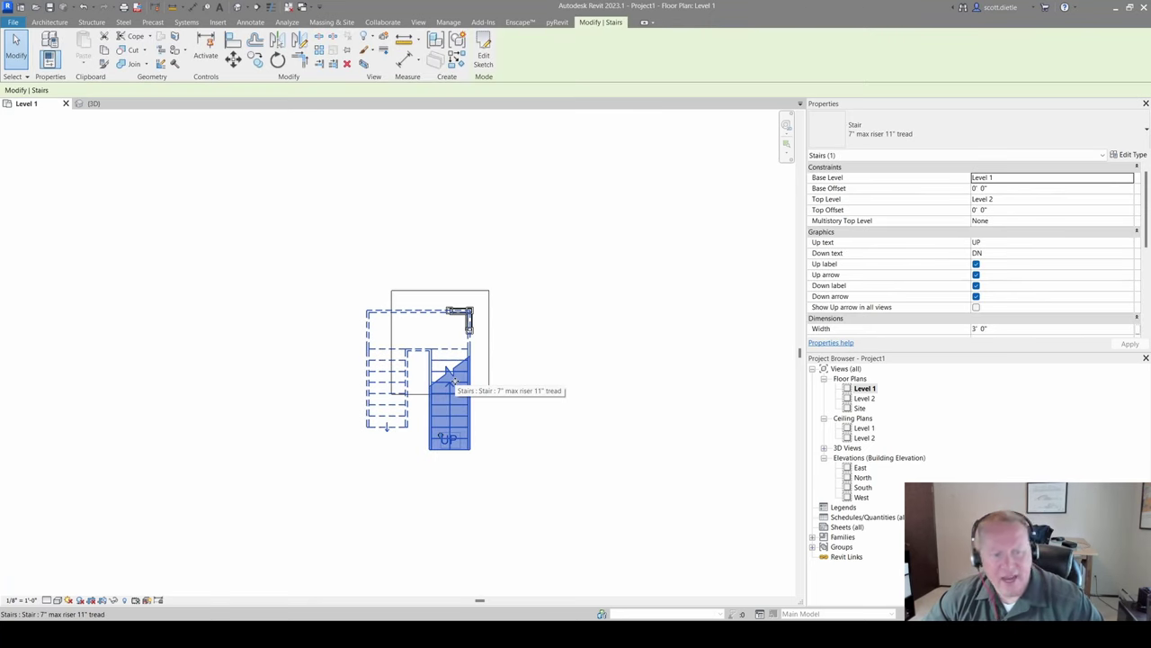
key("Delete")
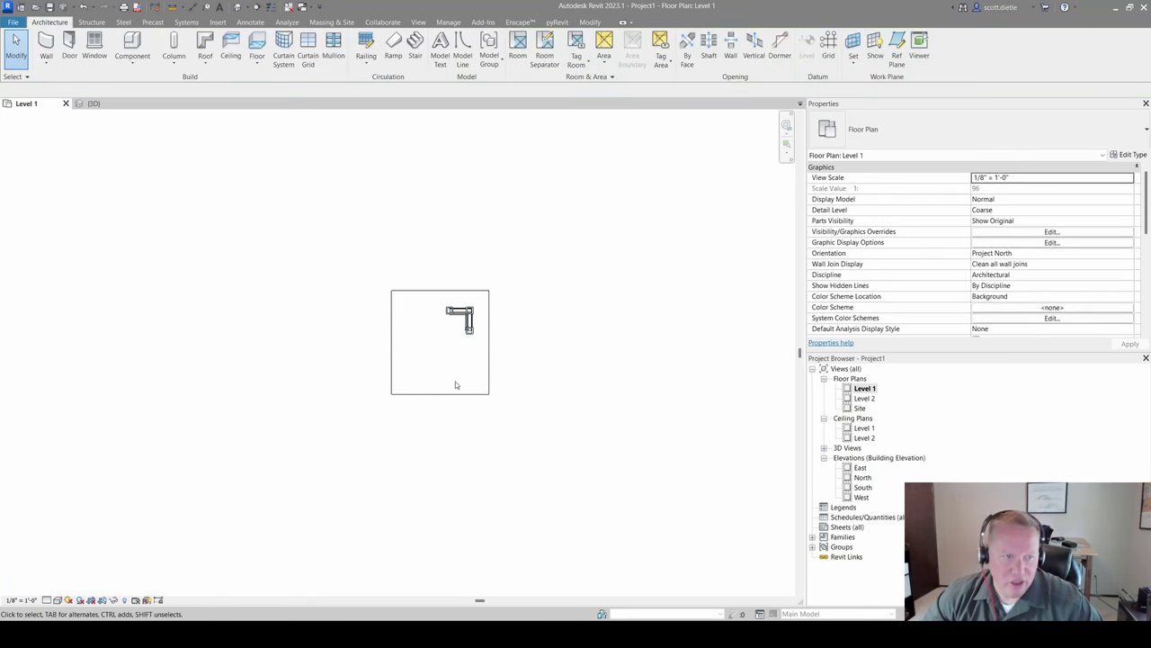
Step: In the 3D view, edit the railing path and stretch both legs of the L to 5'-0" each
left_click(91, 103)
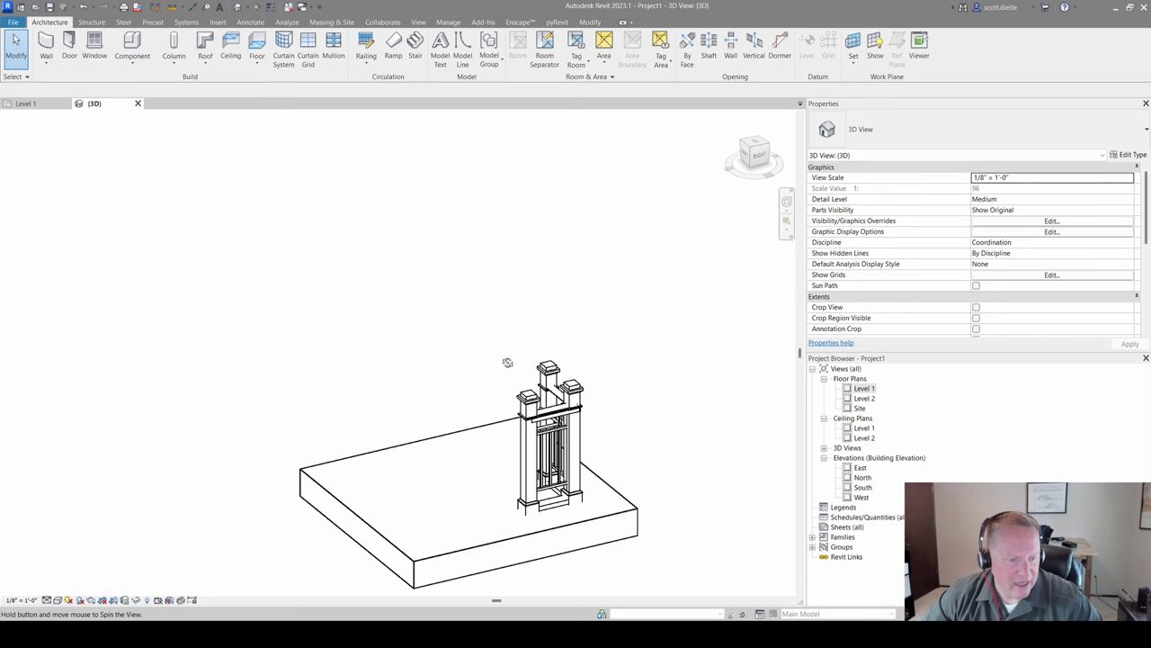
middle_click_drag(508, 362, 530, 378, "shift")
left_click(554, 413)
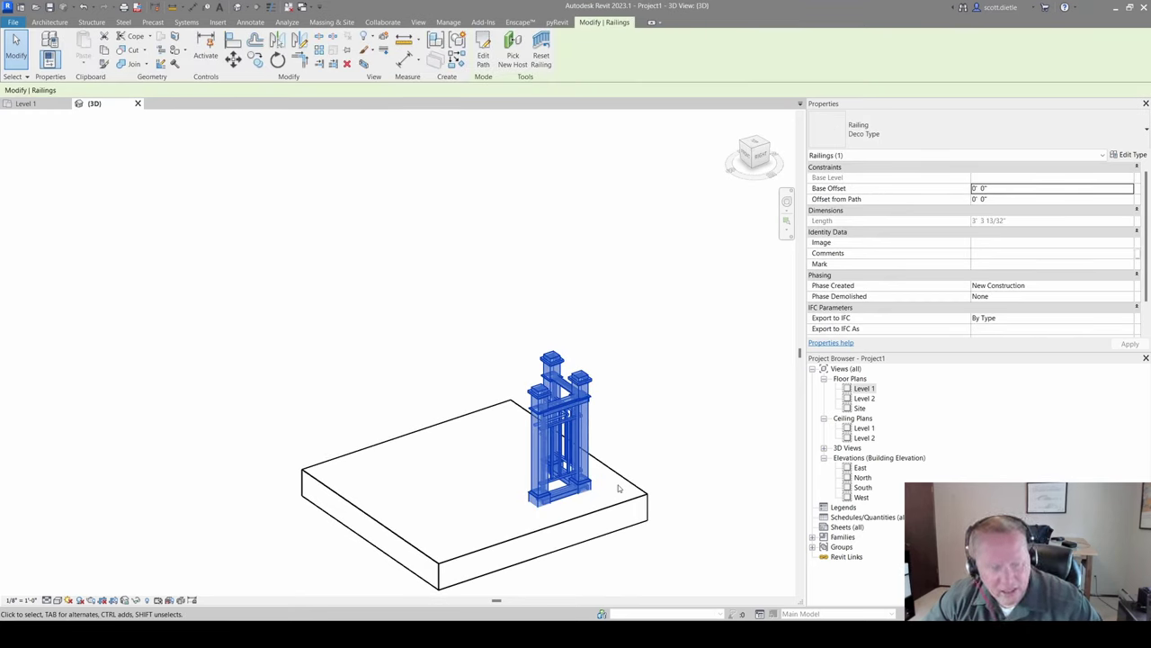
left_click(654, 381)
key("ctrl+Left")
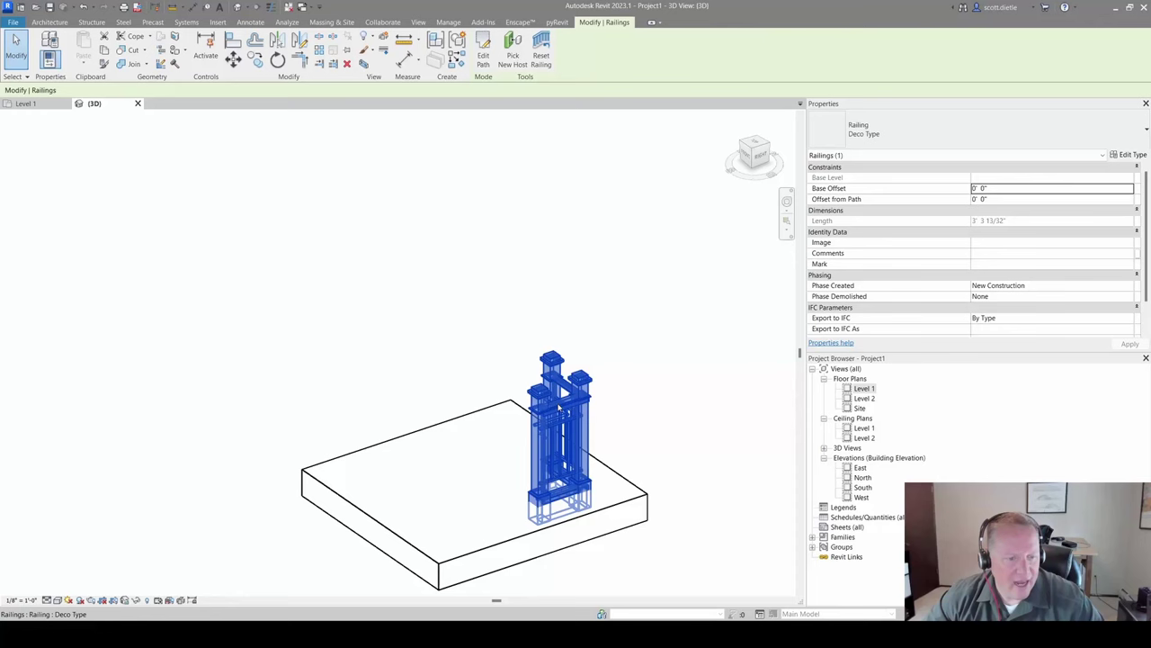
left_click(483, 52)
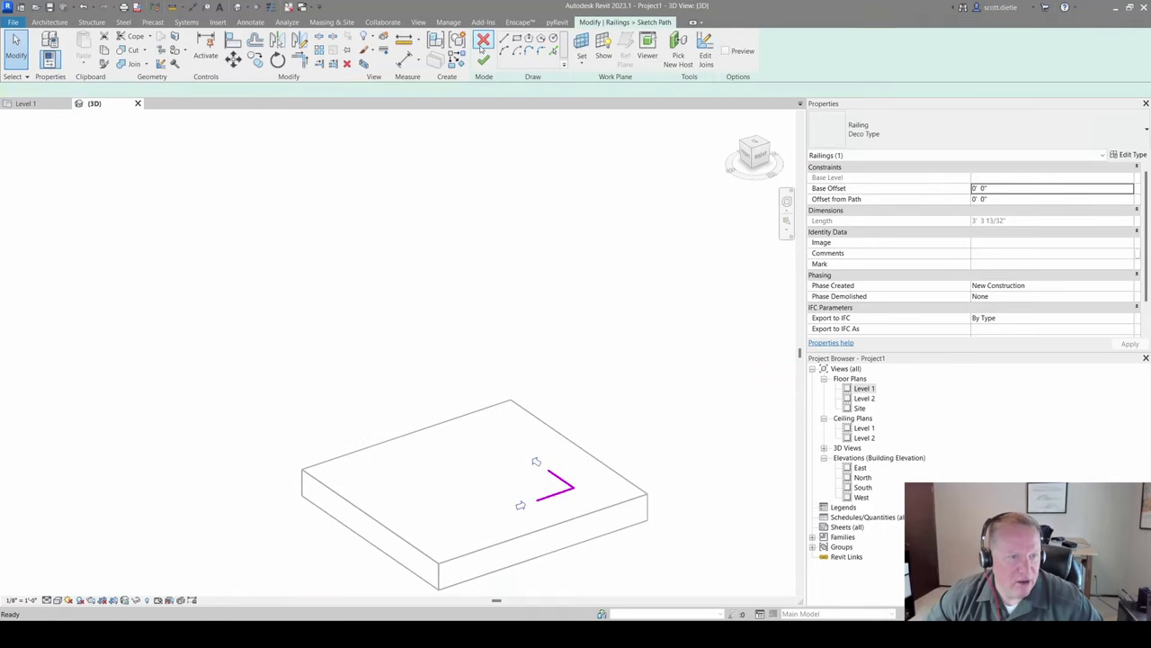
left_click(543, 497)
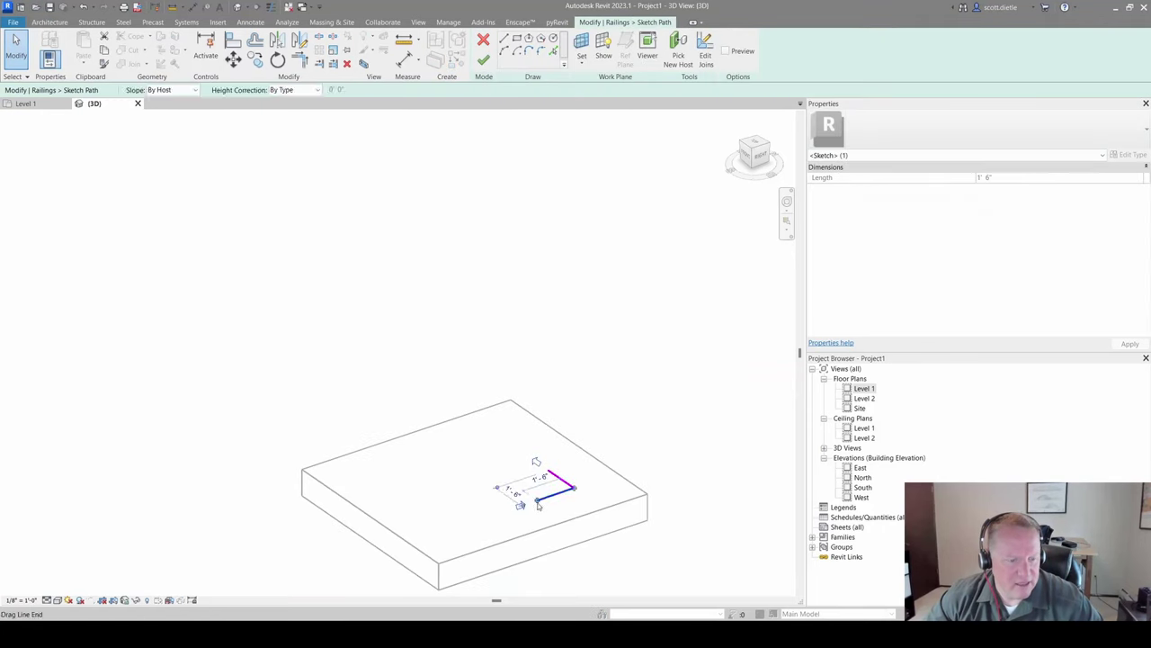
left_click_drag(536, 500, 456, 533)
left_click(560, 477)
left_click_drag(551, 470, 484, 430)
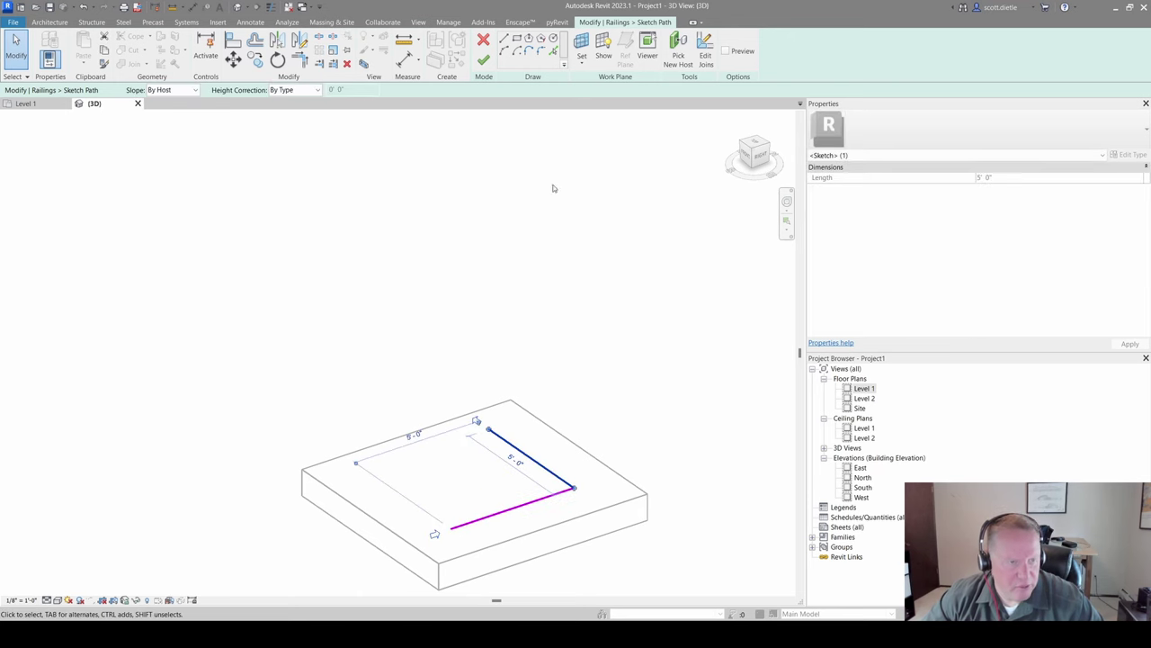
left_click(483, 59)
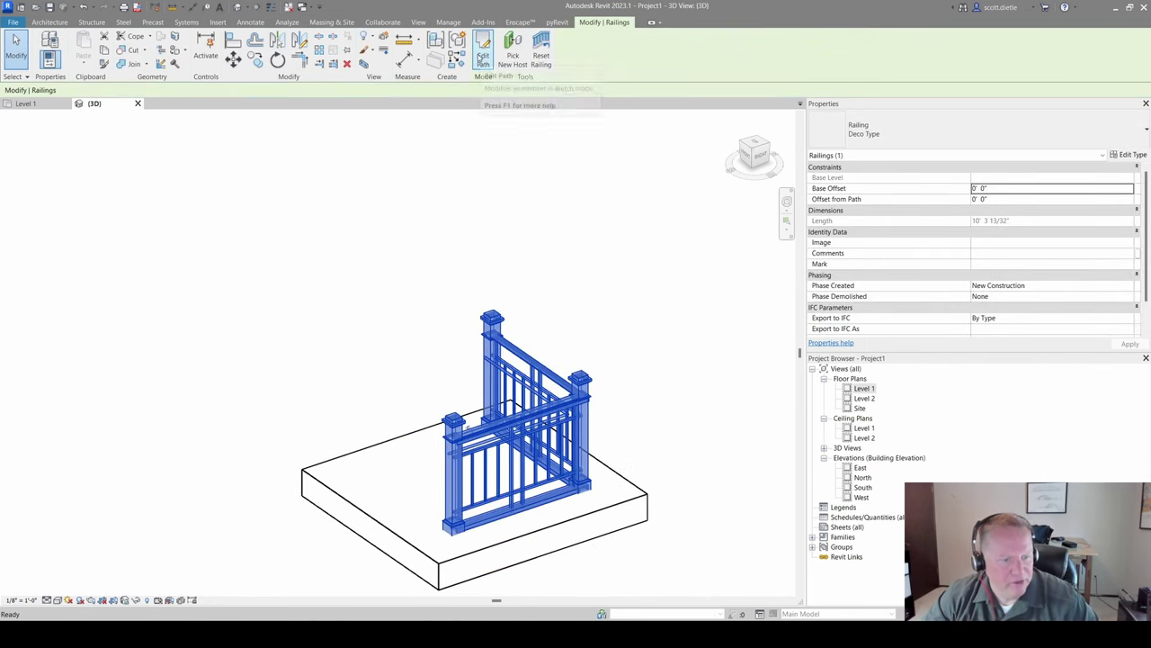
left_click(695, 311)
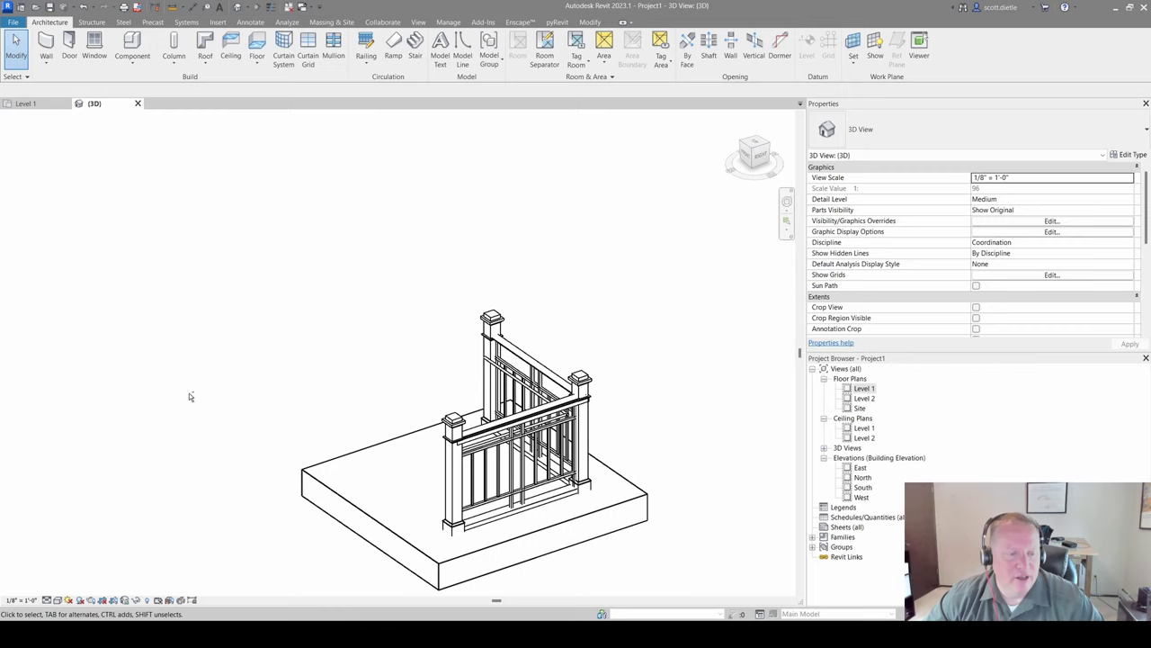
Step: Isolate the L-shaped railing in the 3D view with a selection box
middle_click_drag(189, 394, 462, 401, "shift")
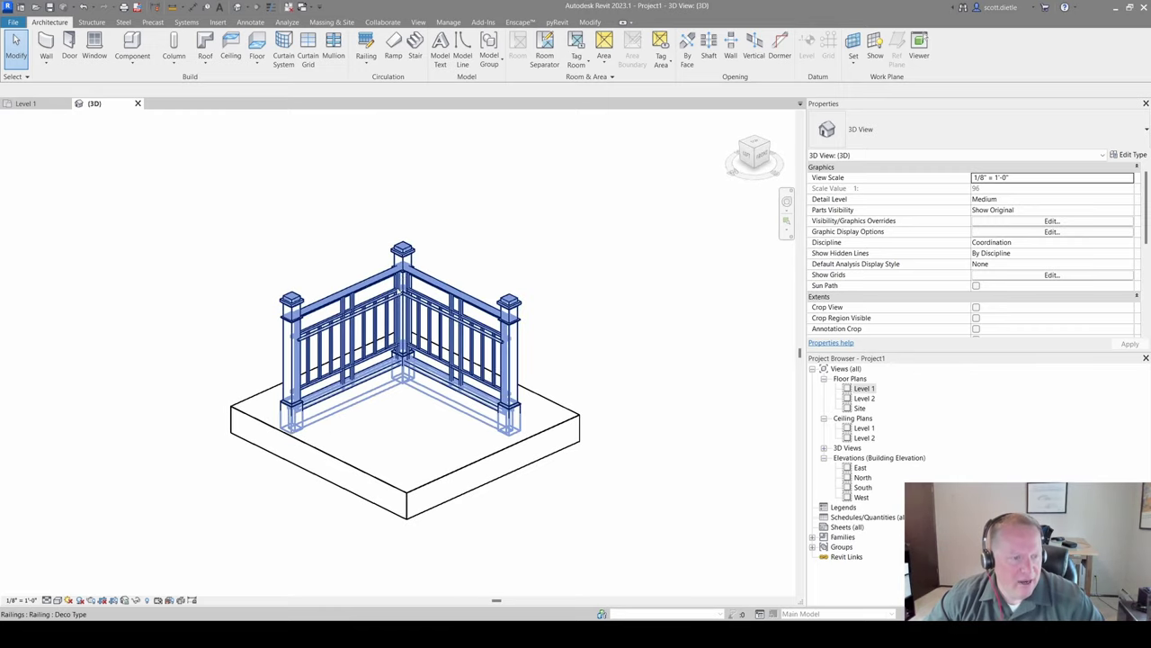
scroll(395, 280, "up", 3)
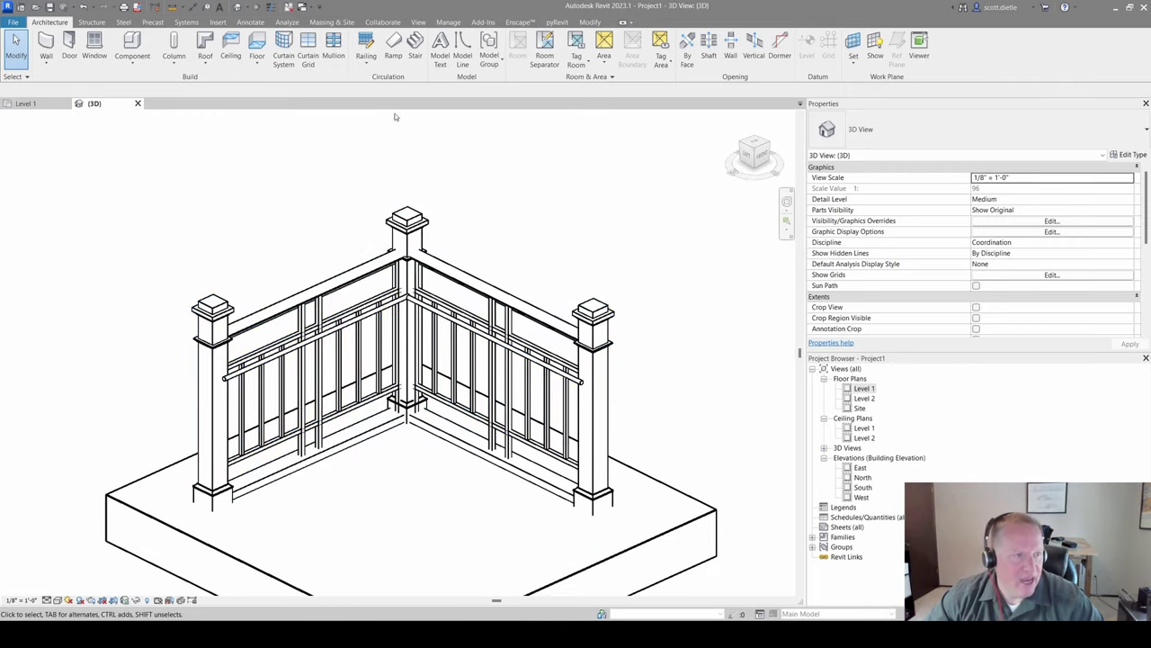
scroll(518, 204, "down", 2)
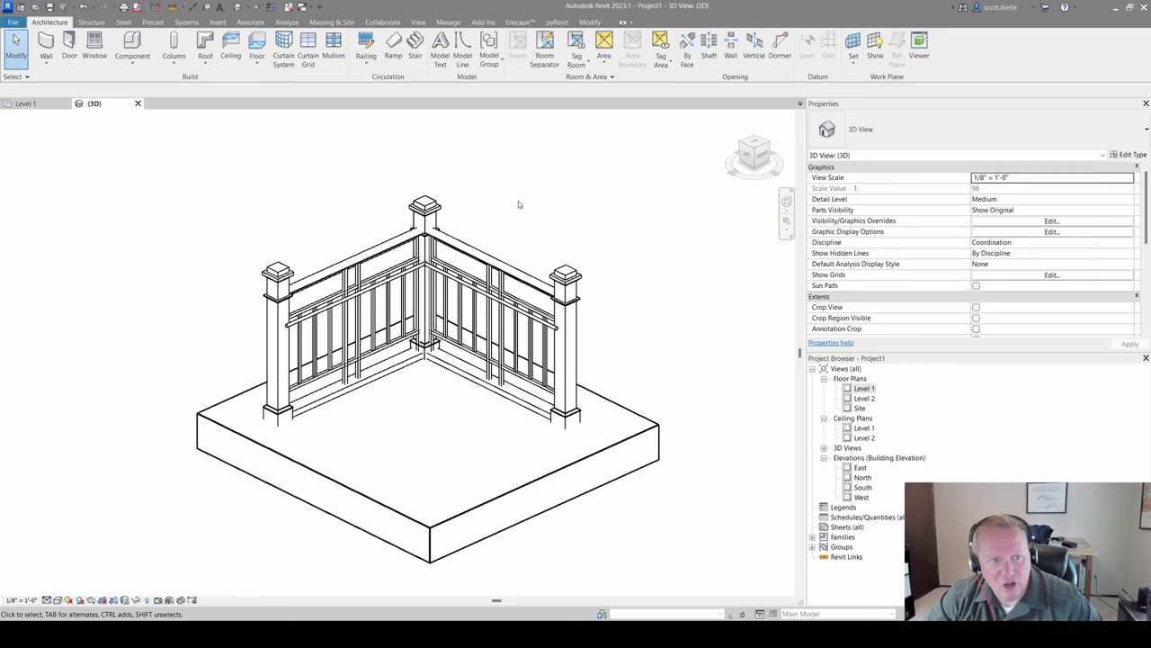
middle_click_drag(519, 204, 555, 200)
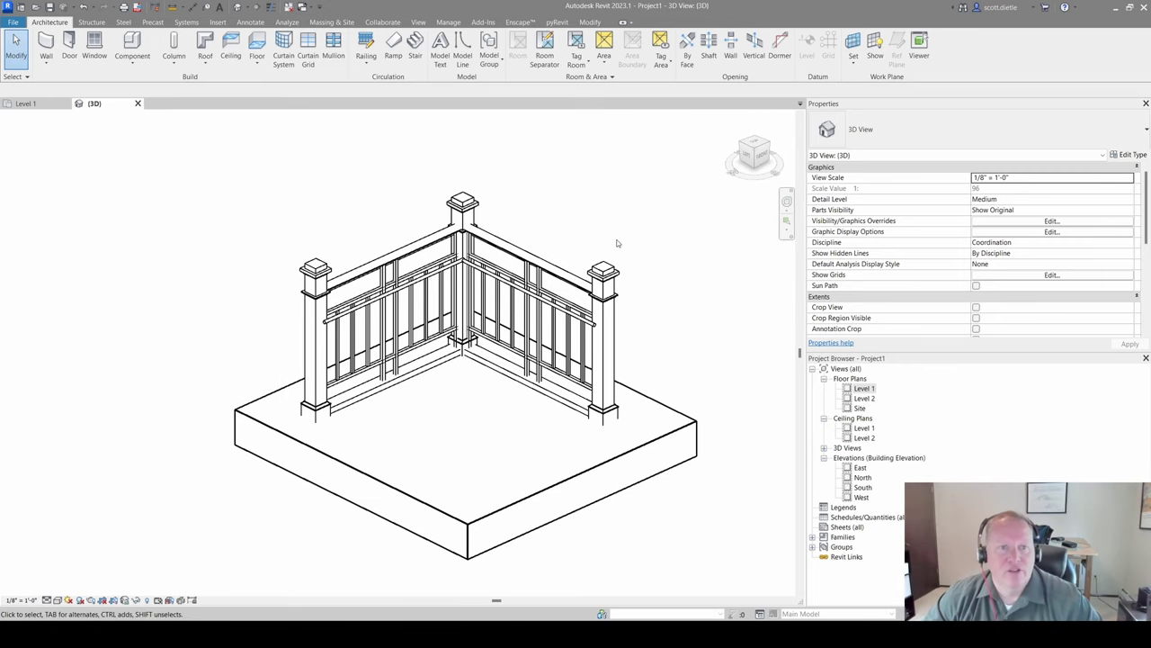
left_click(540, 260)
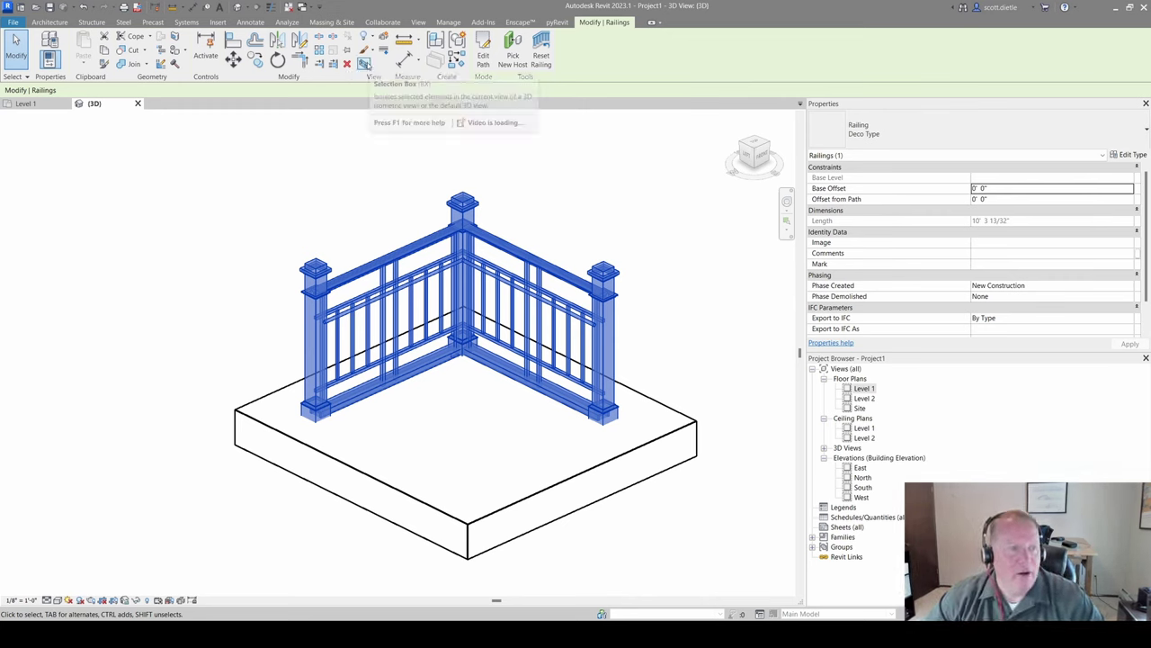
left_click(362, 64)
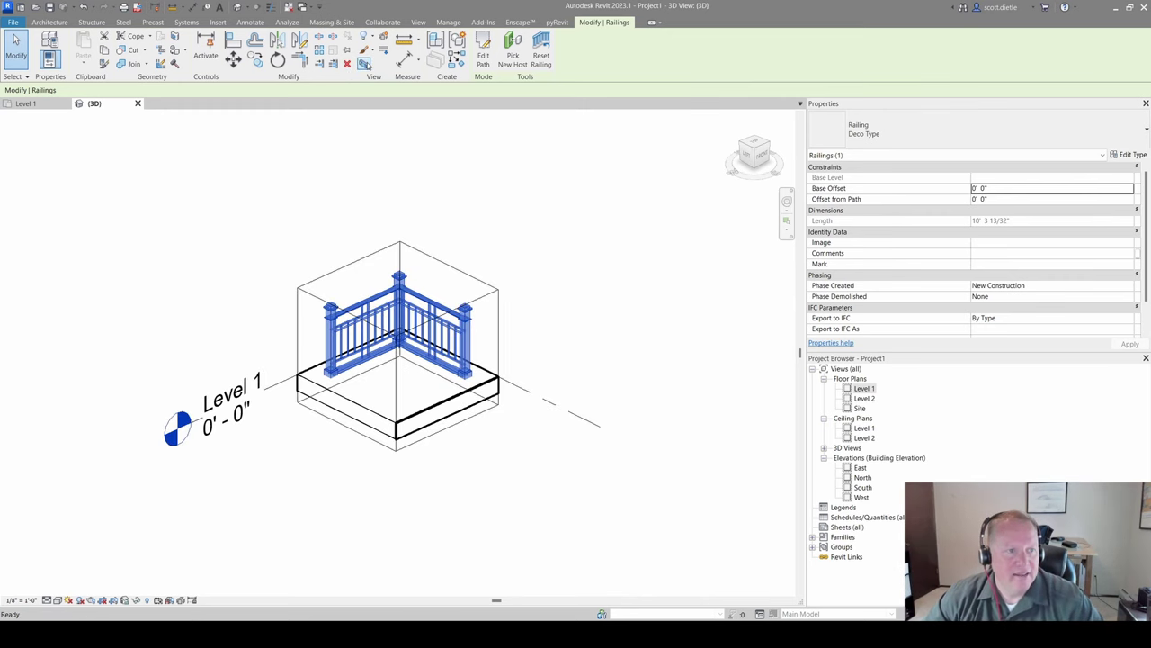
Step: Pull two adjacent sides of the section box inward so it cuts through both railing legs and the floor
left_click(428, 257)
left_click_drag(344, 376, 370, 370)
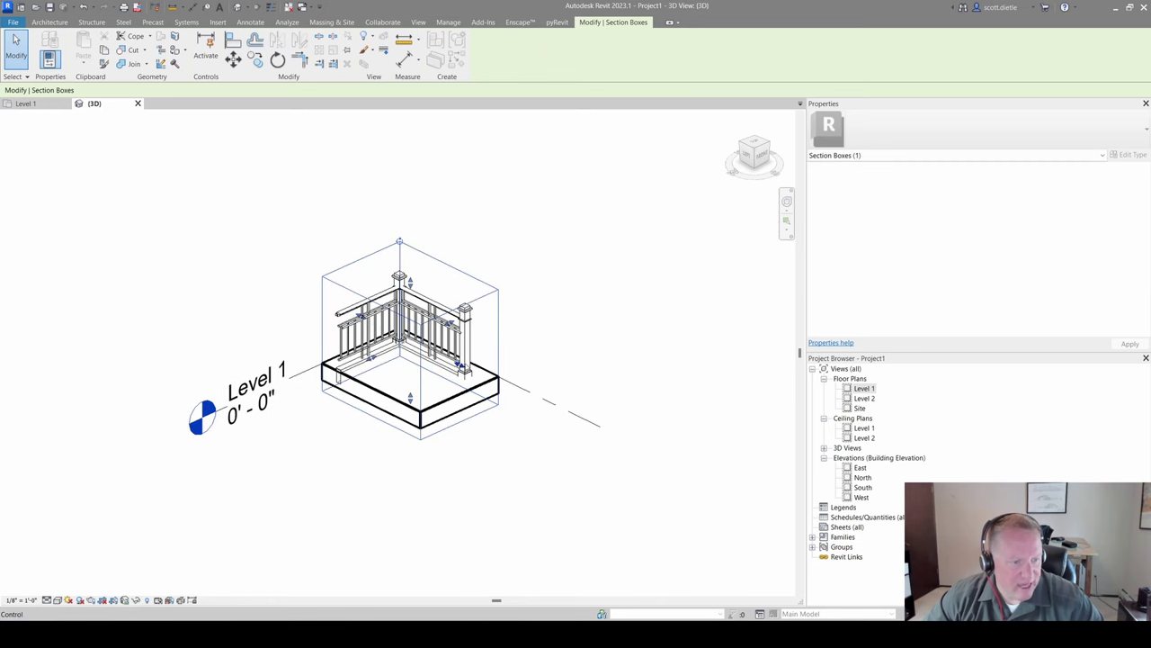
left_click_drag(463, 366, 342, 347)
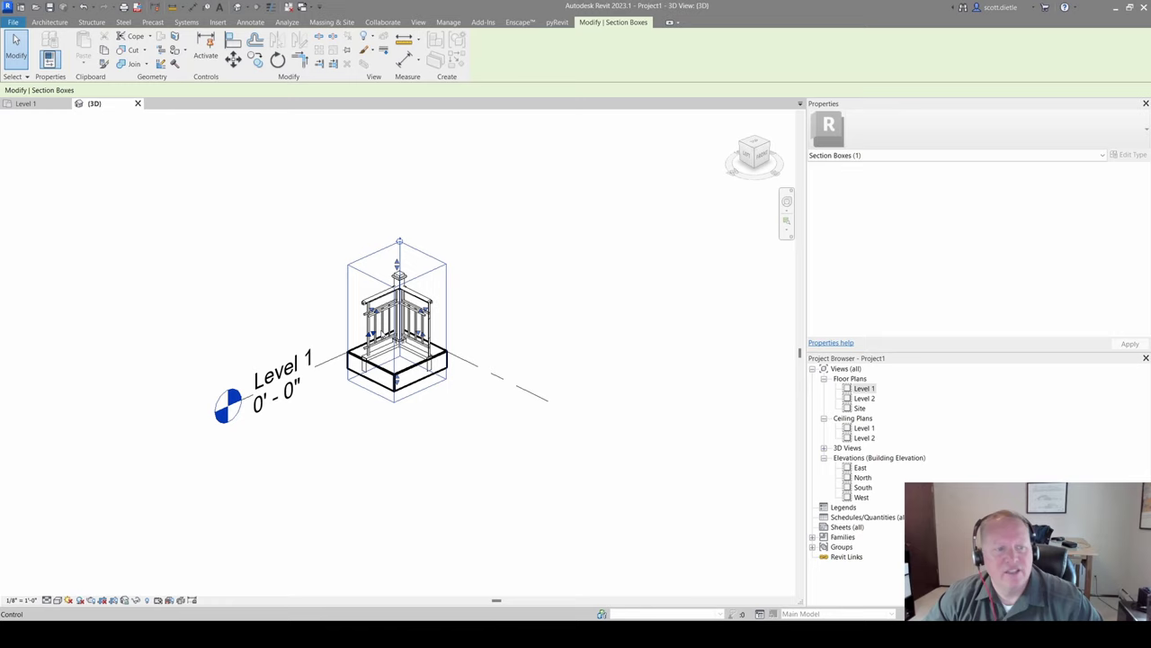
key("Escape")
scroll(460, 396, "up", 4)
middle_click_drag(468, 396, 558, 407)
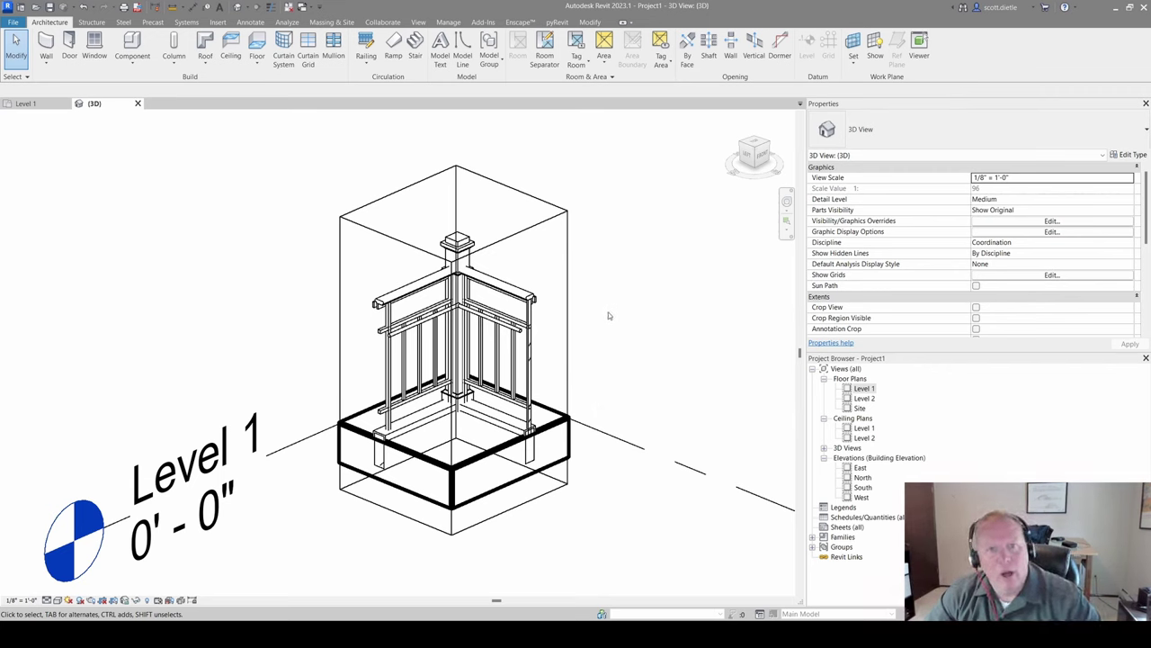
Step: Set the 3D view scale to 1 1/2" = 1'-0"
left_click(20, 600)
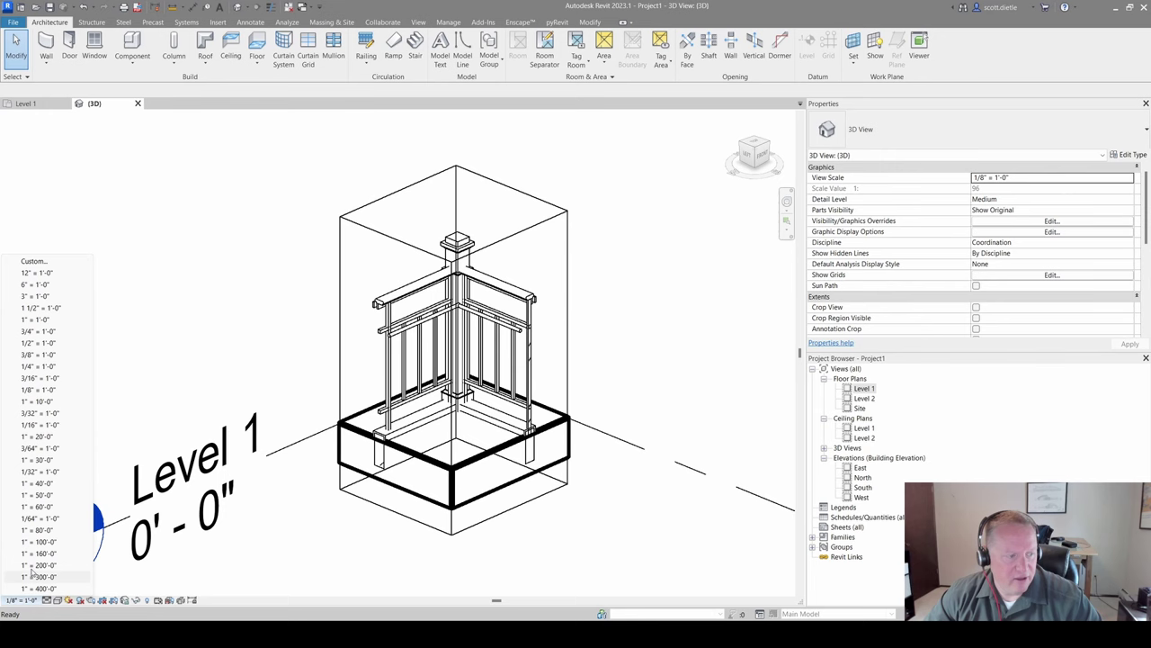
left_click(31, 310)
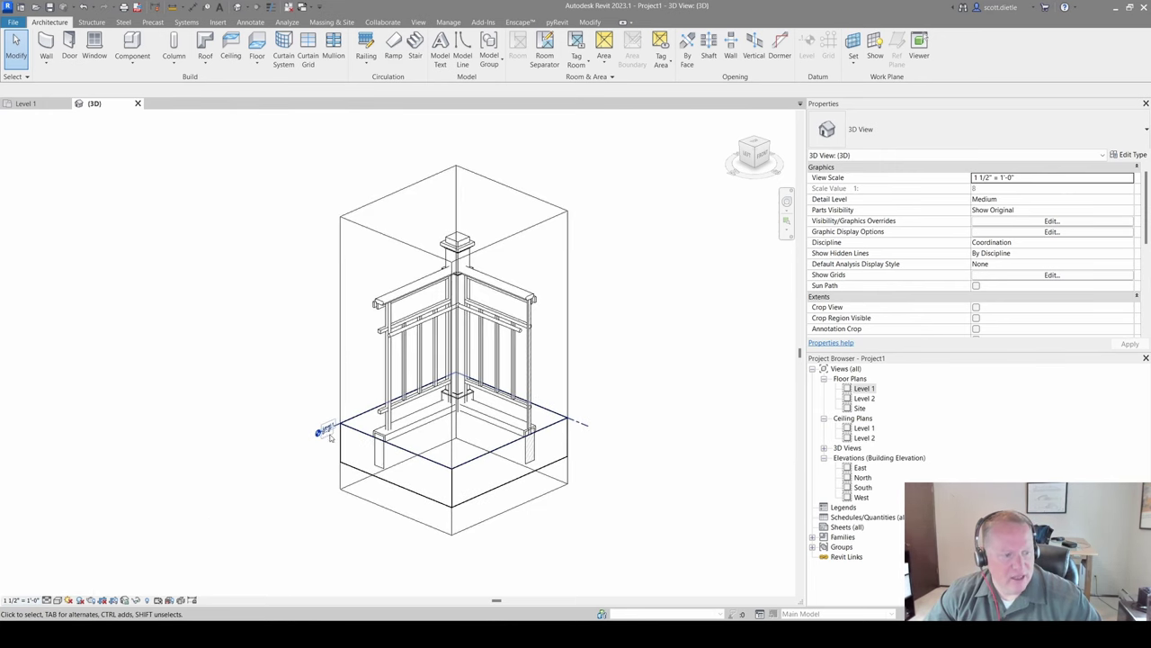
scroll(337, 434, "up", 1)
scroll(337, 434, "up", 2)
scroll(265, 470, "down", 3)
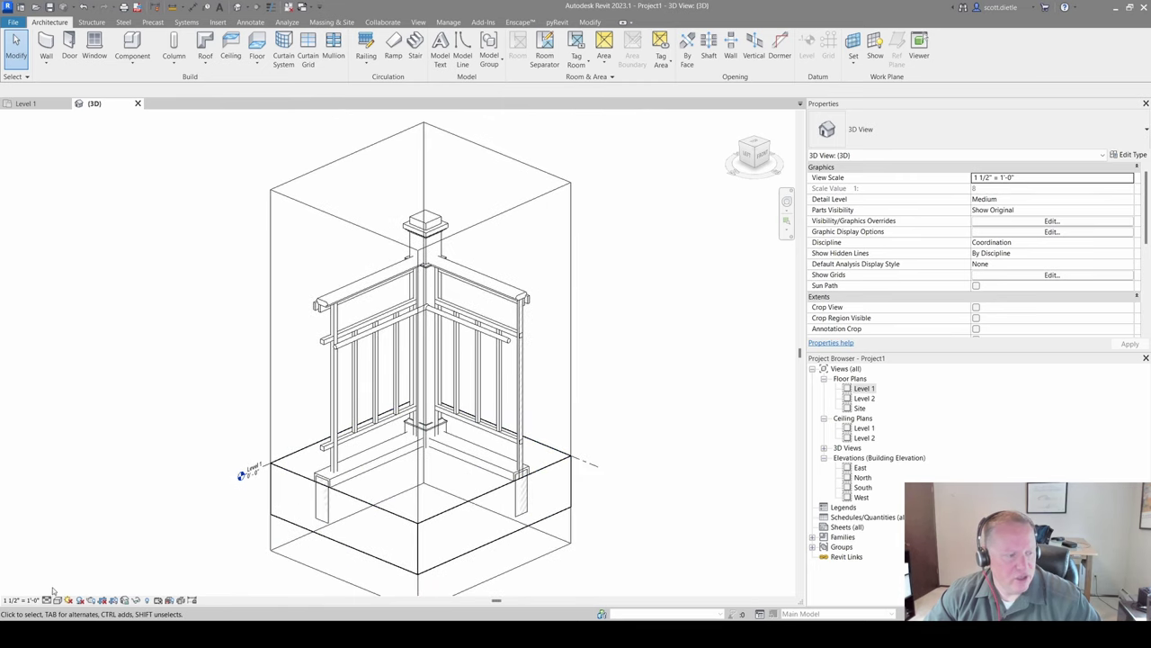
Step: Set the 3D view scale to 1" = 1'-0"
left_click(20, 600)
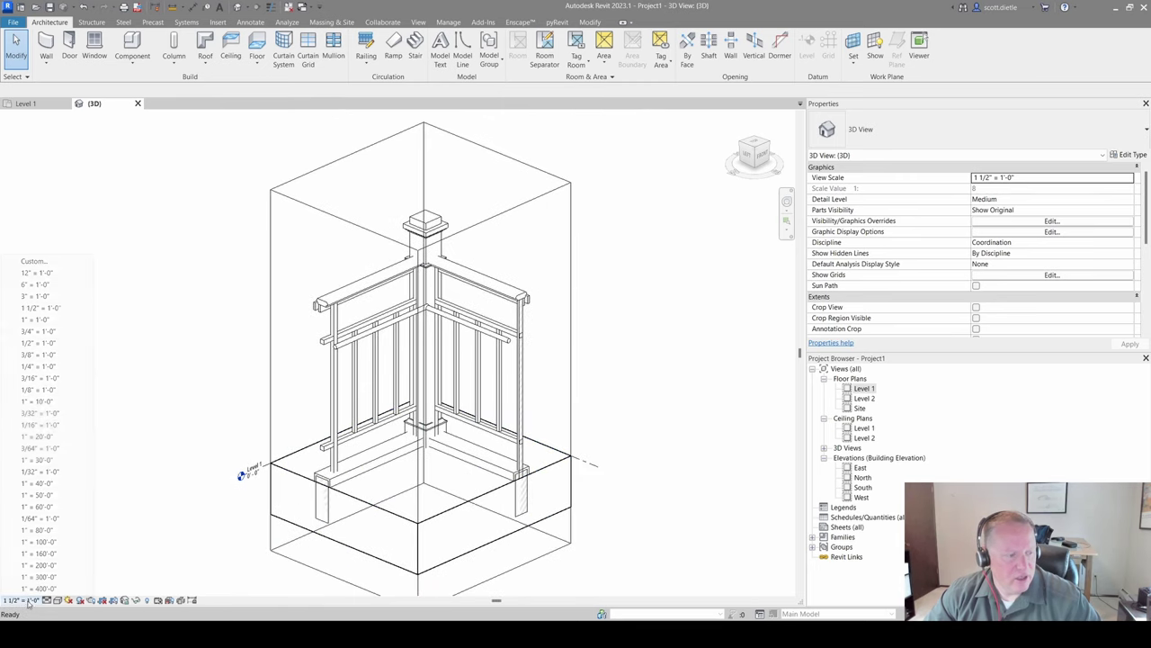
left_click(32, 321)
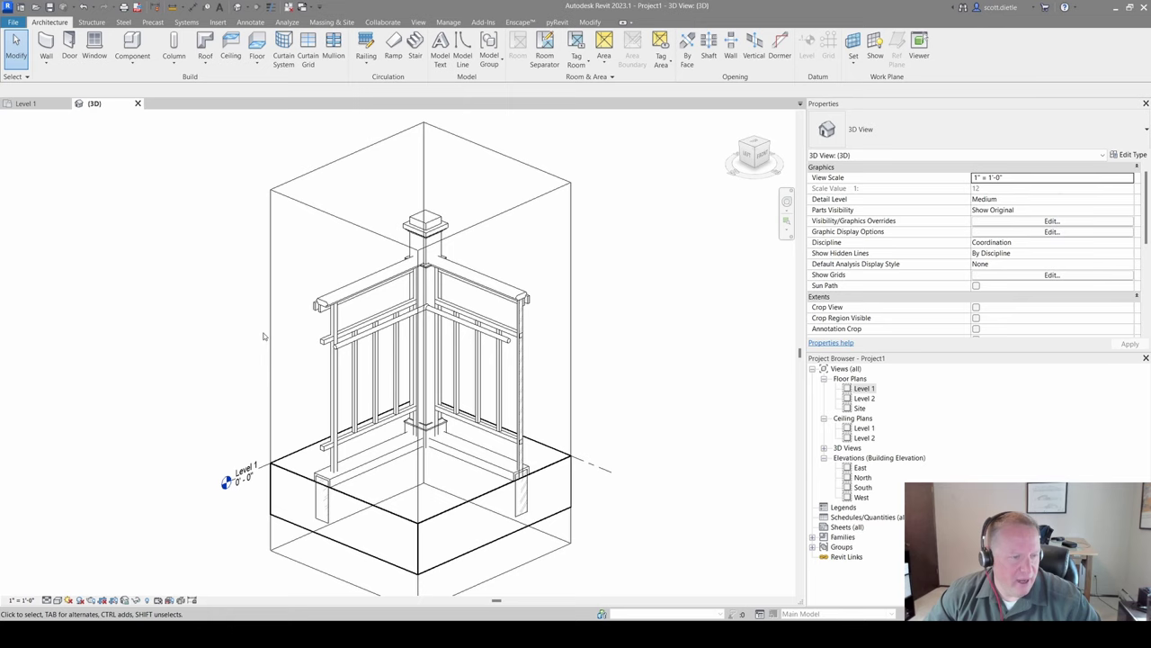
middle_click_drag(308, 358, 358, 351)
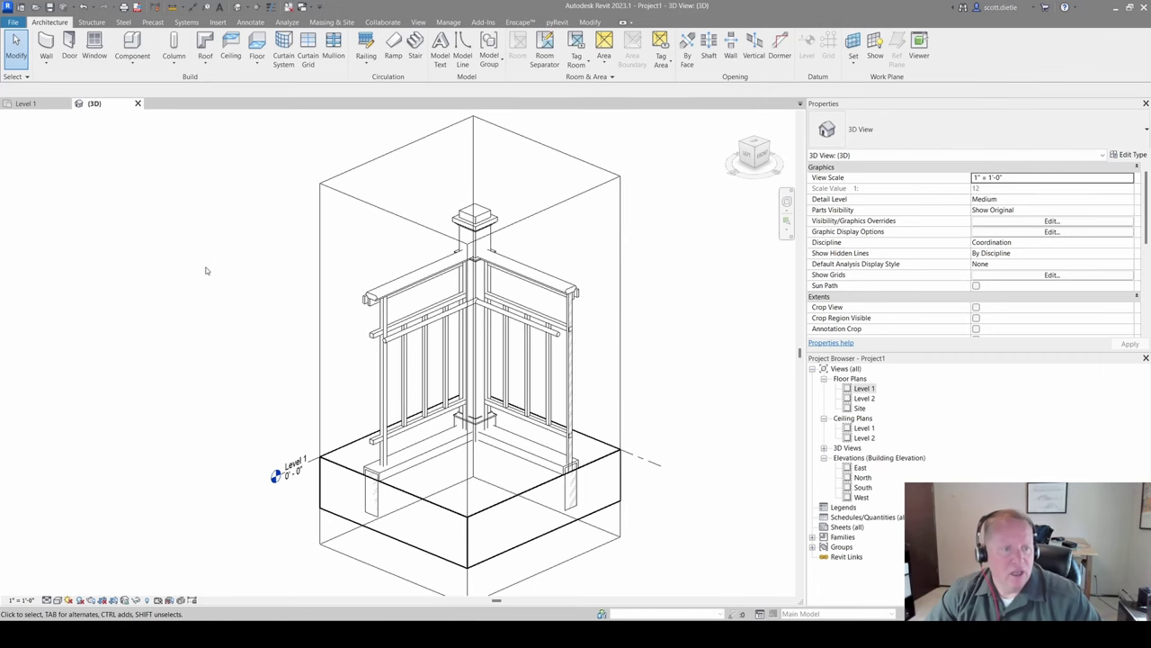
middle_click_drag(541, 289, 558, 324)
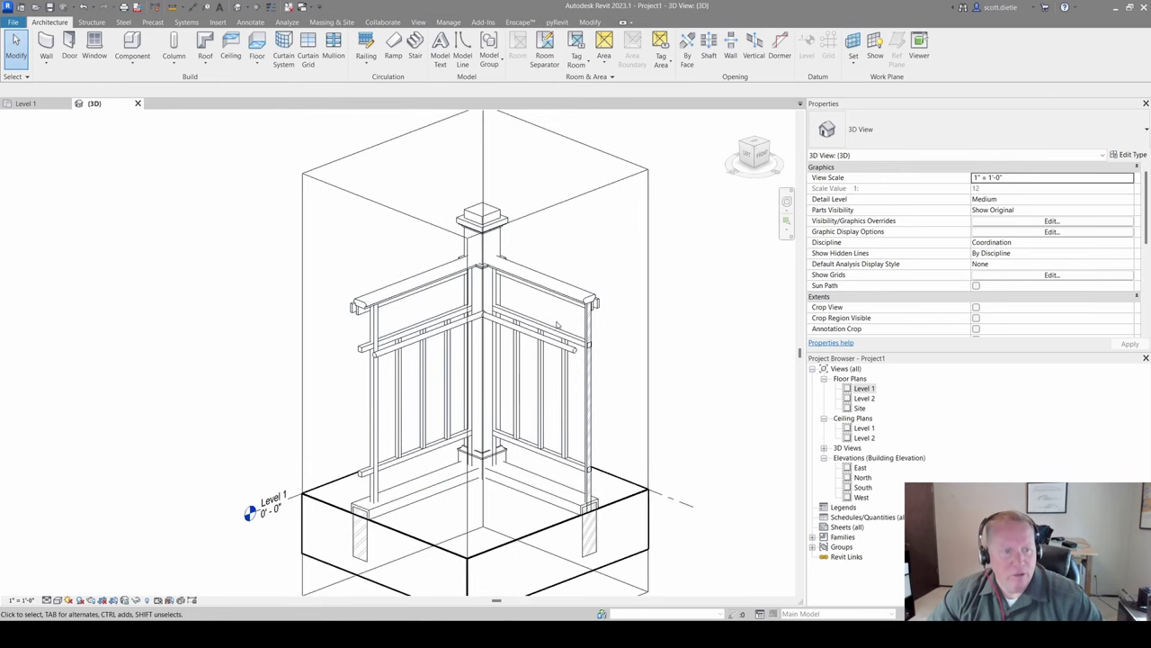
middle_click_drag(559, 363, 655, 343, "shift")
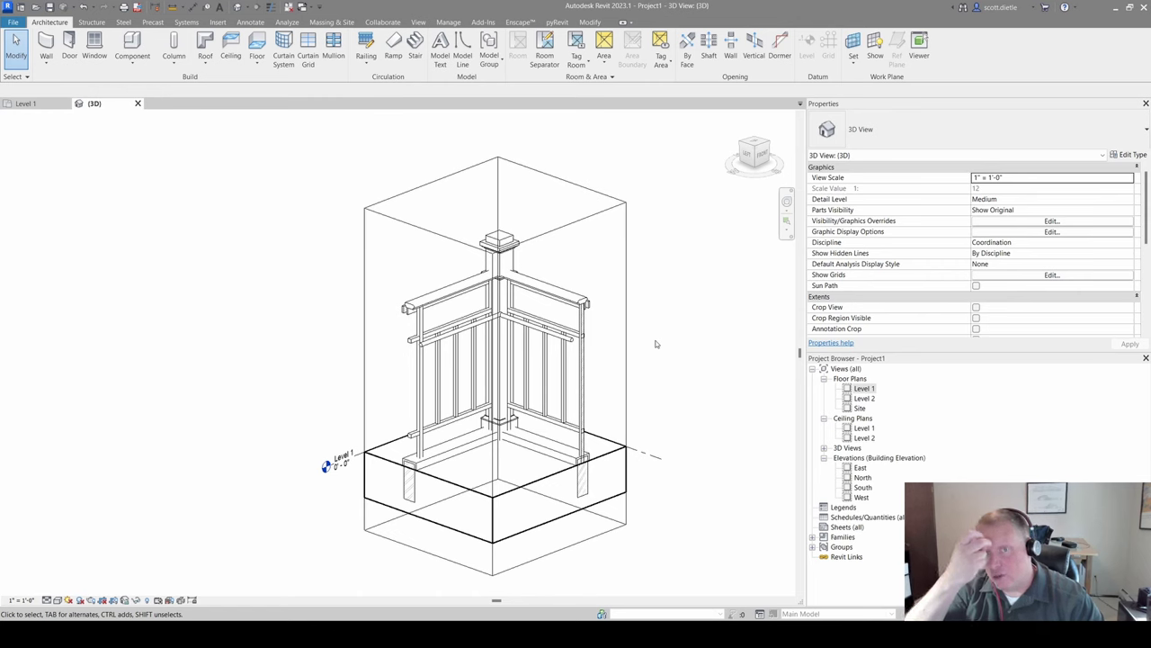
Step: Preview the model in the Shaded and Consistent Colors visual styles and return the view to Hidden Line
left_click(68, 600)
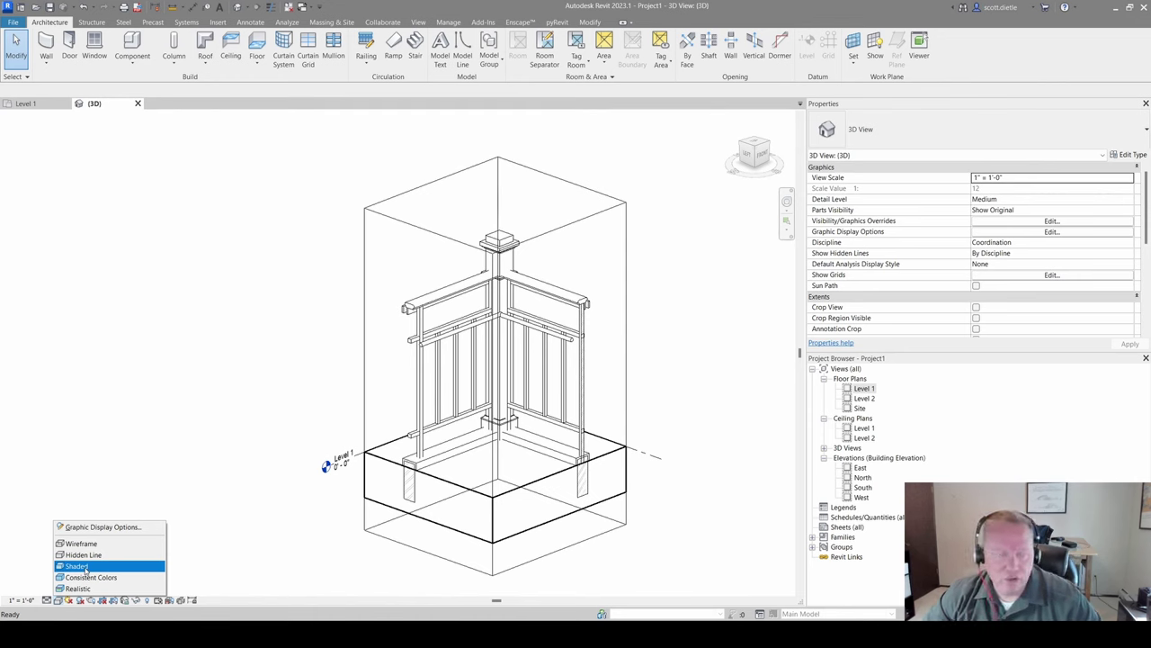
left_click(81, 566)
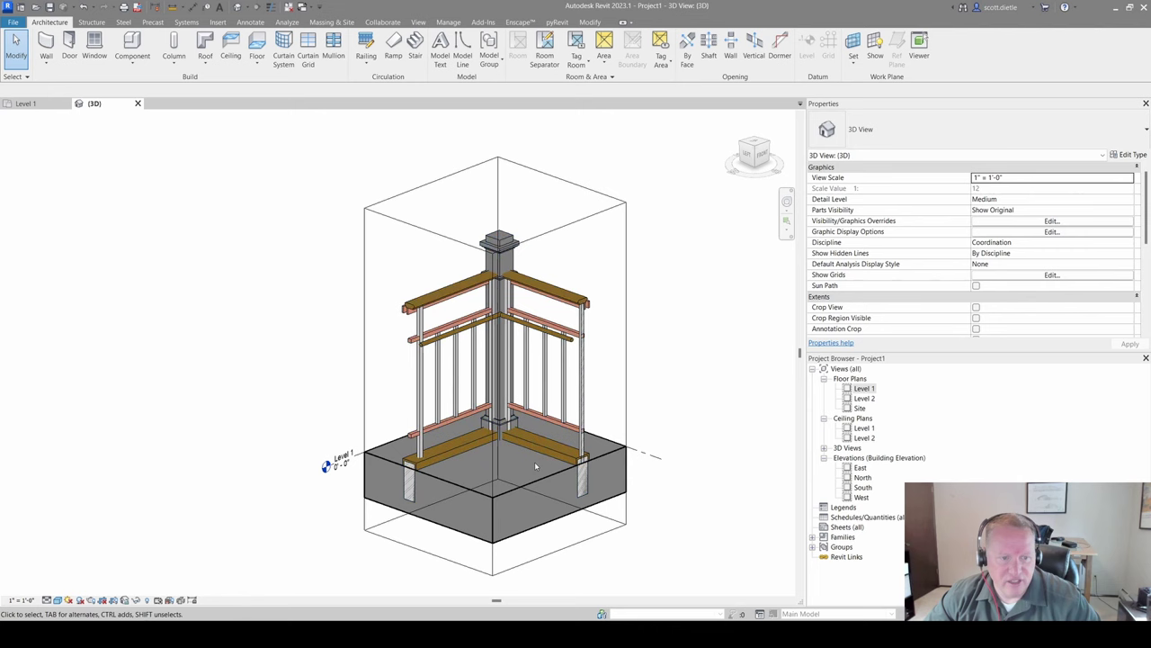
left_click(57, 599)
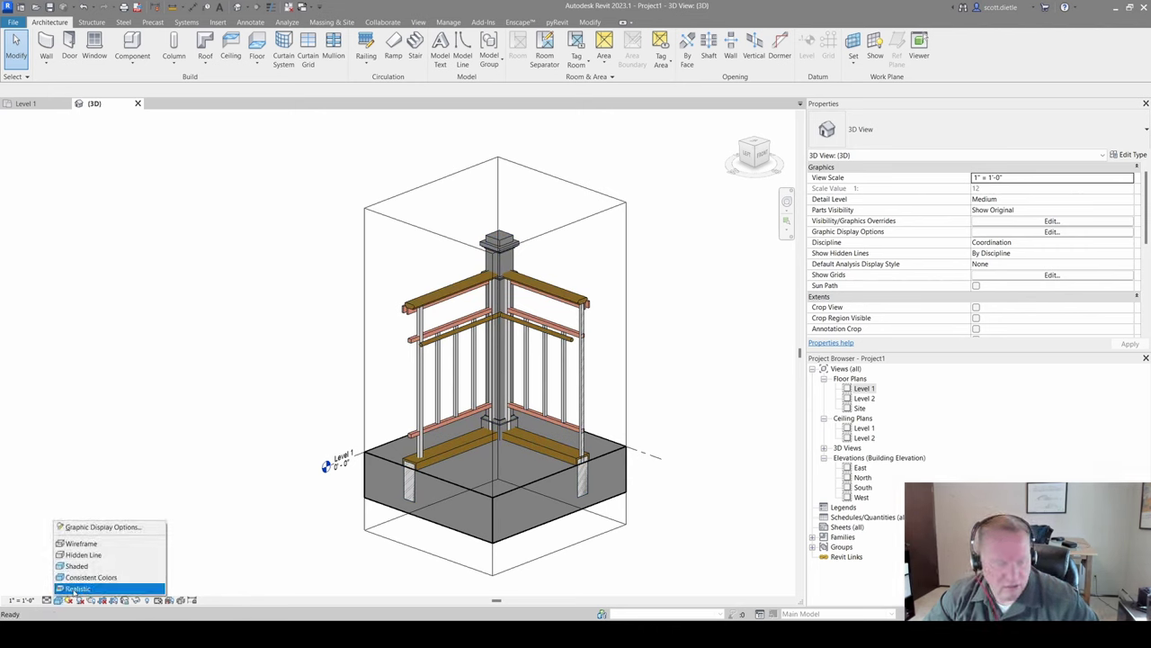
left_click(104, 566)
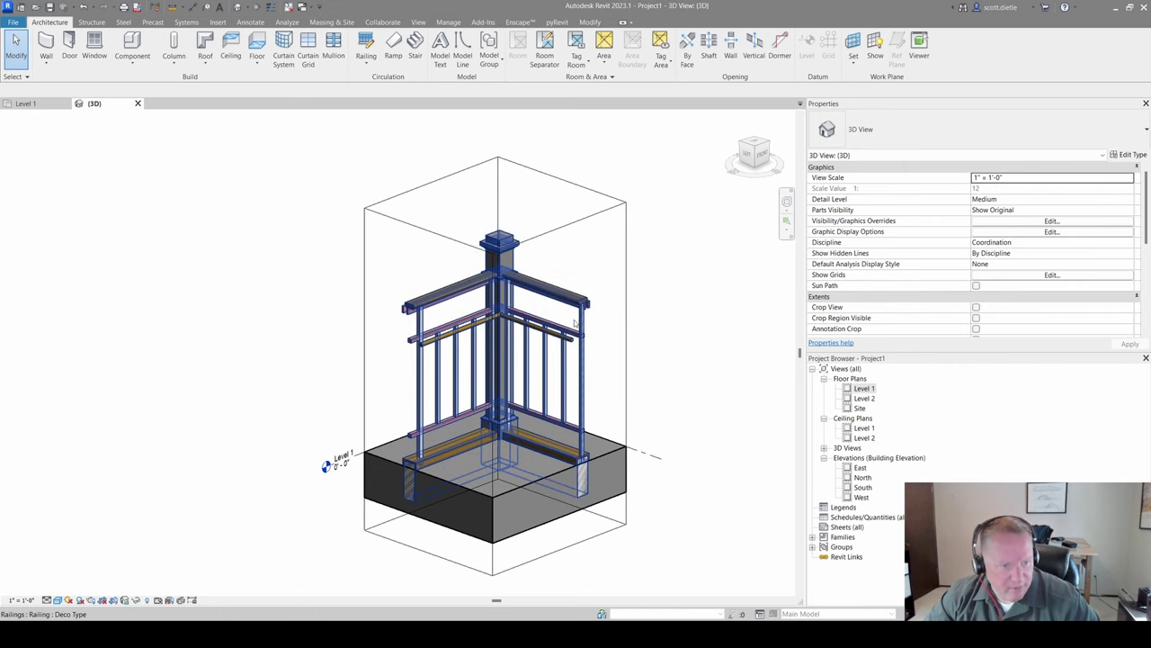
left_click(57, 600)
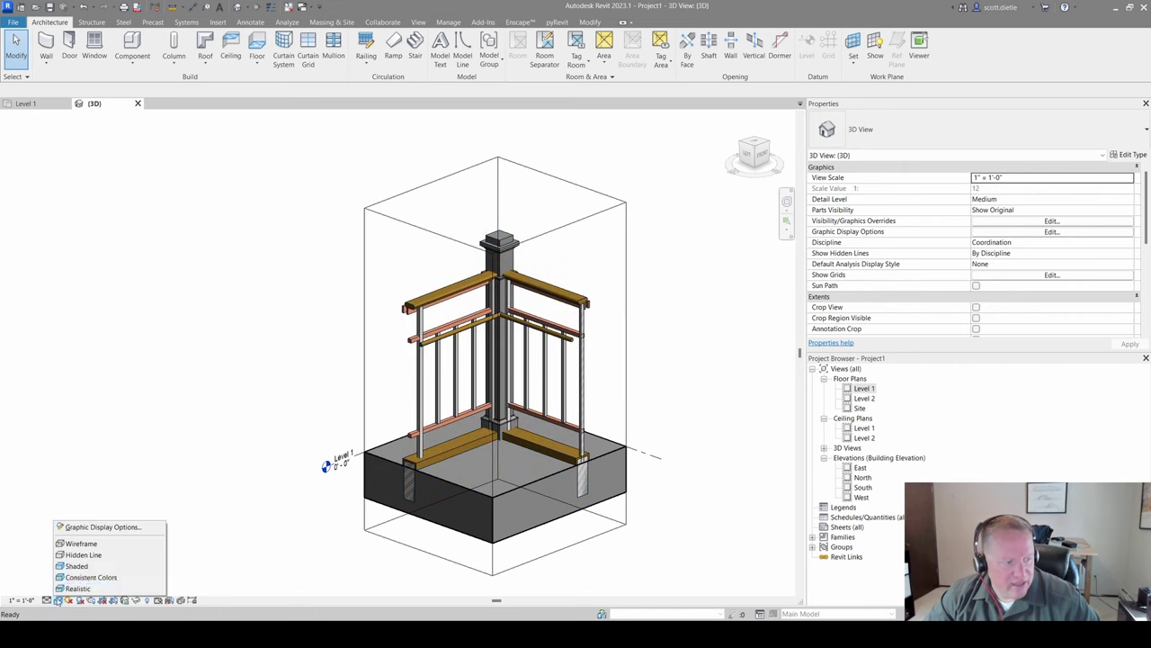
left_click(99, 555)
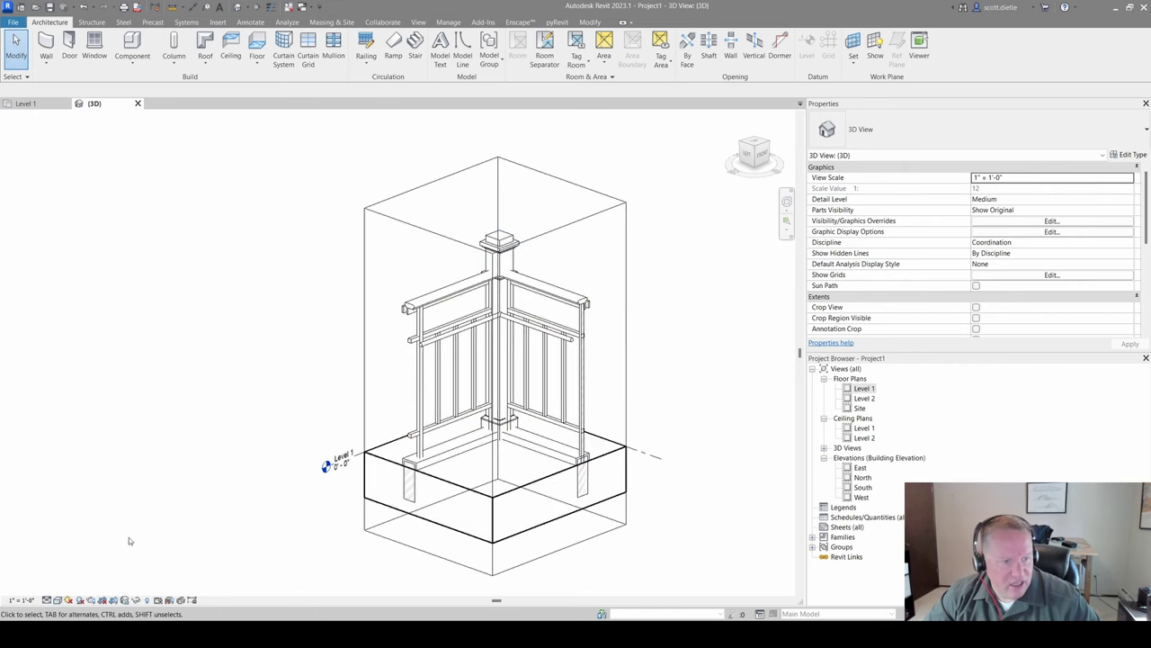
Step: Enable both ambient shadows and cast shadows in the 3D view's graphic display options
left_click(79, 600)
left_click(80, 600)
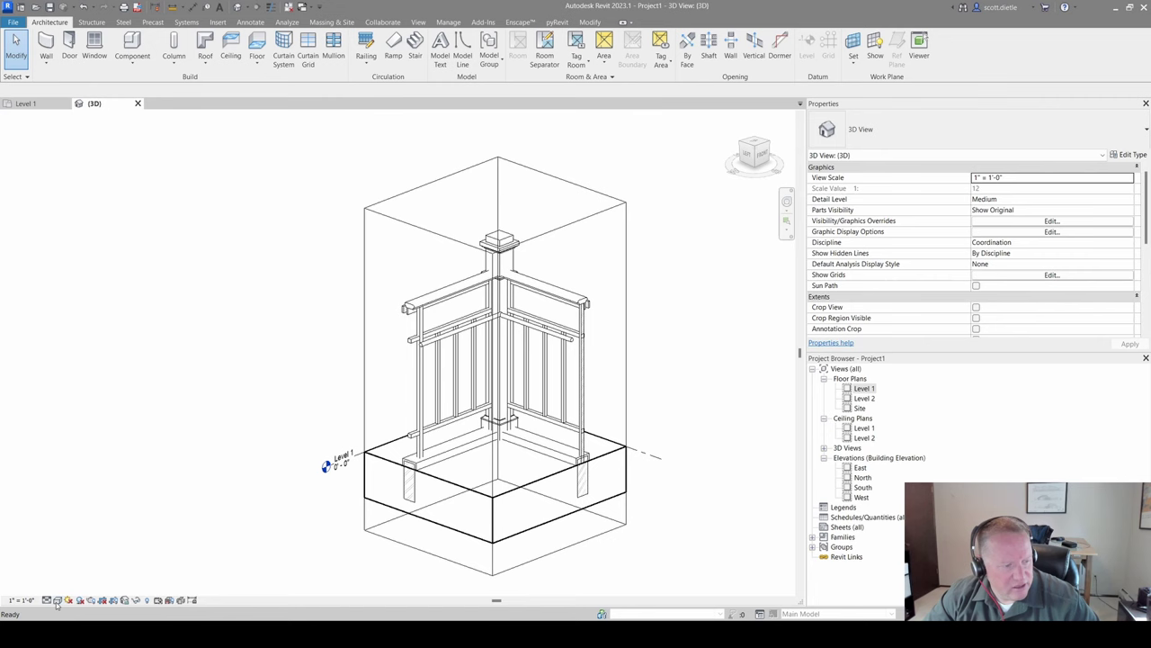
left_click(58, 601)
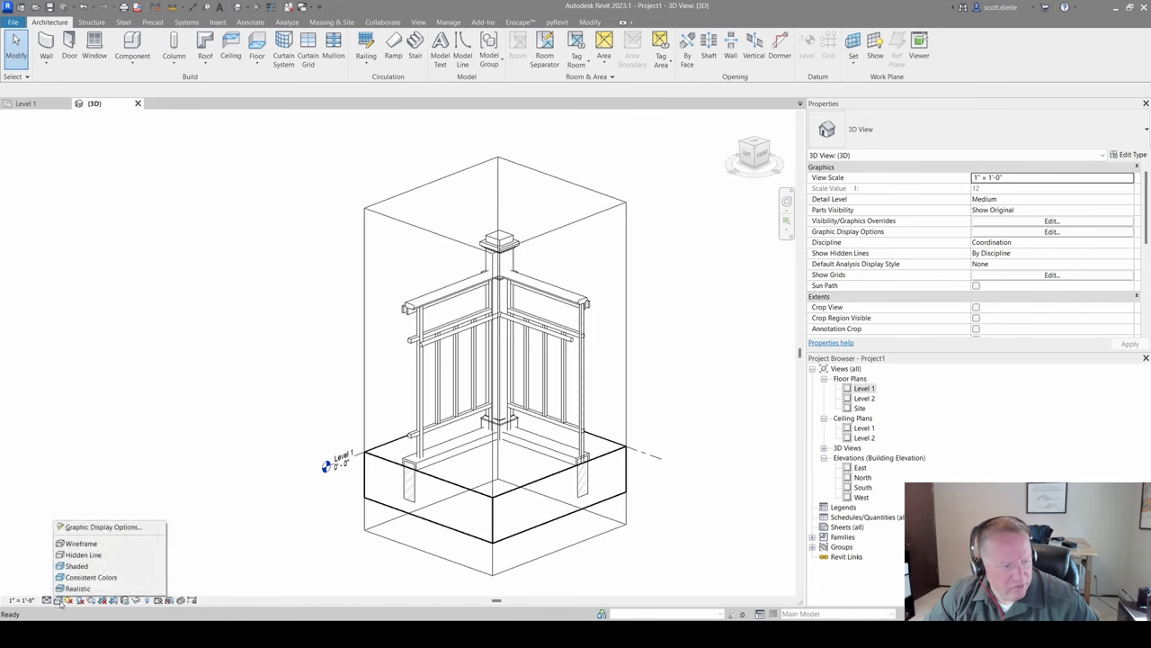
left_click(81, 529)
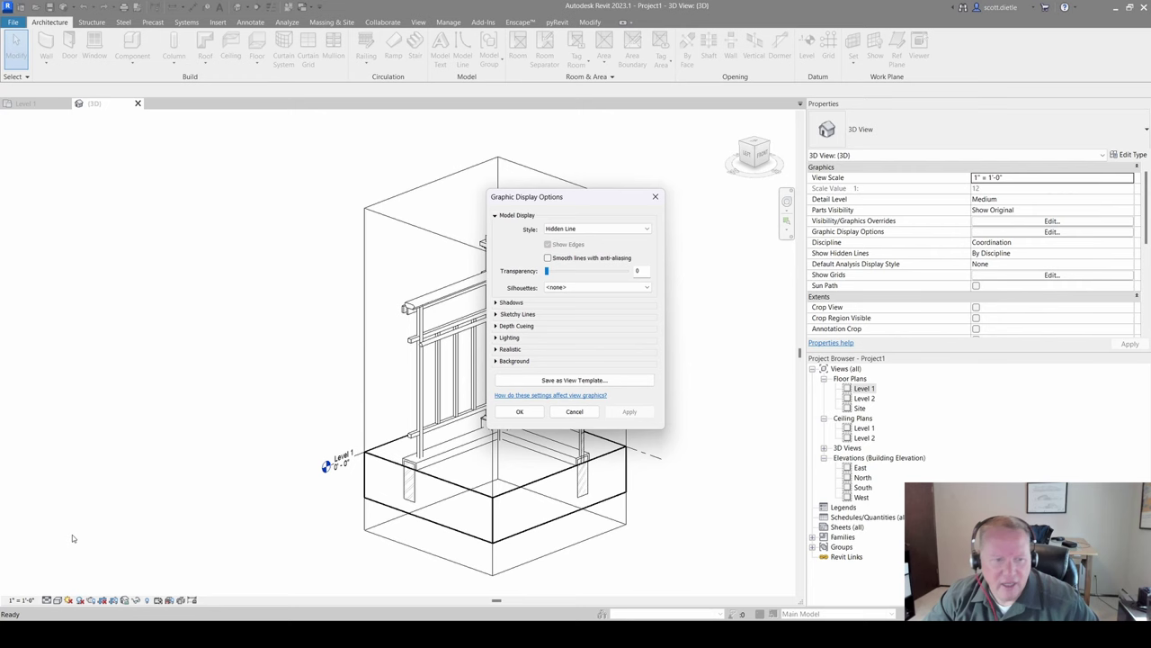
left_click(500, 303)
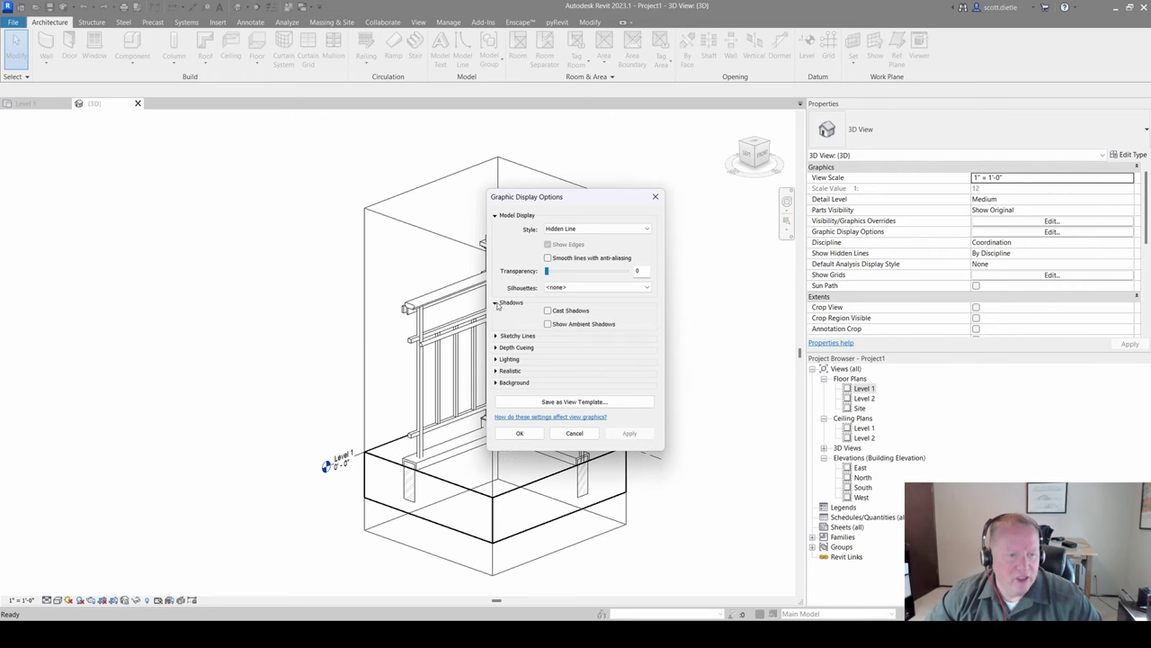
left_click(557, 325)
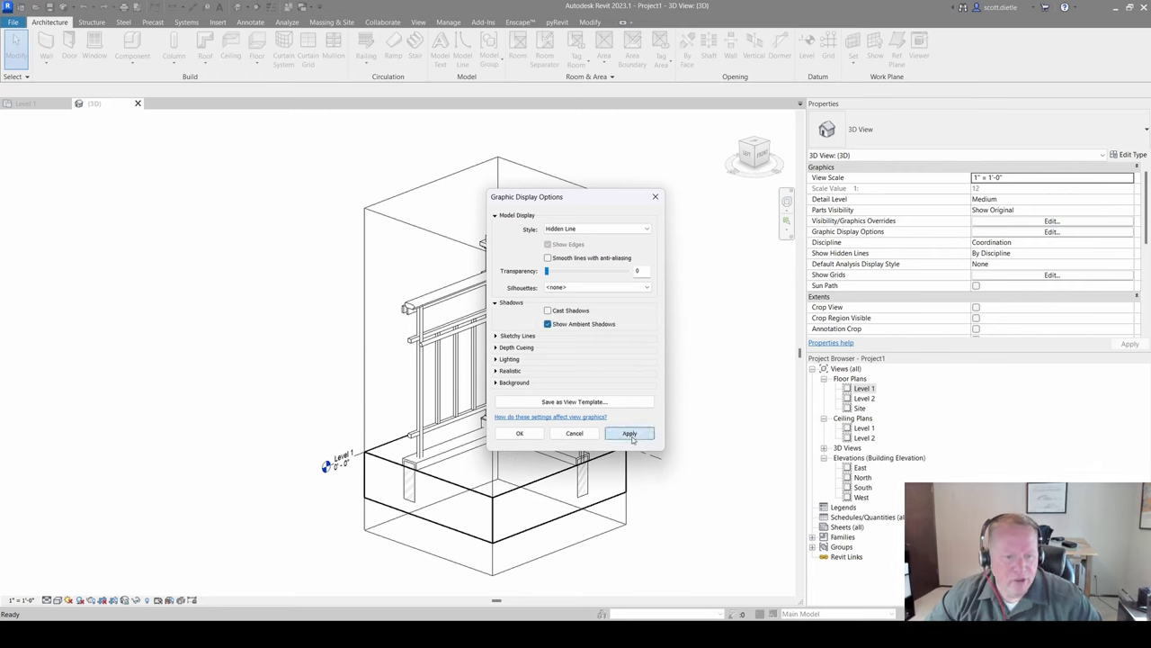
left_click_drag(586, 193, 706, 192)
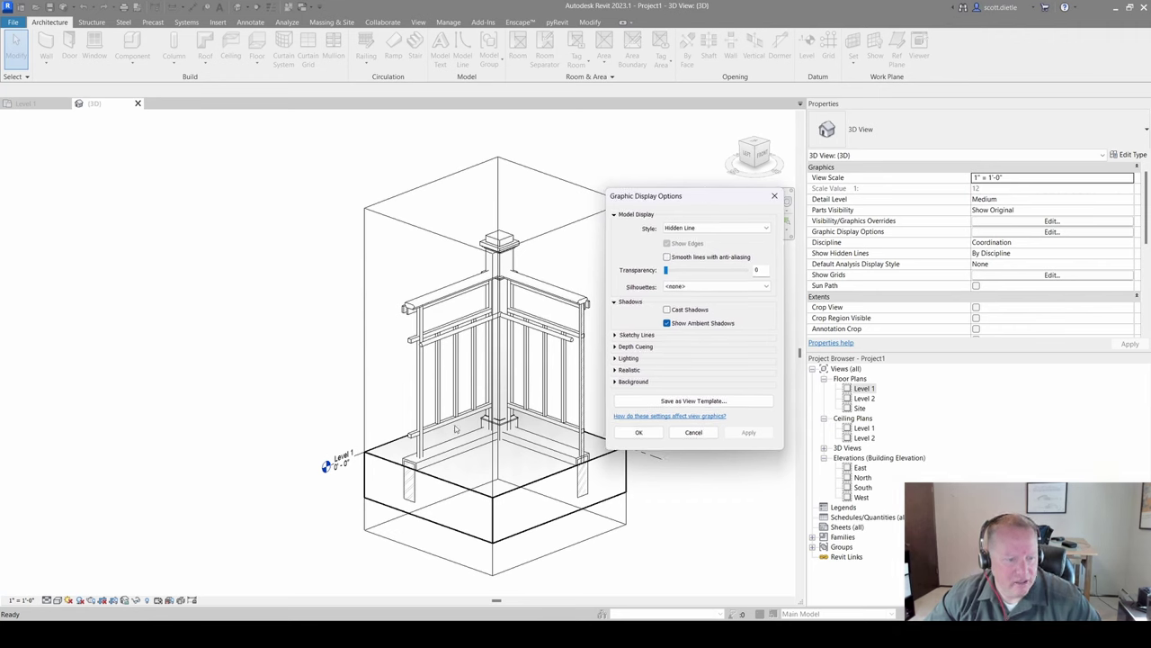
left_click(666, 309)
left_click(739, 432)
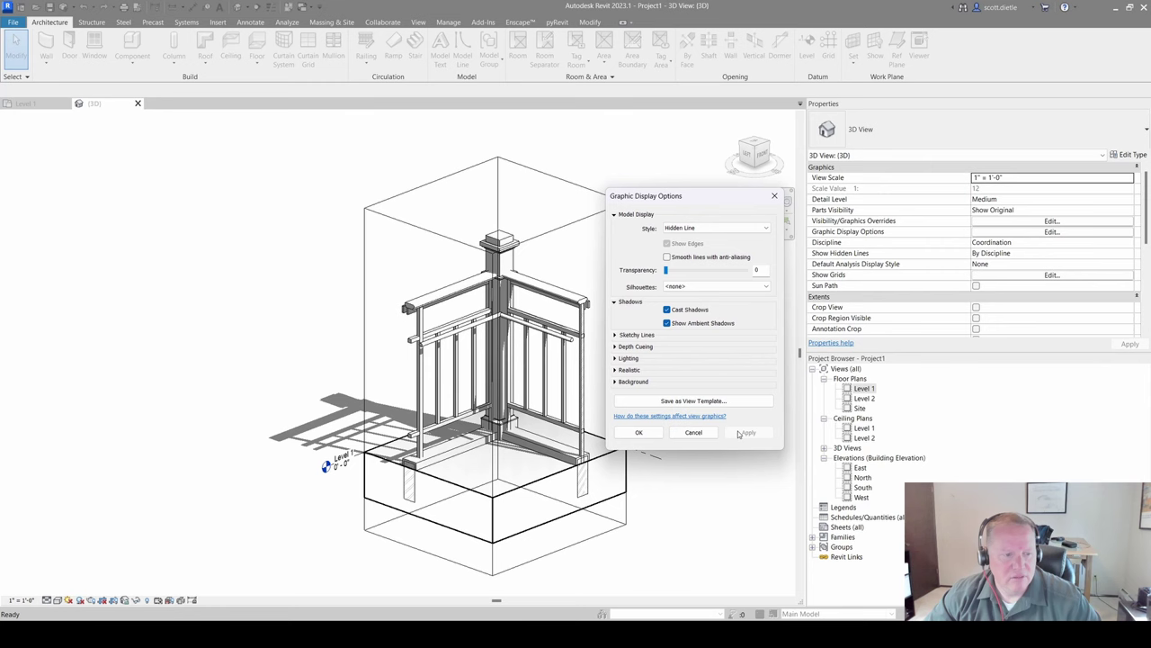
Step: Apply the Sunlight from Top Left lighting preset in the 3D view's sun settings
left_click(615, 359)
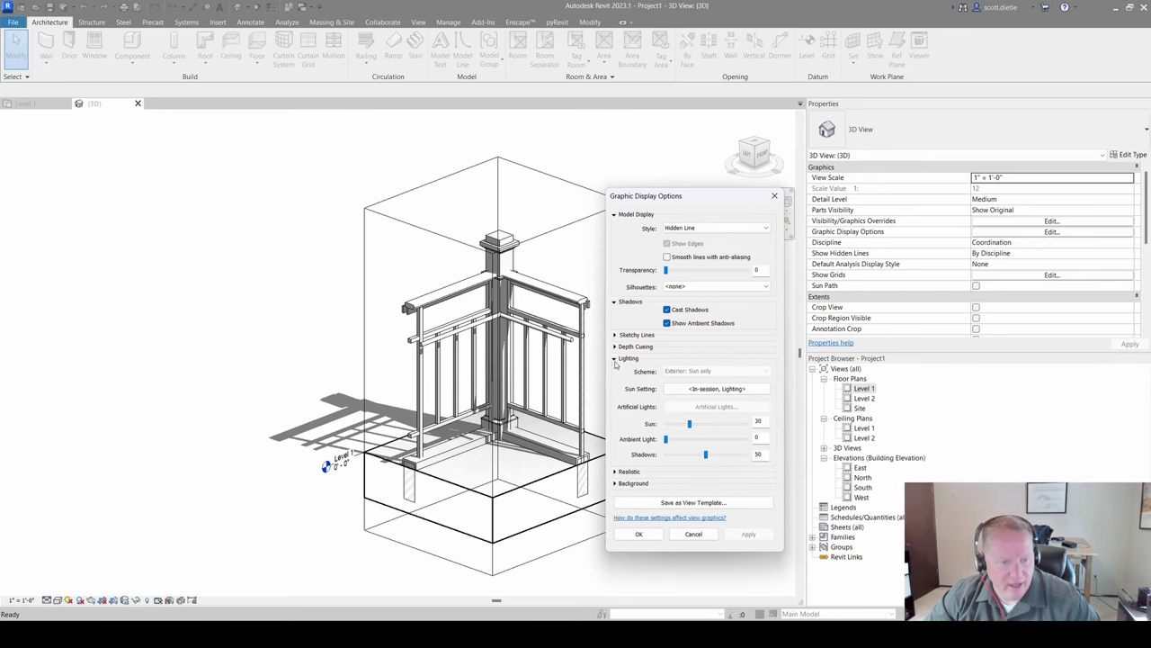
left_click(706, 393)
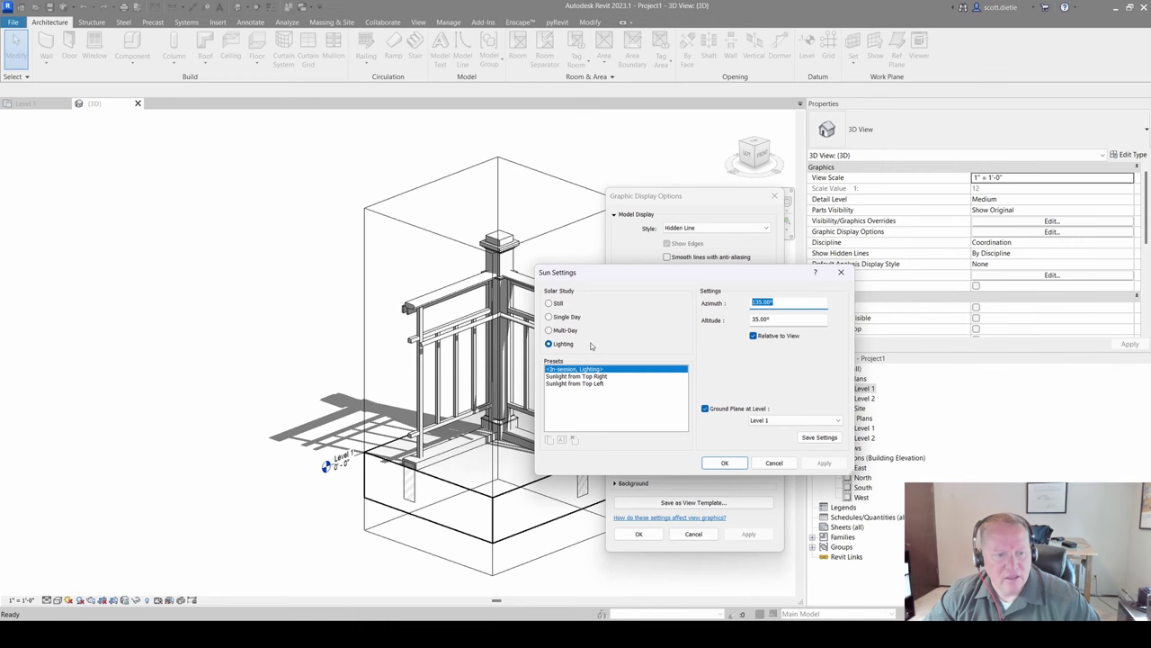
left_click(580, 376)
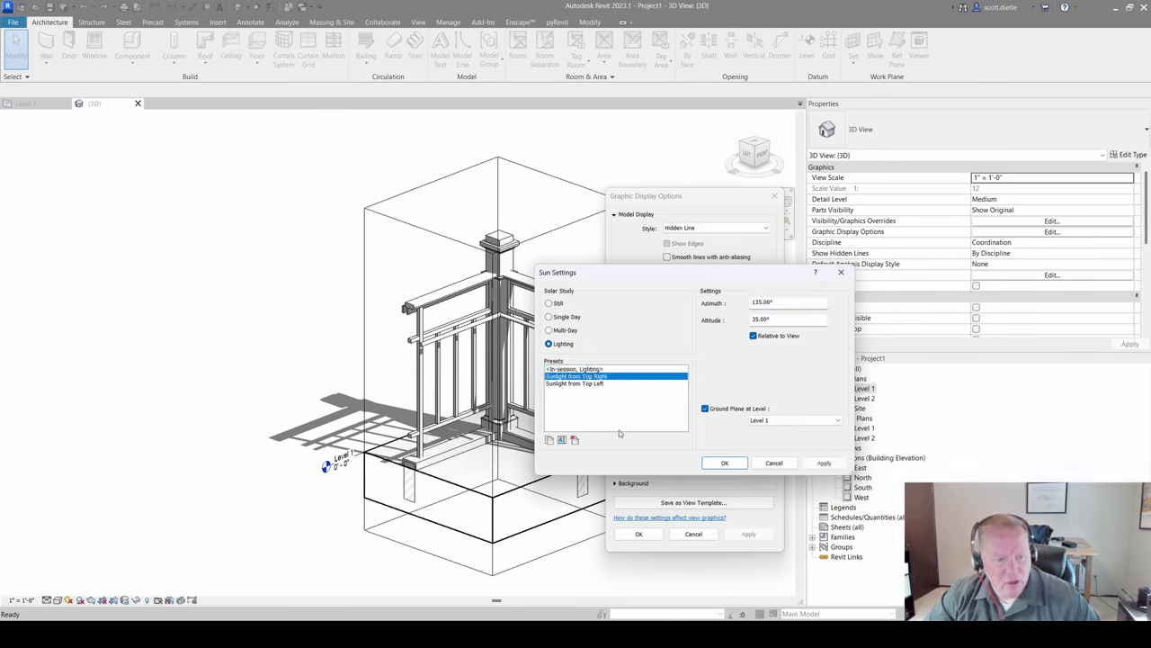
left_click(601, 383)
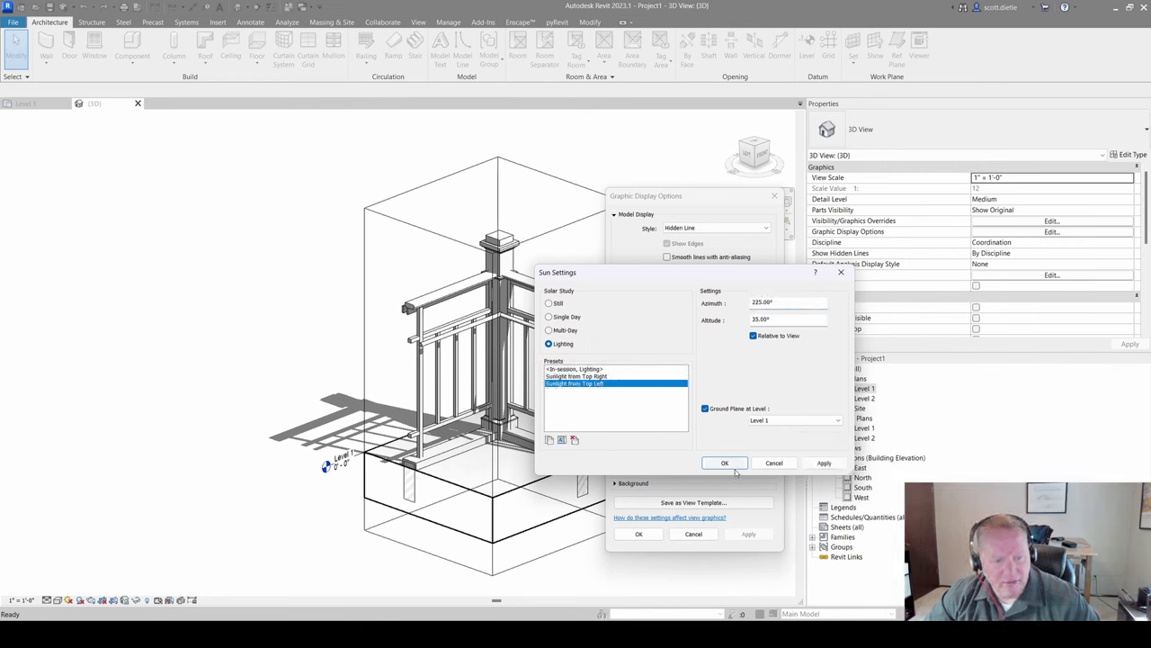
left_click(844, 462)
Step: Turn off the ground plane at Level 1 in the sun settings and apply the change
left_click(790, 422)
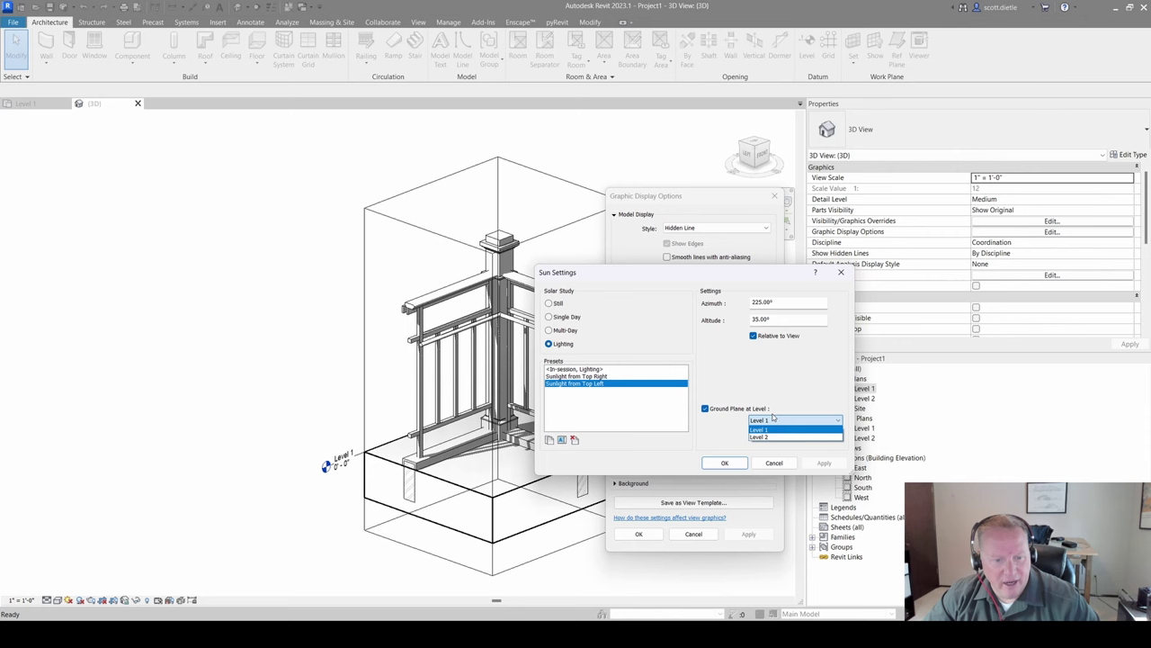
left_click(772, 417)
left_click(758, 407)
left_click(820, 463)
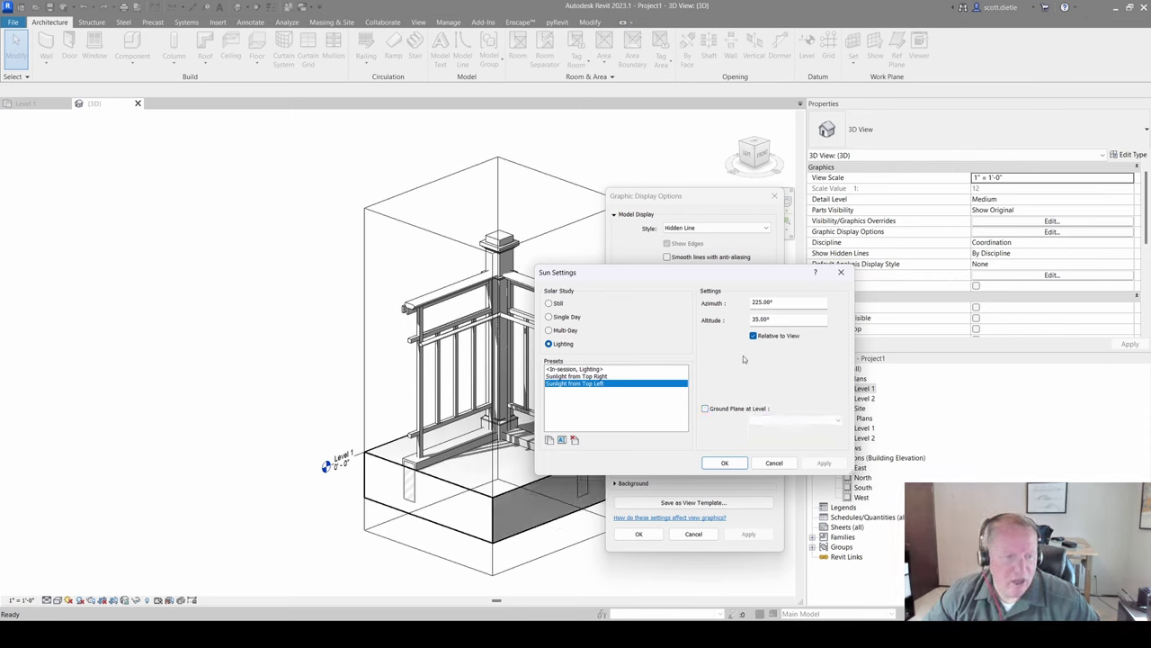
Step: Set the altitude of the Sunlight from Top Left preset to 55° and accept the sun settings
left_click_drag(757, 277, 871, 192)
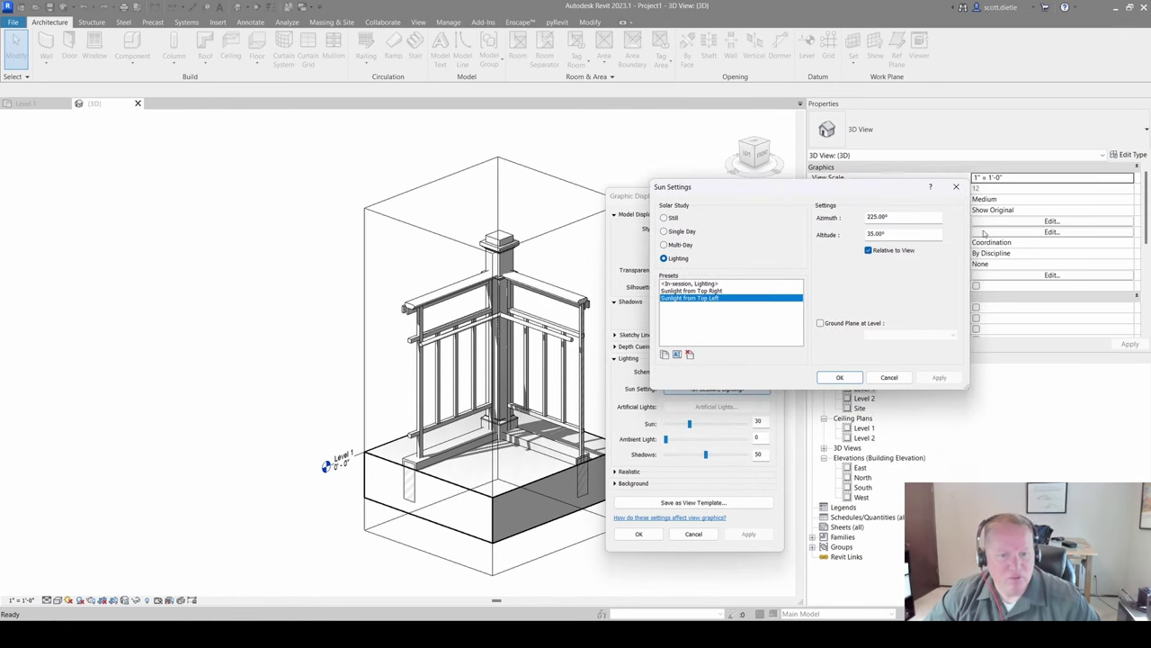
double_click(894, 234)
type("55")
key("Tab")
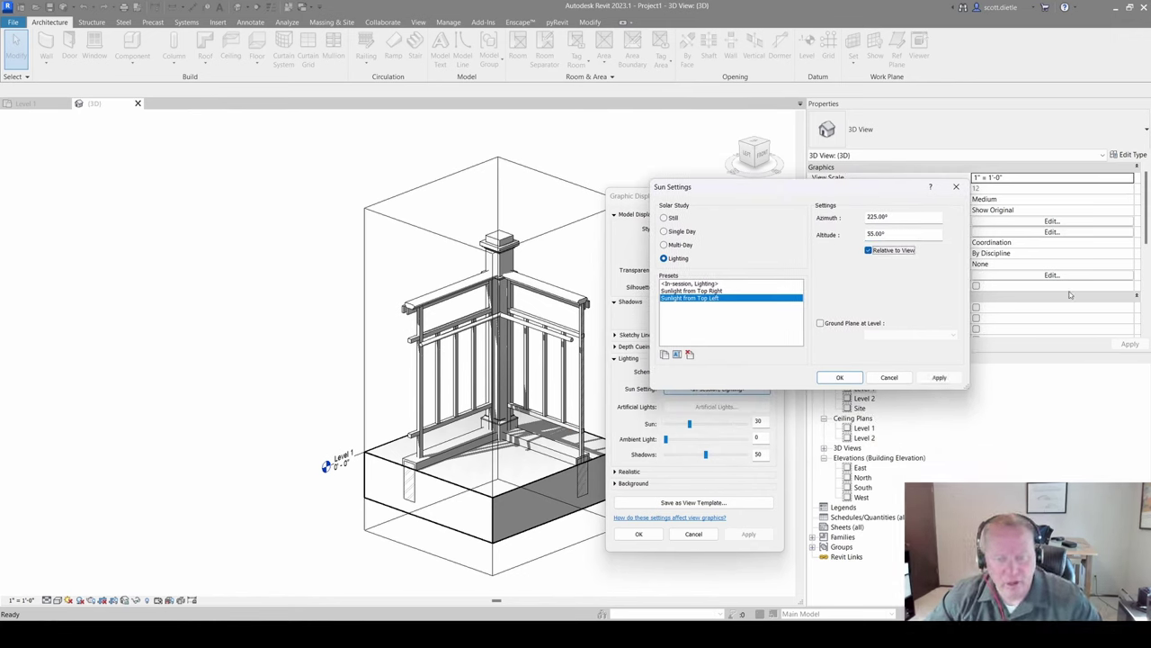
left_click(940, 378)
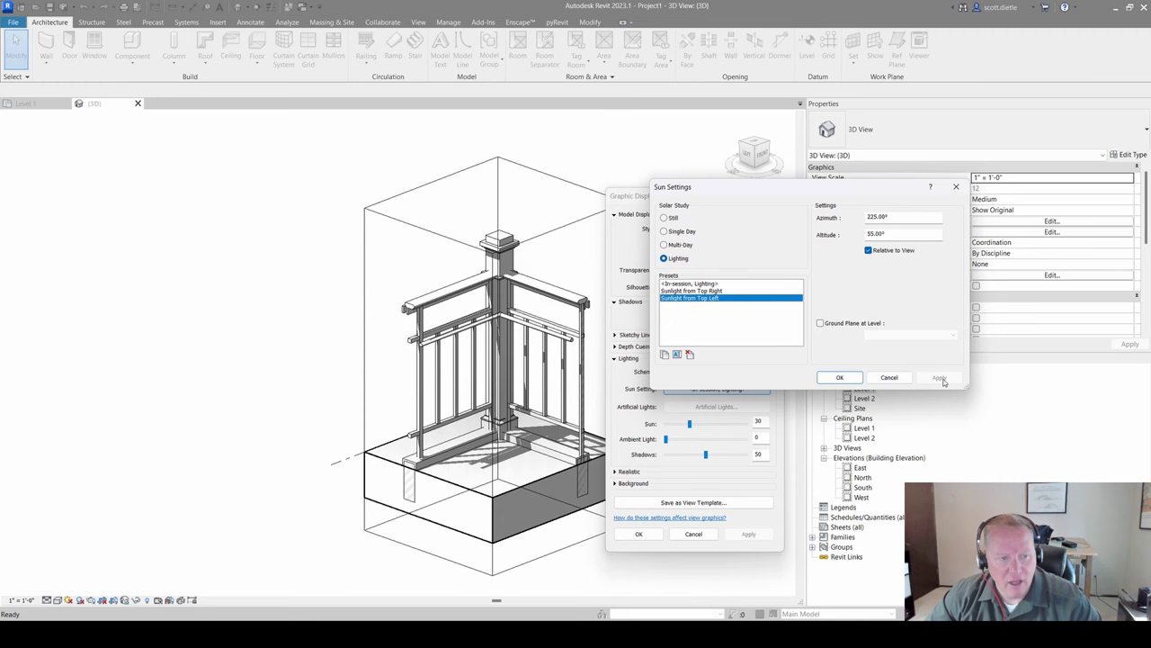
left_click(836, 379)
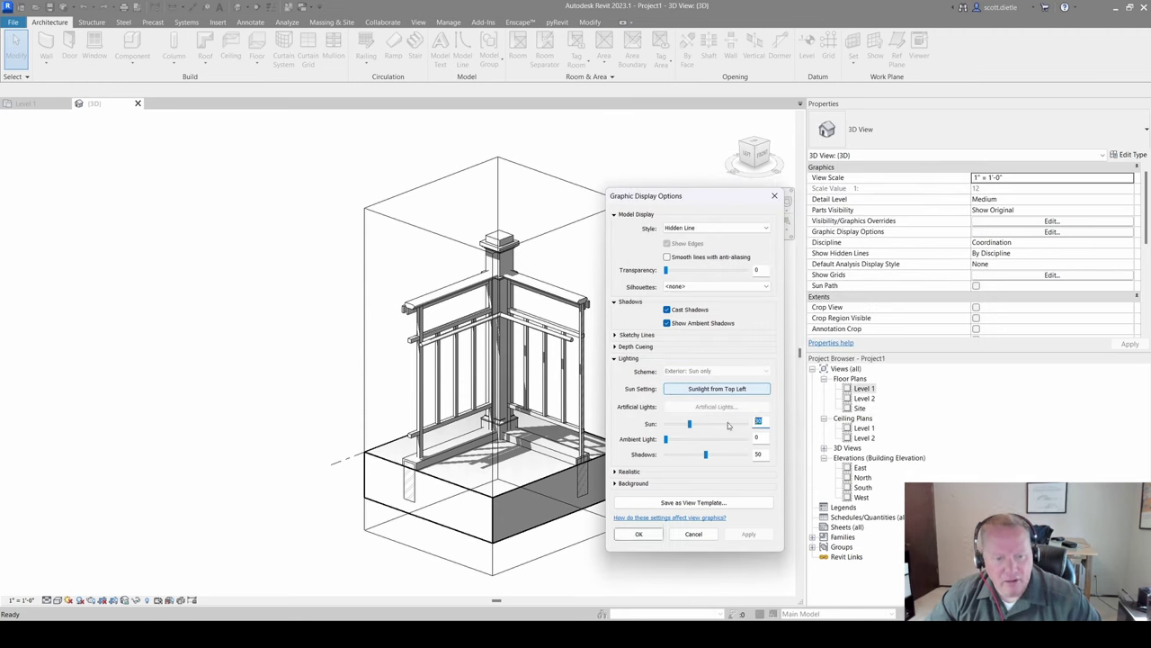
Step: Set the view's lighting to Sun 80, Ambient Light 80 and Shadows 20, and accept the graphic display options
type("80")
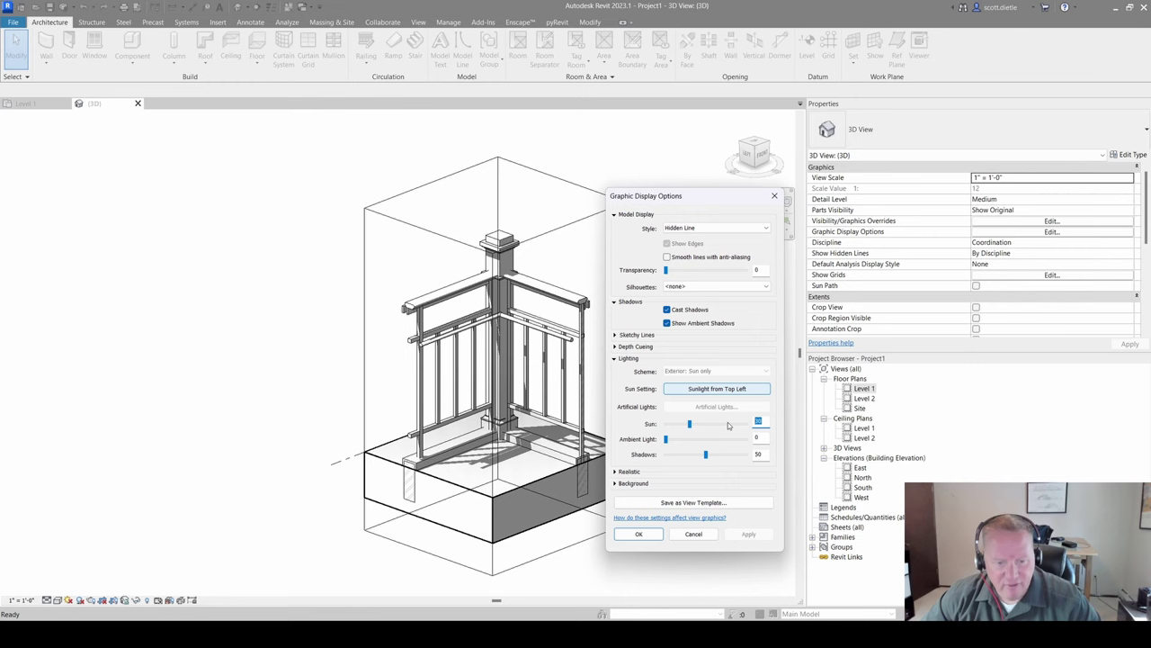
key("Tab")
type("80")
key("Tab")
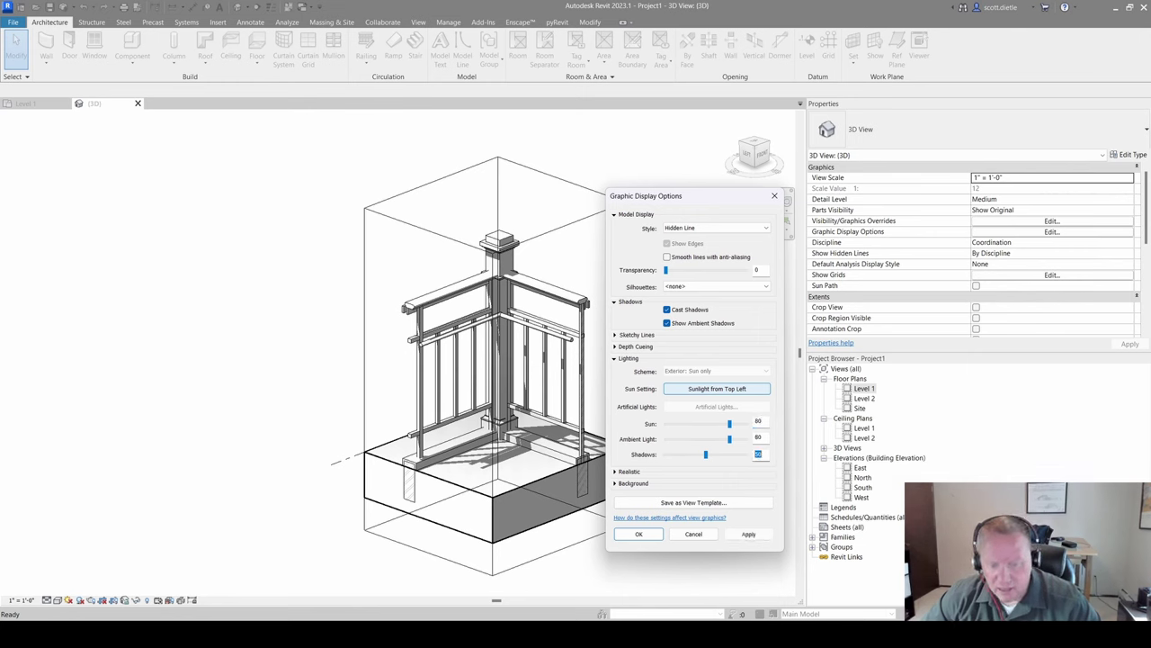
type("20")
left_click(750, 534)
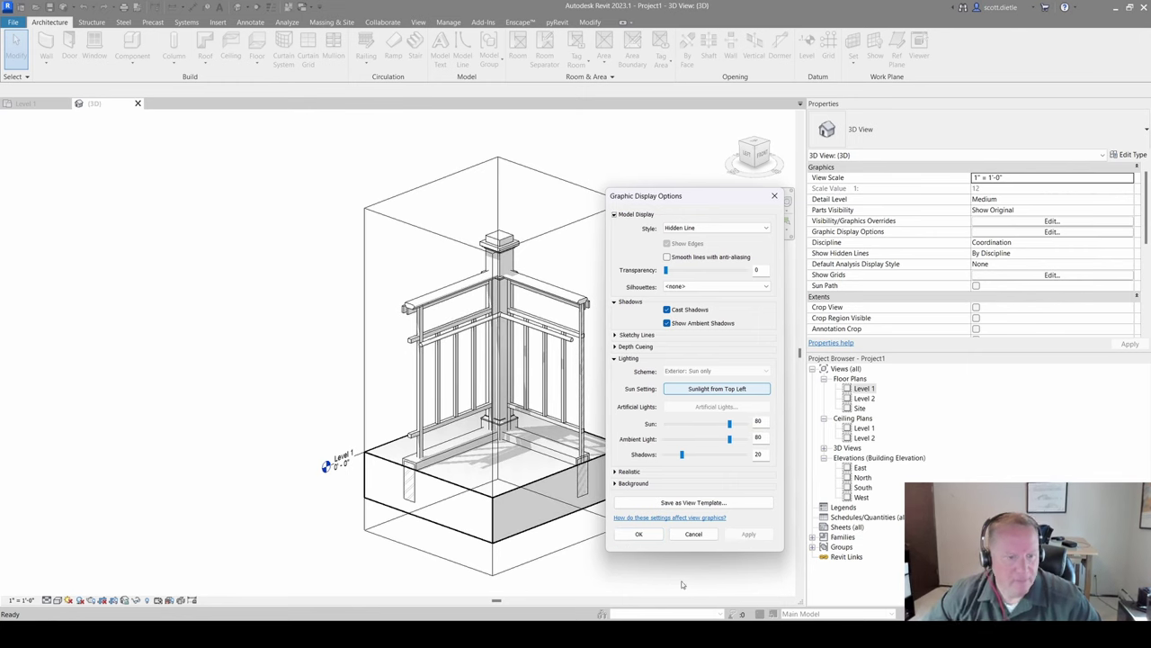
left_click(635, 535)
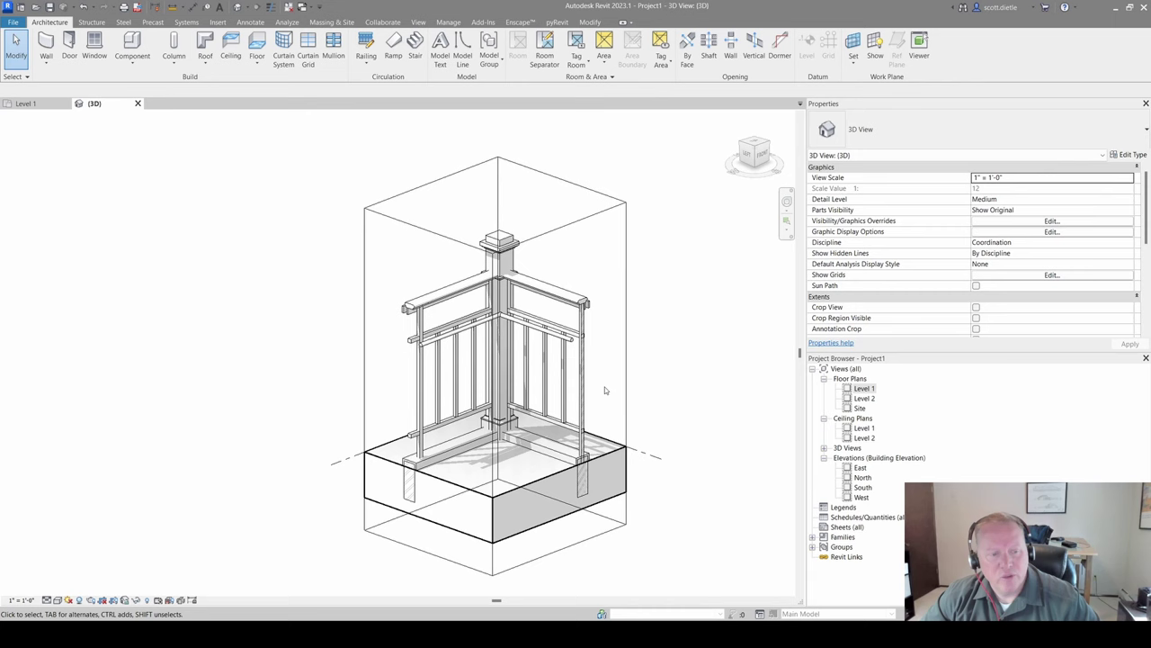
Step: Orient the railing to look slightly more from above, and save and lock this 3D view orientation under the name RAILING DETAIL
mouse_move(605, 387)
middle_mouse_down()
mouse_move(594, 410)
mouse_move(587, 384)
middle_mouse_up()
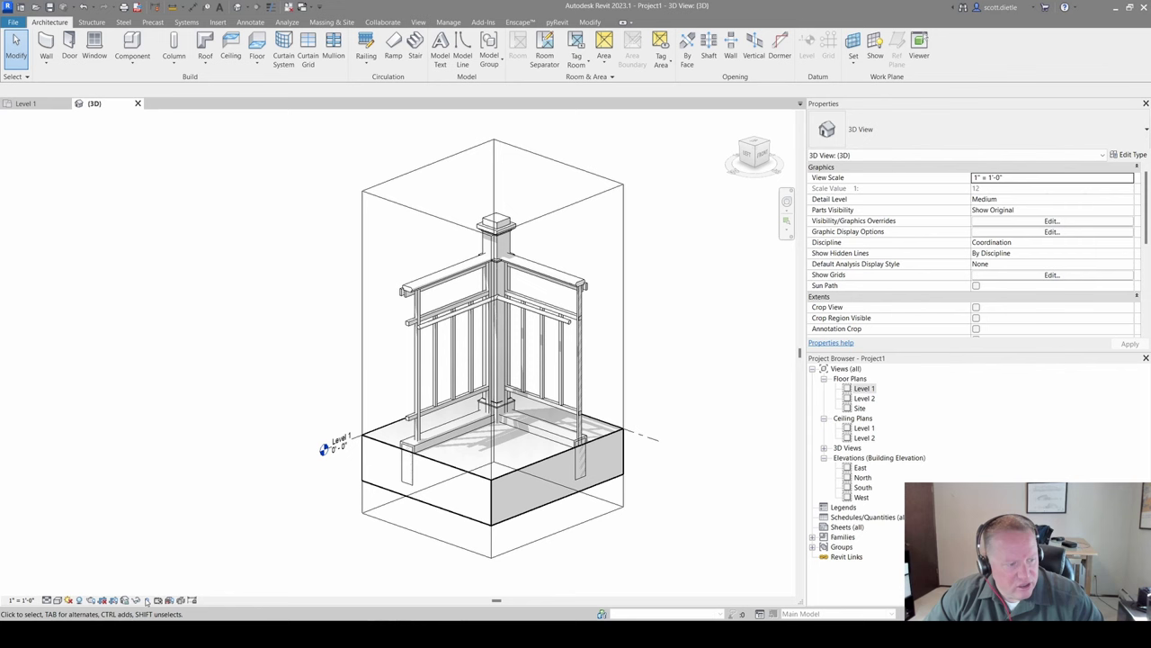
mouse_move(401, 381)
middle_mouse_down("shift")
mouse_move(419, 391)
mouse_move(405, 414)
middle_mouse_up("shift")
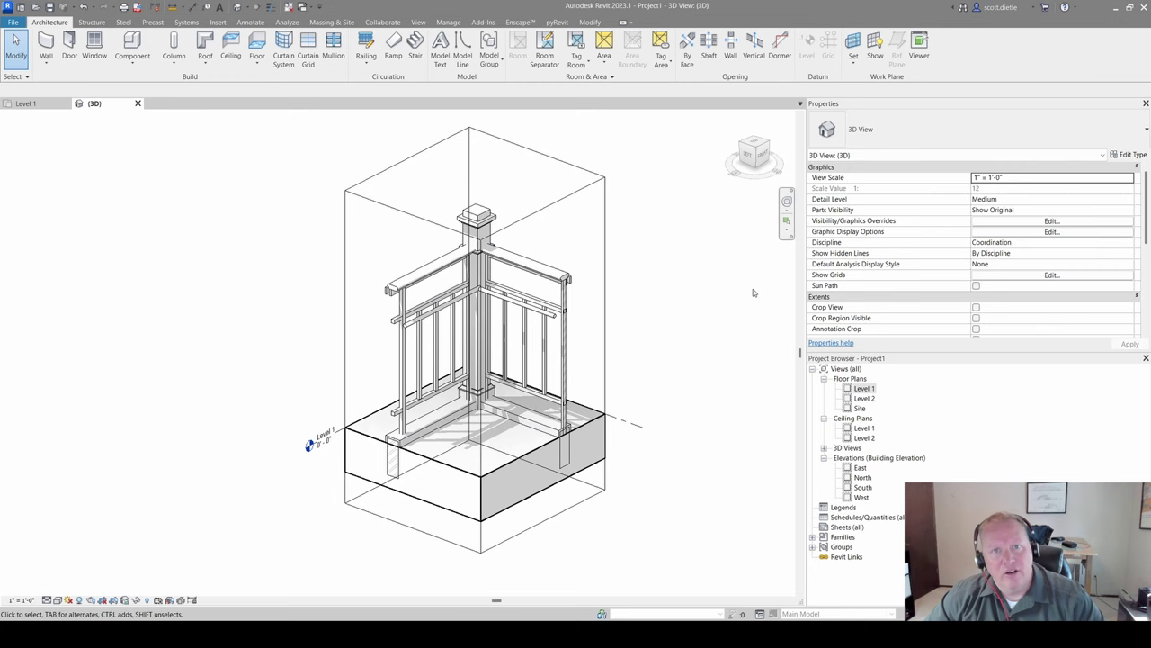
middle_click_drag(740, 297, 733, 305, "shift")
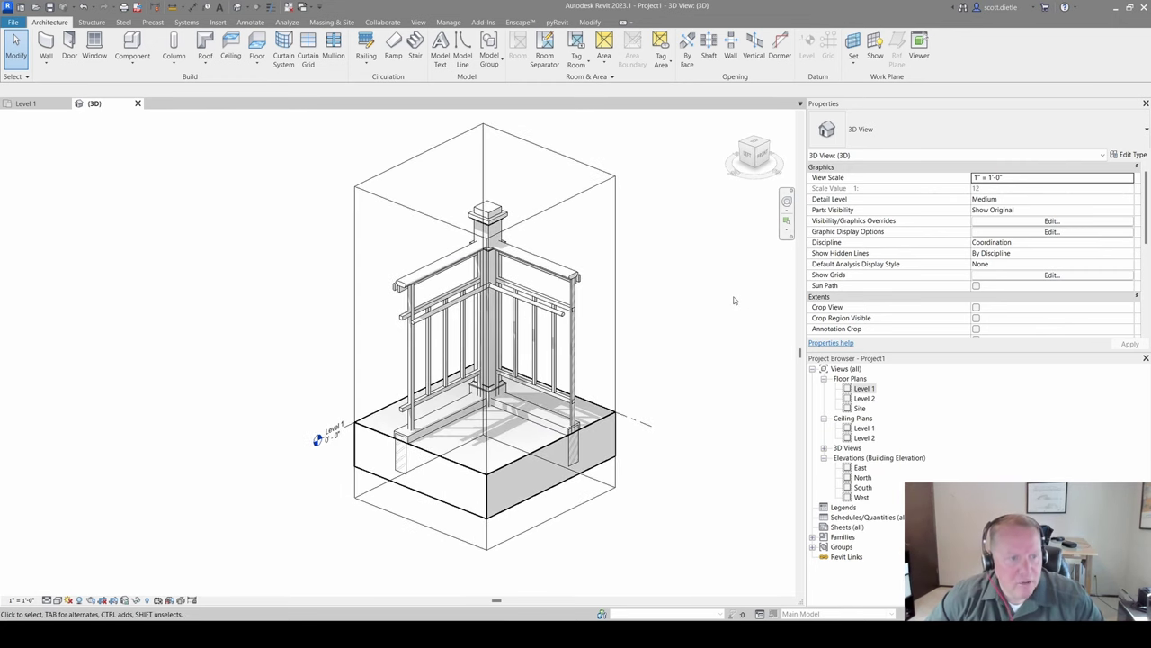
left_click(125, 600)
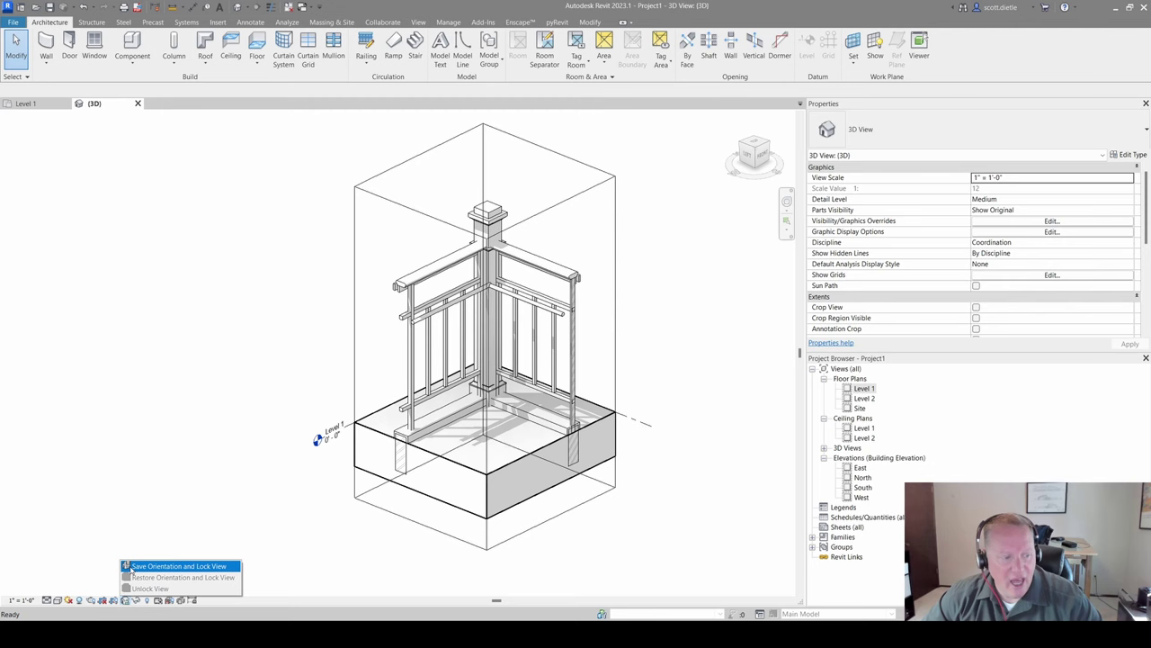
left_click(131, 567)
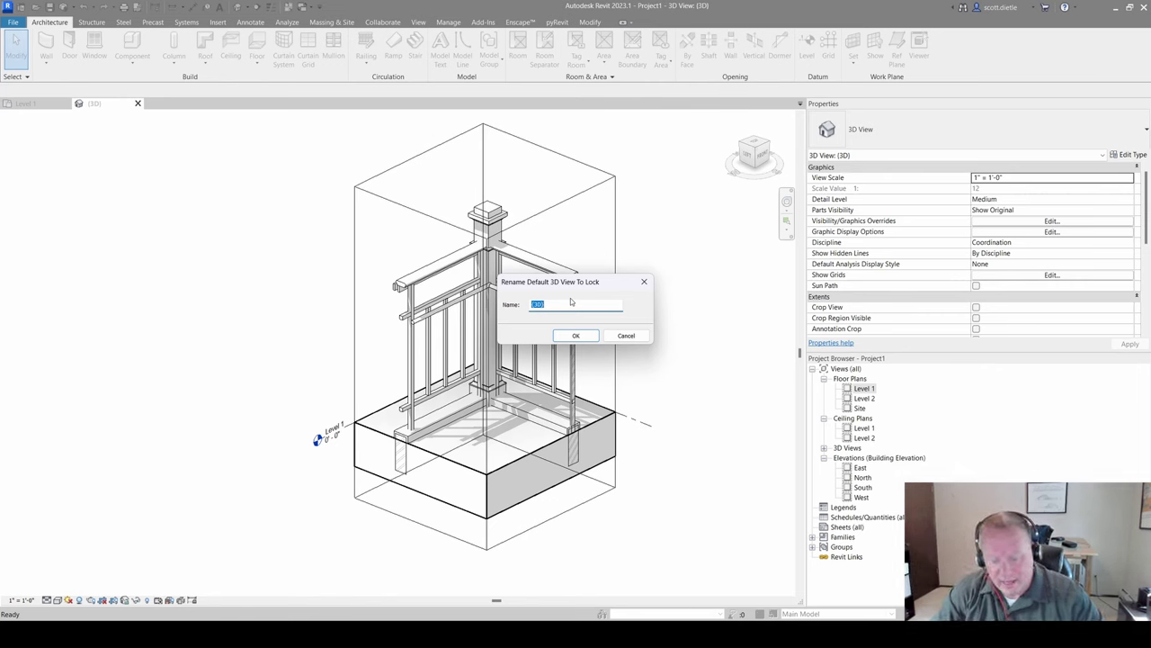
type("RA")
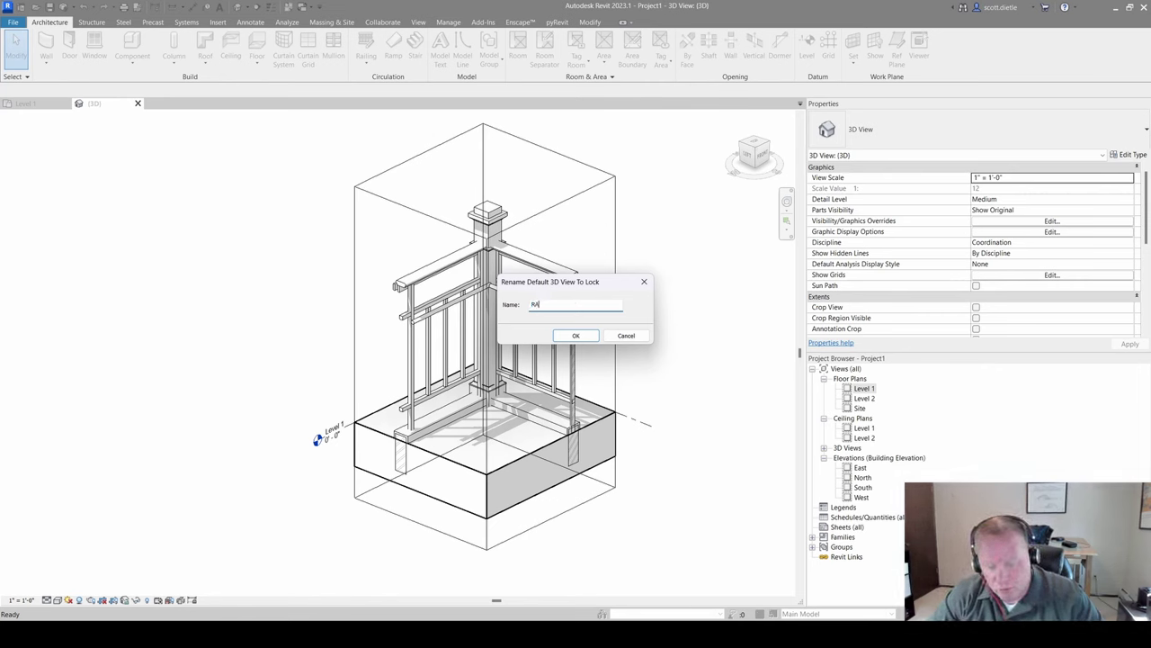
type("ILING DETAIL")
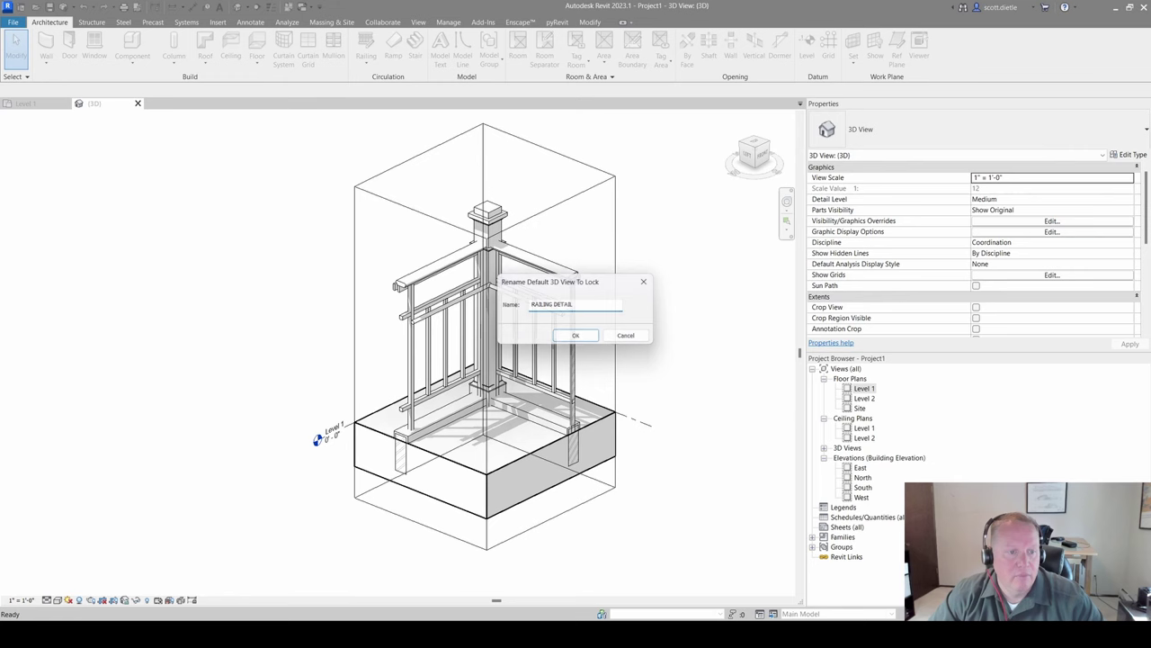
key("Return")
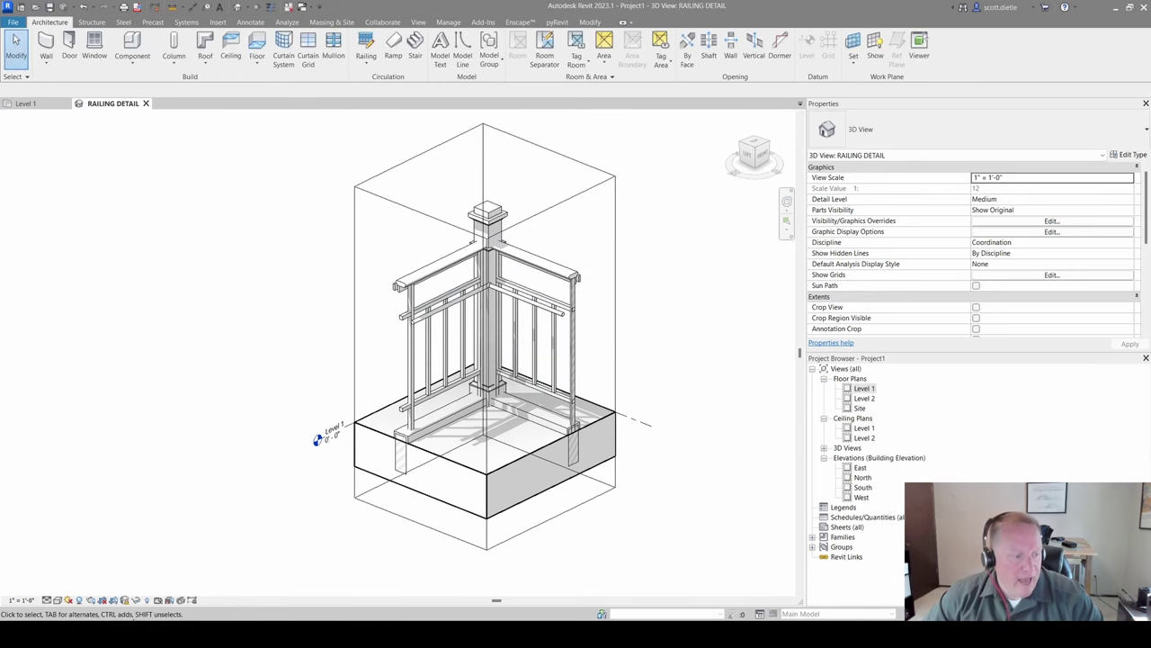
Step: Check the lock options of the RAILING DETAIL view and try to orbit the locked view
left_click(126, 601)
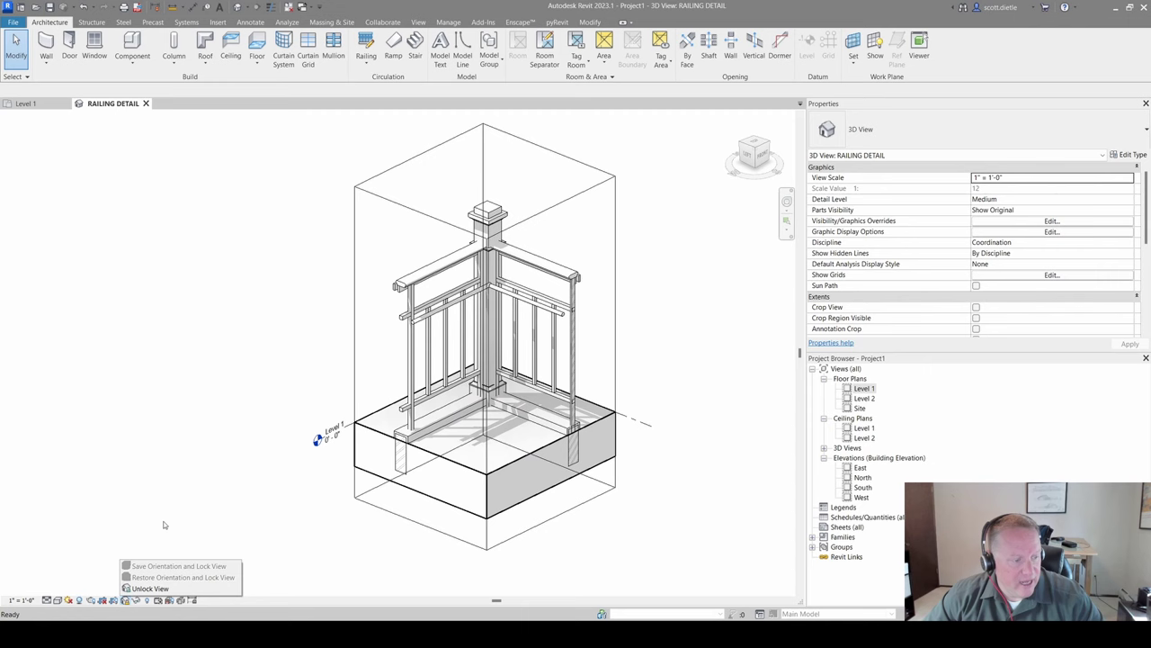
left_click(222, 320)
middle_click_drag(420, 238, 425, 262)
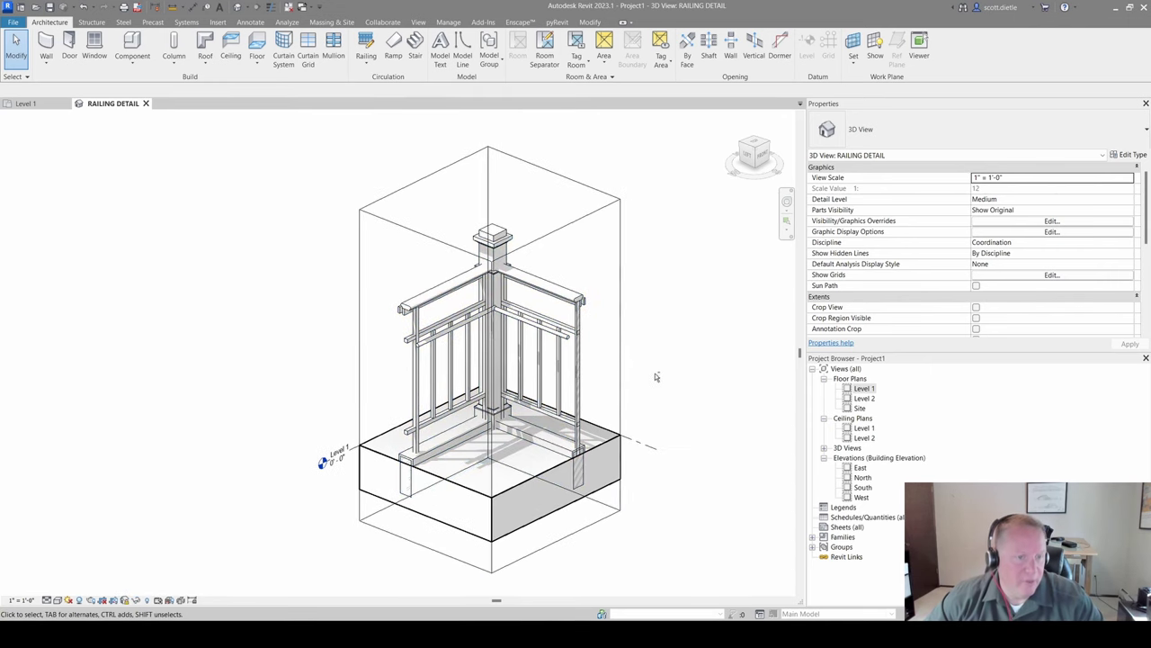
middle_click_drag(642, 329, 601, 366, "shift")
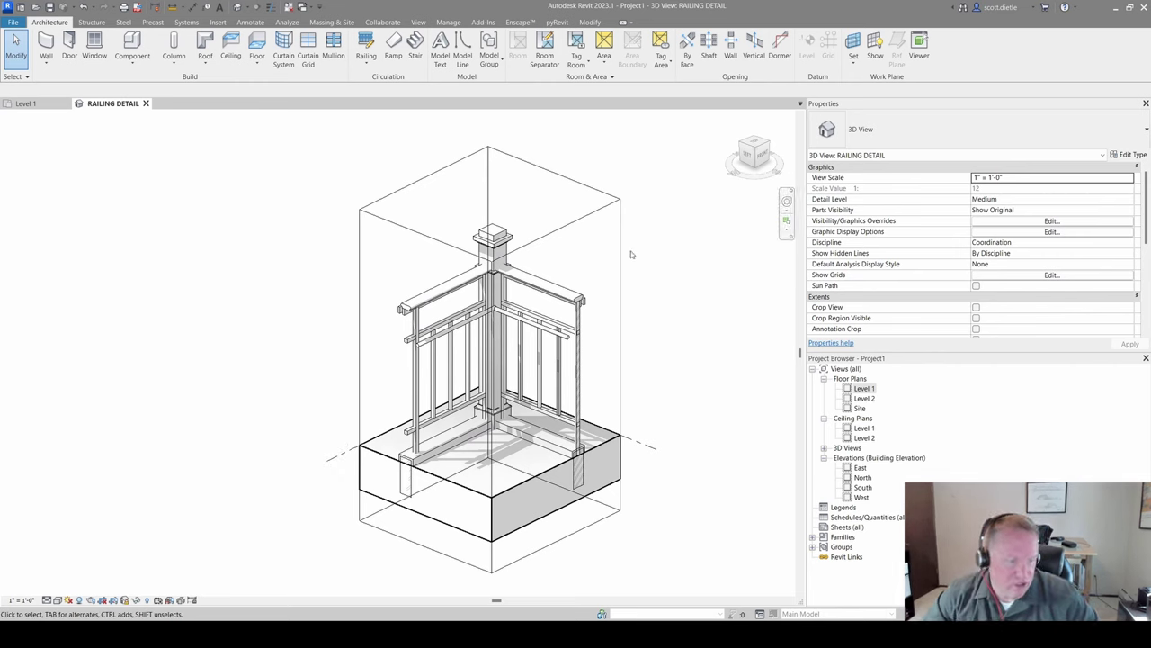
Step: Hide the Section Boxes annotation category in the RAILING DETAIL view's visibility/graphic overrides
left_click(519, 160)
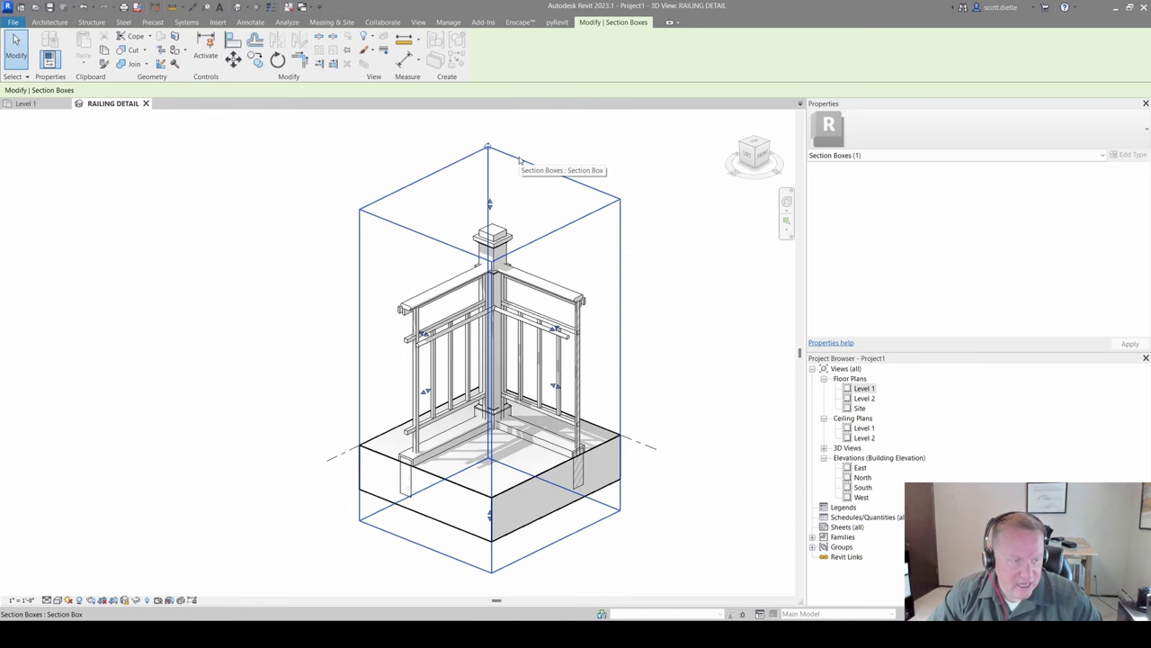
key("Escape")
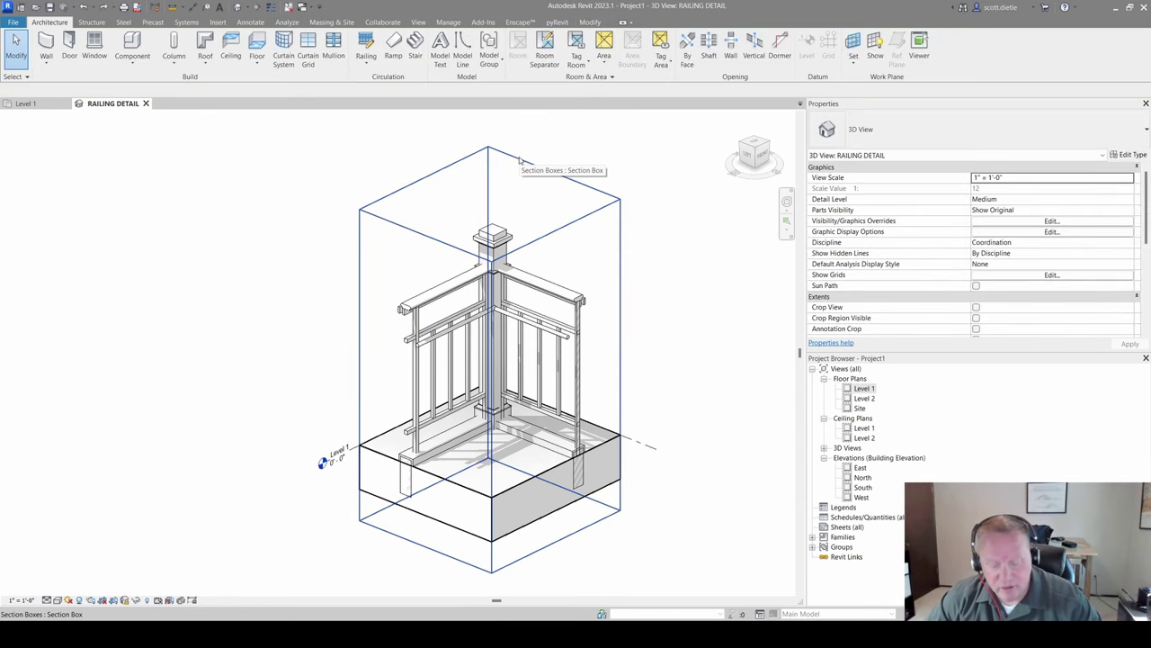
key("v")
key("v")
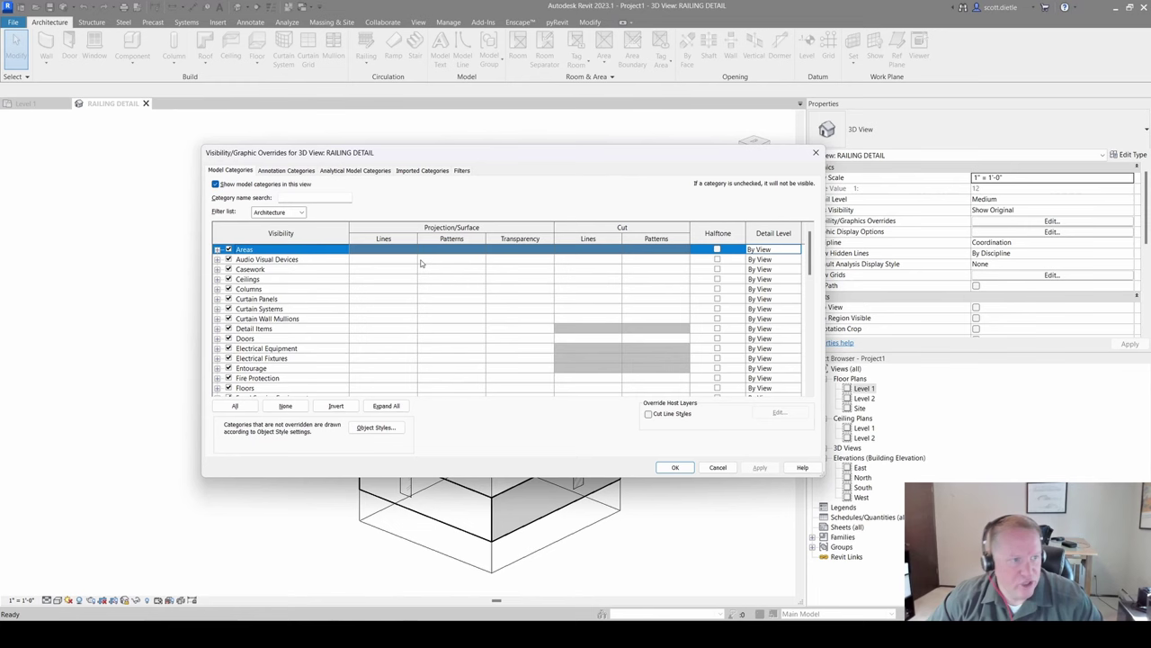
scroll(812, 261, "down", 10)
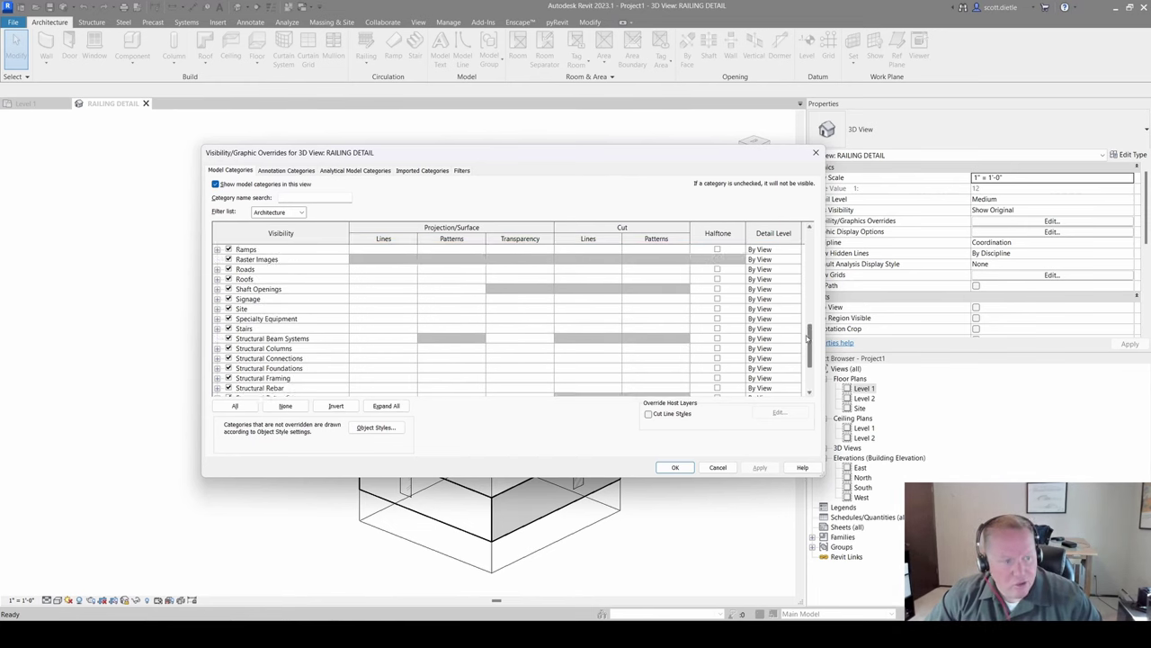
left_click(294, 171)
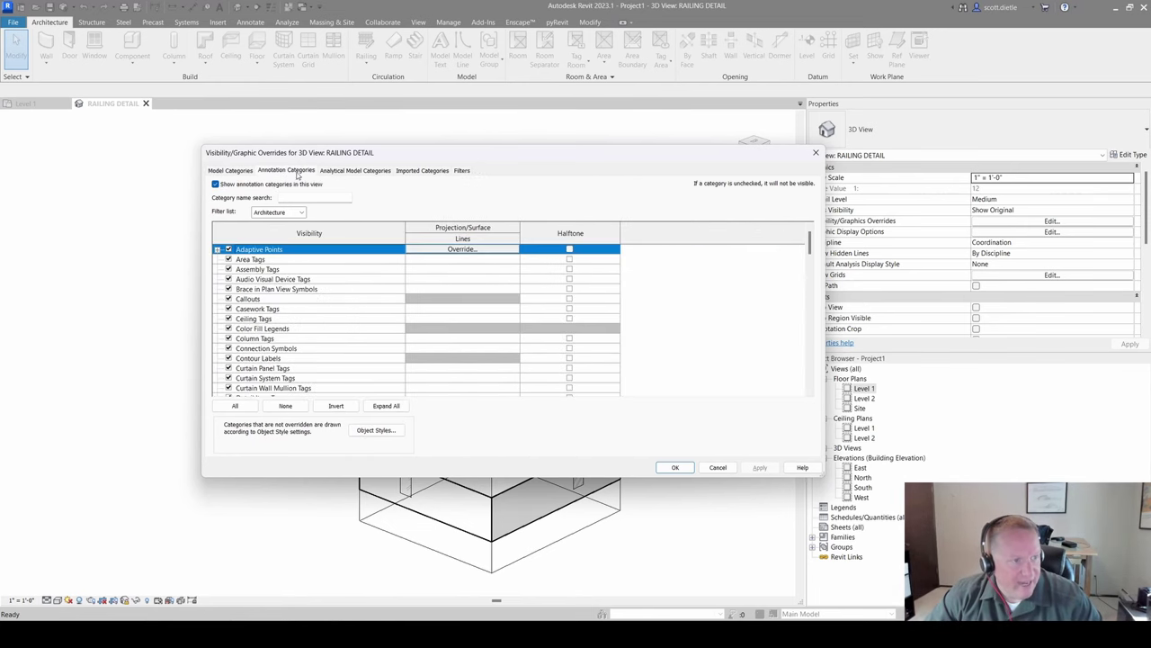
left_click_drag(812, 236, 807, 348)
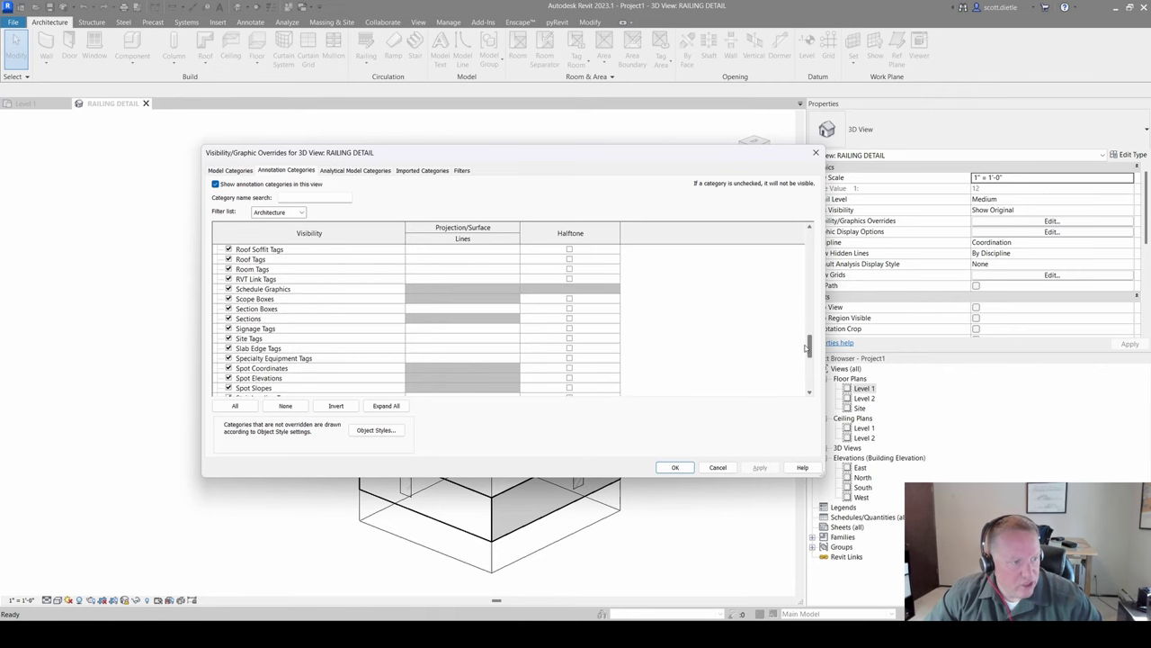
left_click(229, 308)
left_click(675, 466)
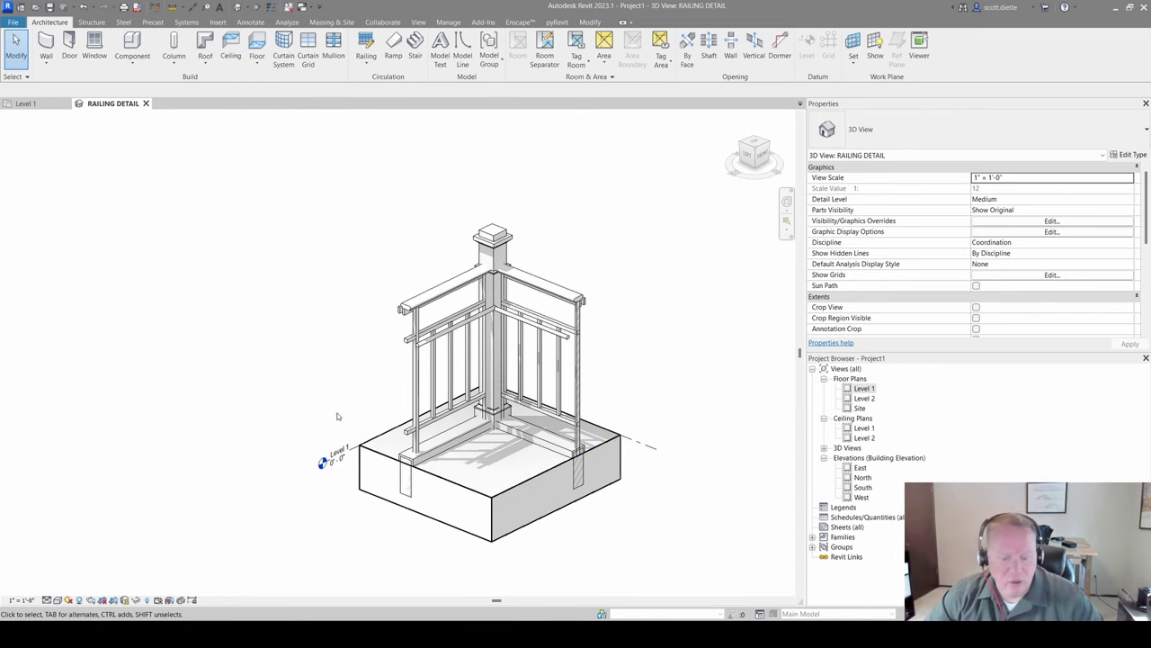
Step: Hide the Levels annotation category in the RAILING DETAIL view's visibility/graphic overrides
key("v")
key("g")
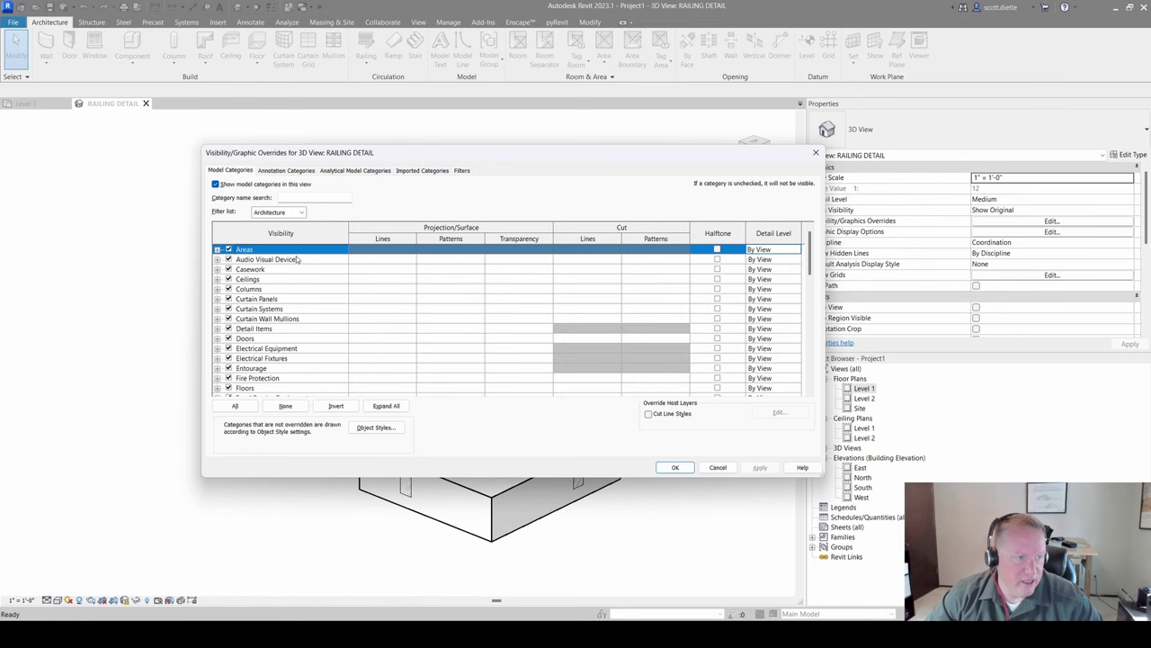
left_click(288, 171)
scroll(303, 313, "down", 5)
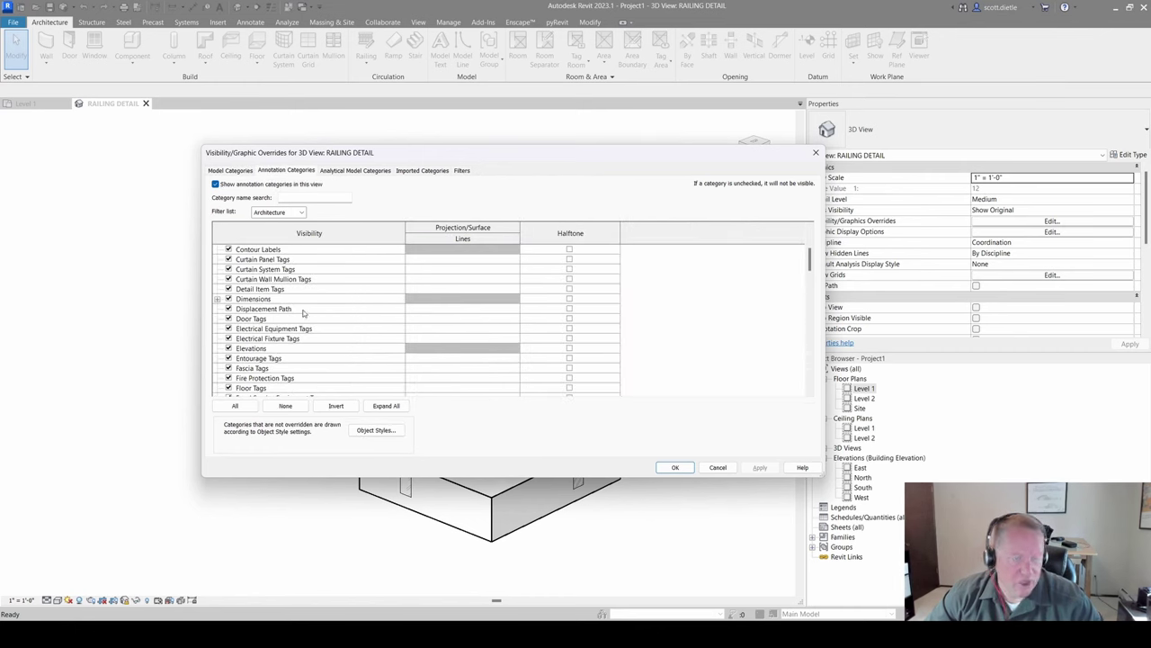
scroll(303, 309, "down", 7)
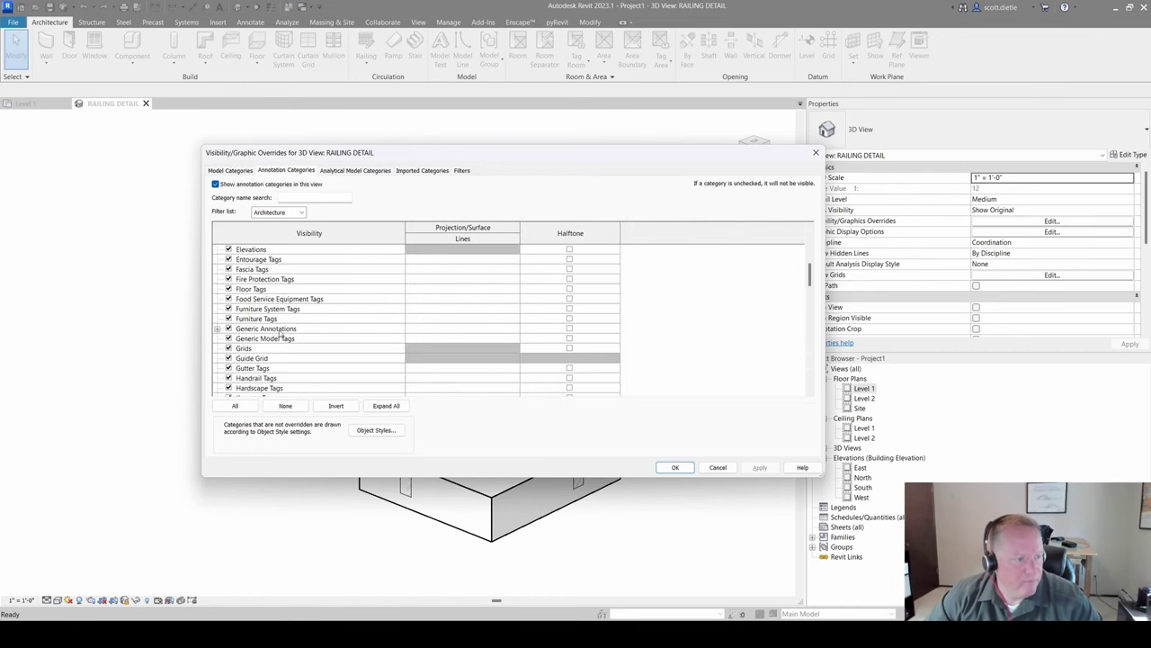
left_click(229, 328)
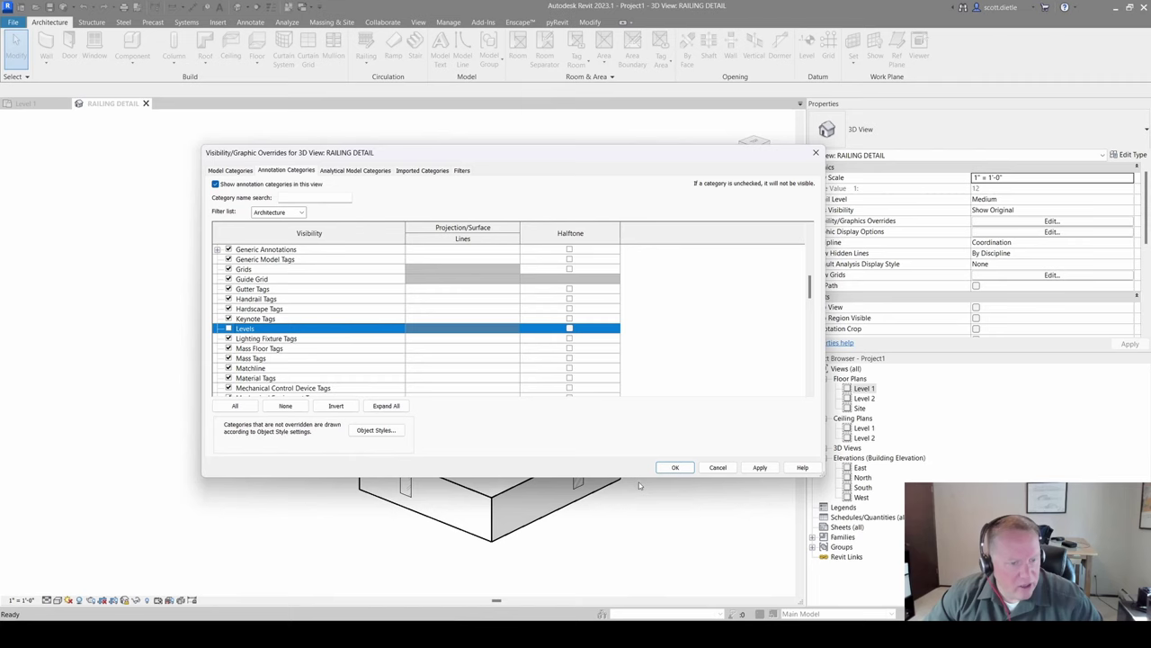
left_click(675, 467)
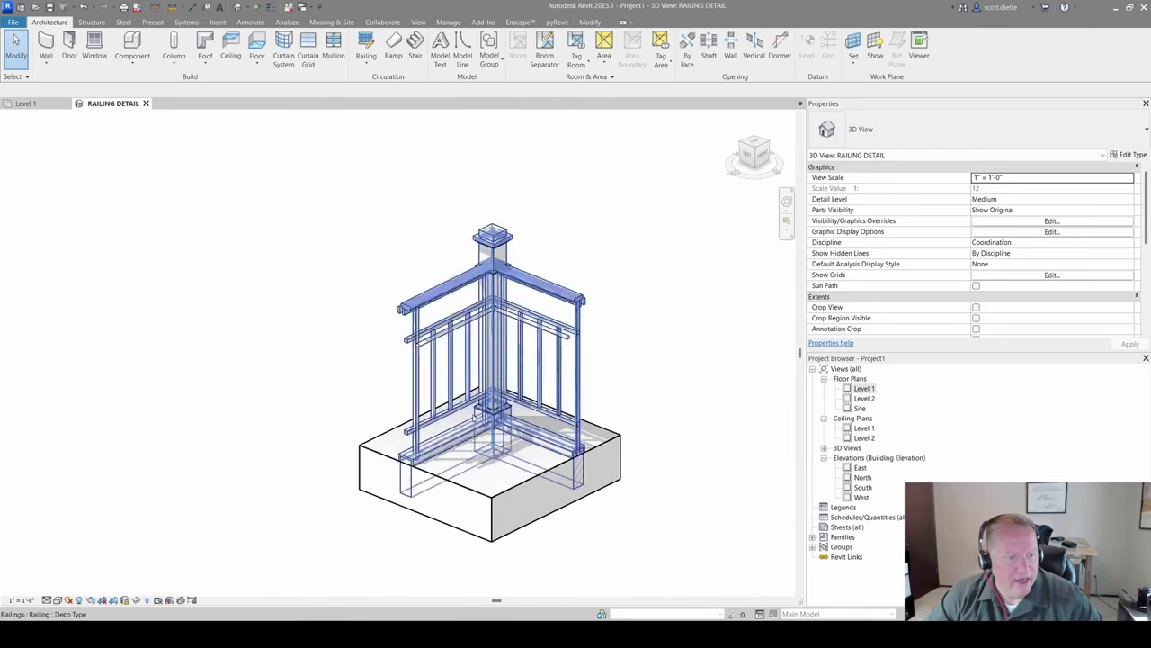
left_click(583, 483)
left_click(656, 385)
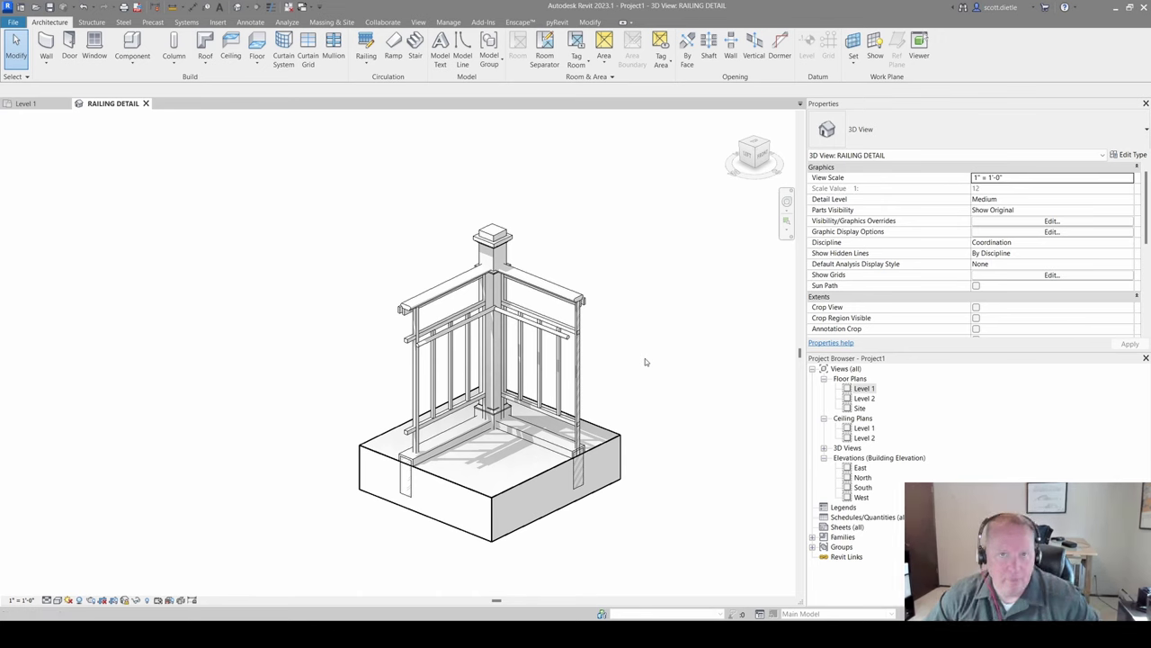
Step: Enable Temporary View Properties and switch the Section Boxes annotation category on in the view's visibility/graphic overrides
key("t")
key("v")
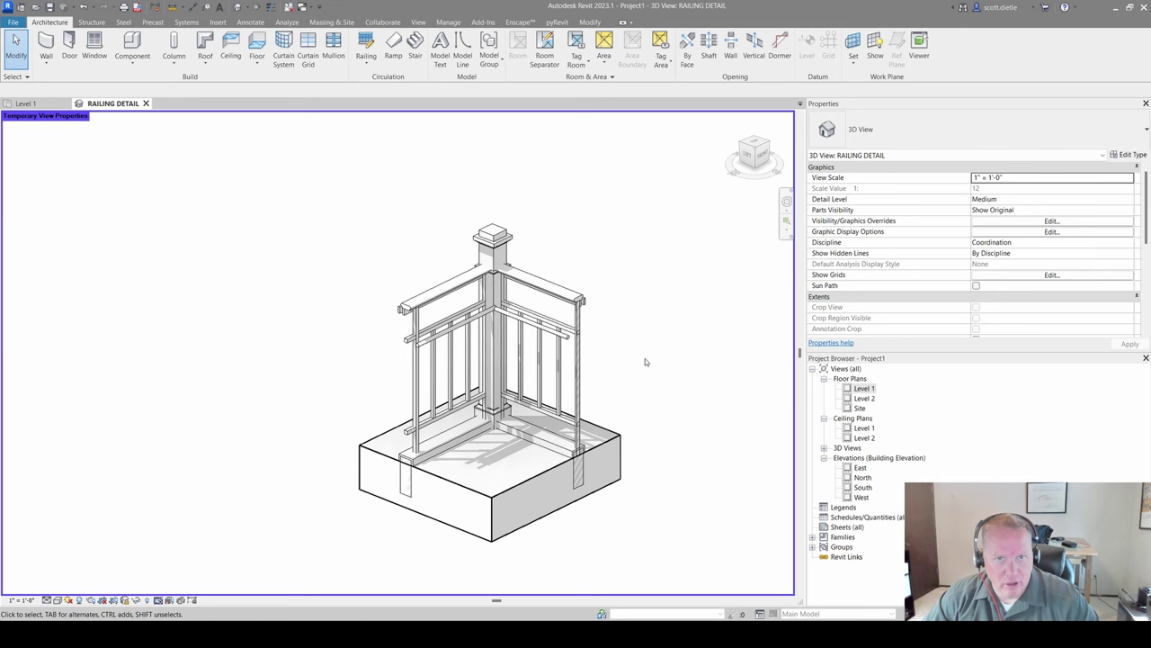
key("v")
key("g")
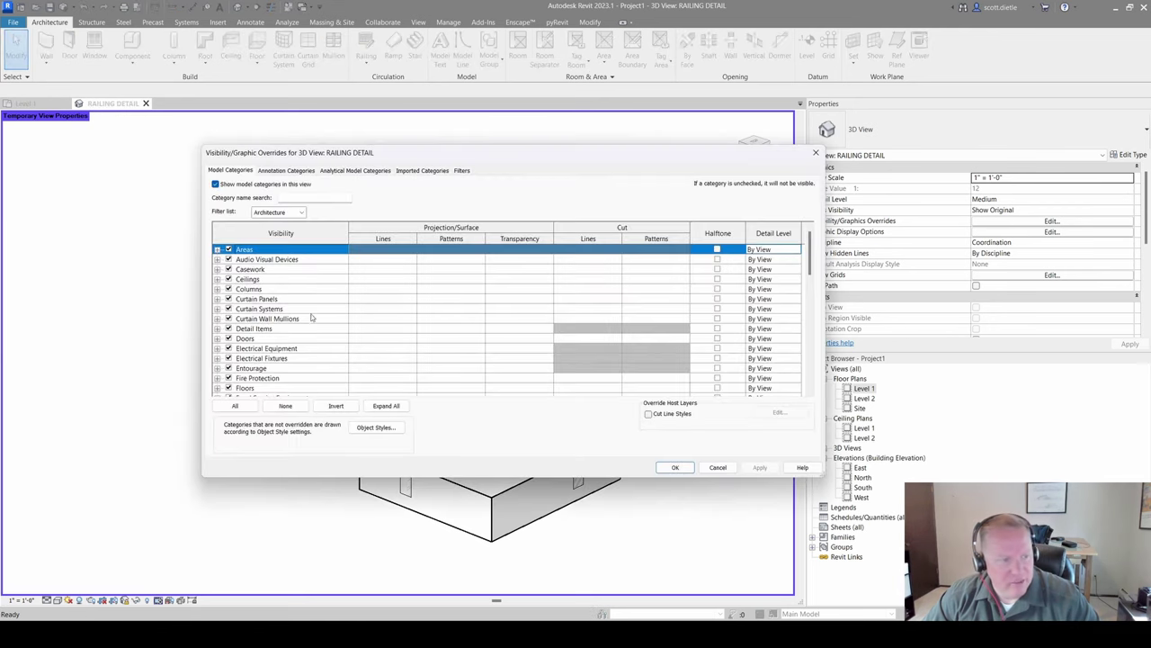
scroll(311, 318, "down", 9)
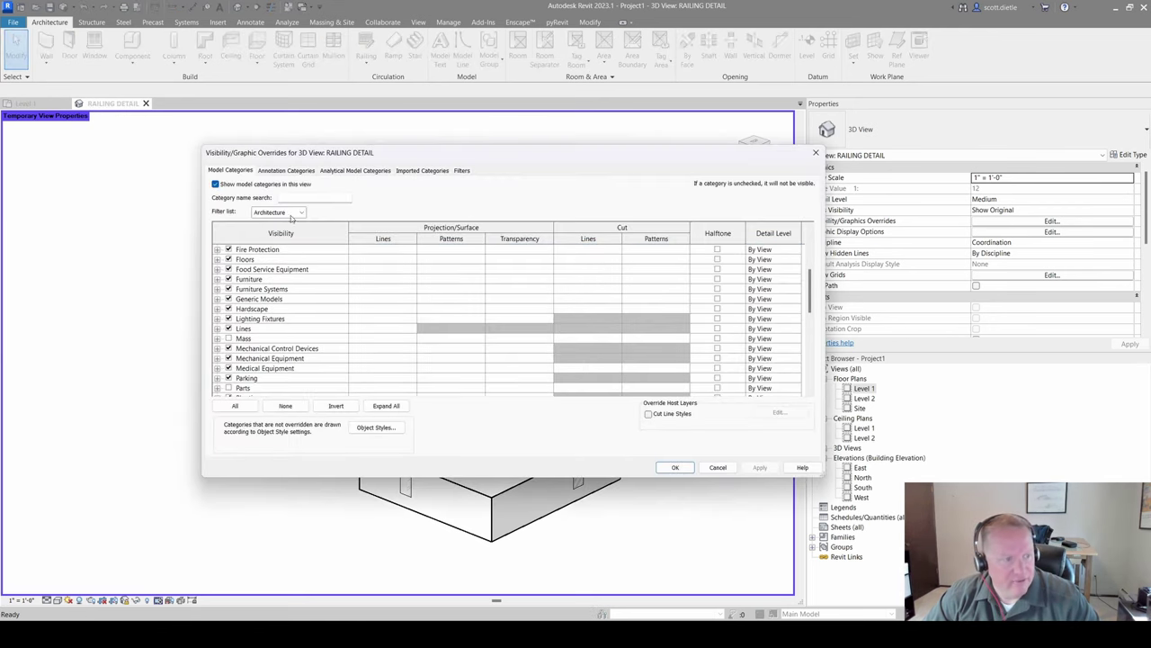
left_click(286, 170)
scroll(288, 323, "down", 10)
left_click(228, 333)
left_click(674, 467)
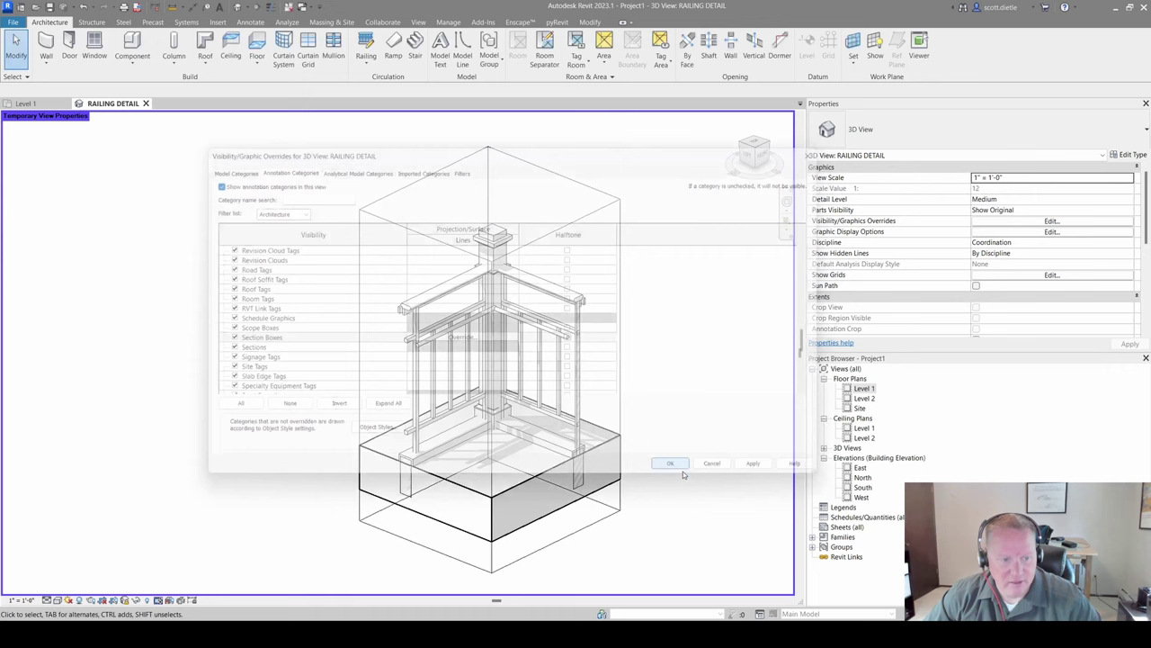
Step: Pull the section box's two rear faces in closer to the railing and leave the temporary view properties mode
left_click(619, 272)
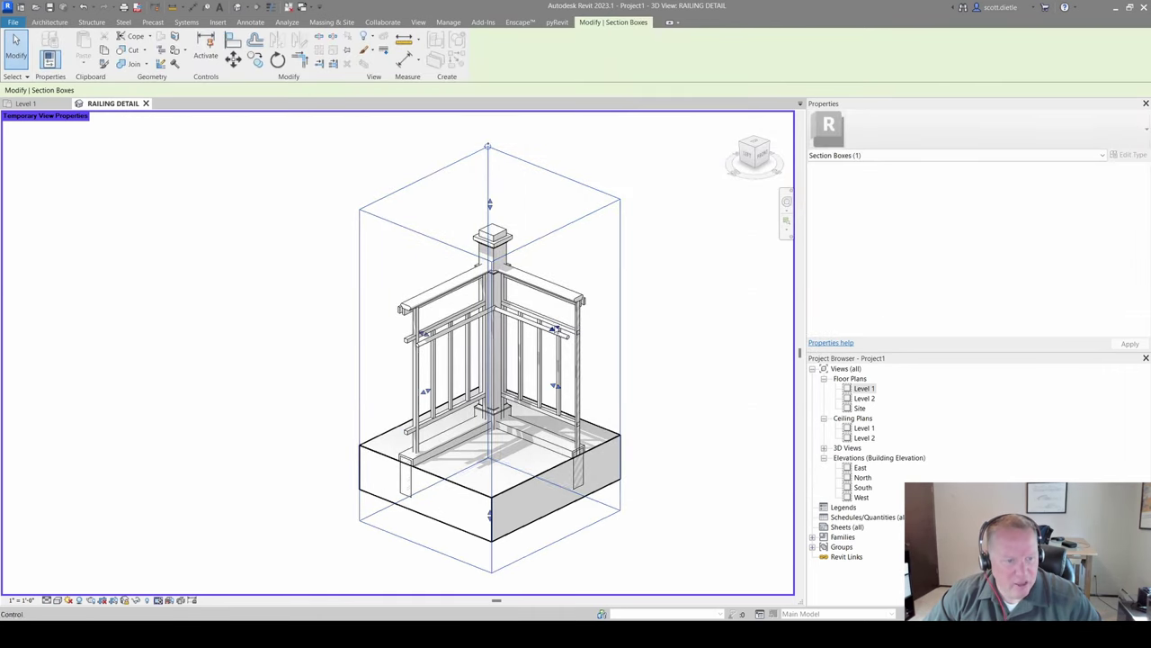
left_click_drag(531, 481, 503, 466)
left_click_drag(411, 341, 442, 359)
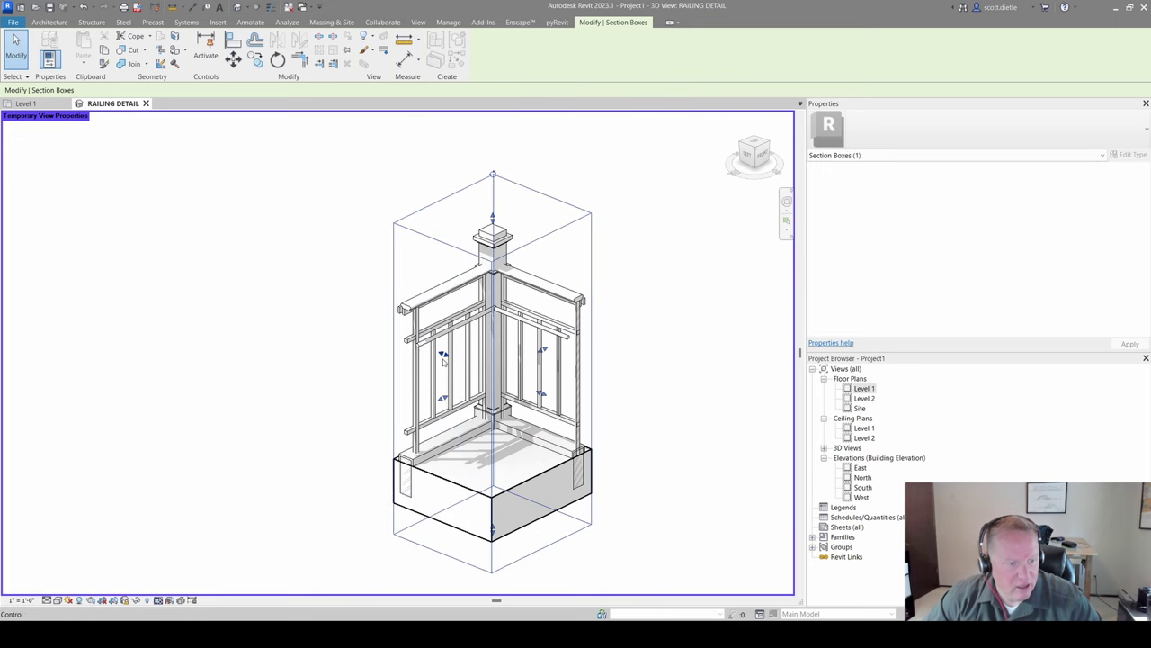
left_click(735, 403)
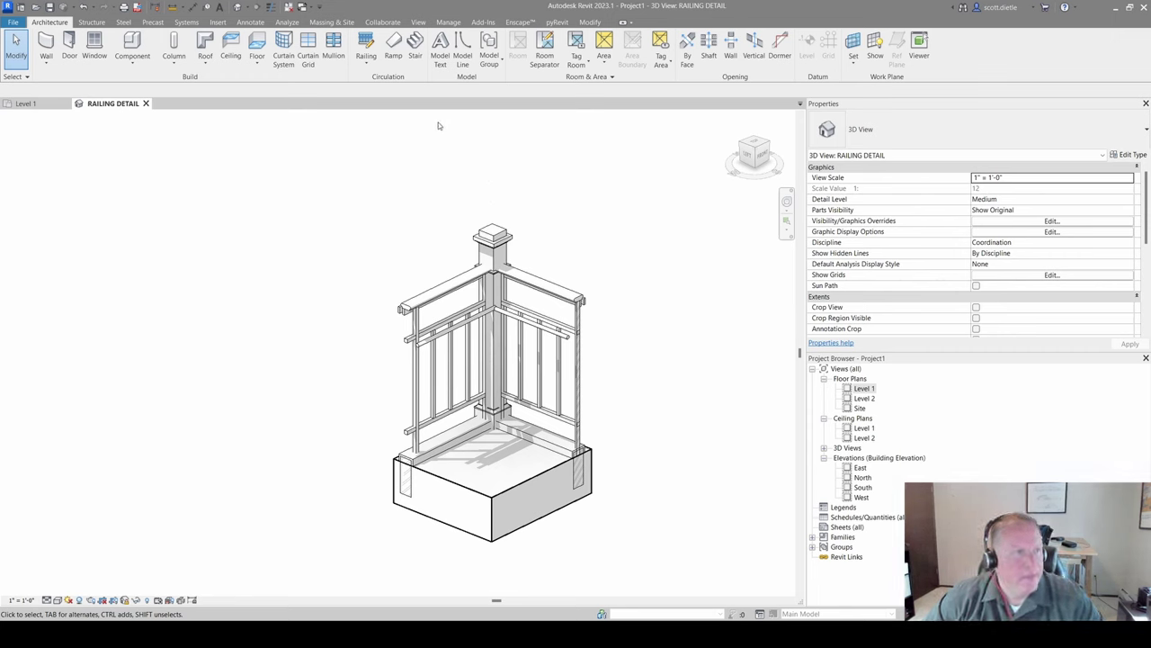
left_click(193, 6)
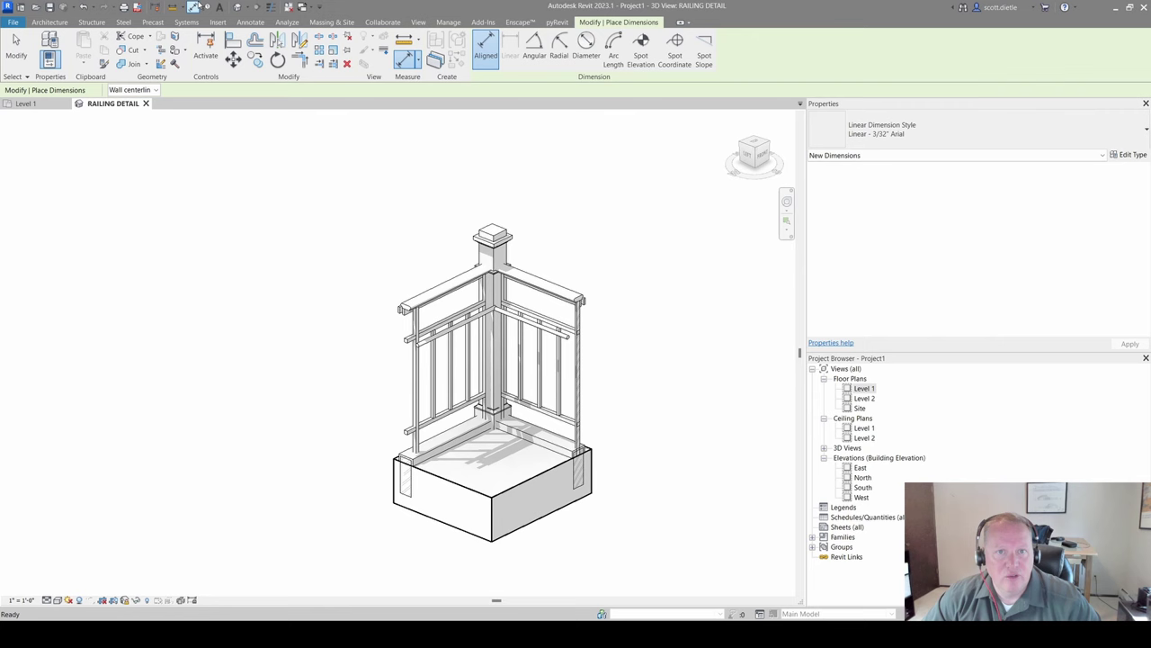
key("Escape")
key("Escape")
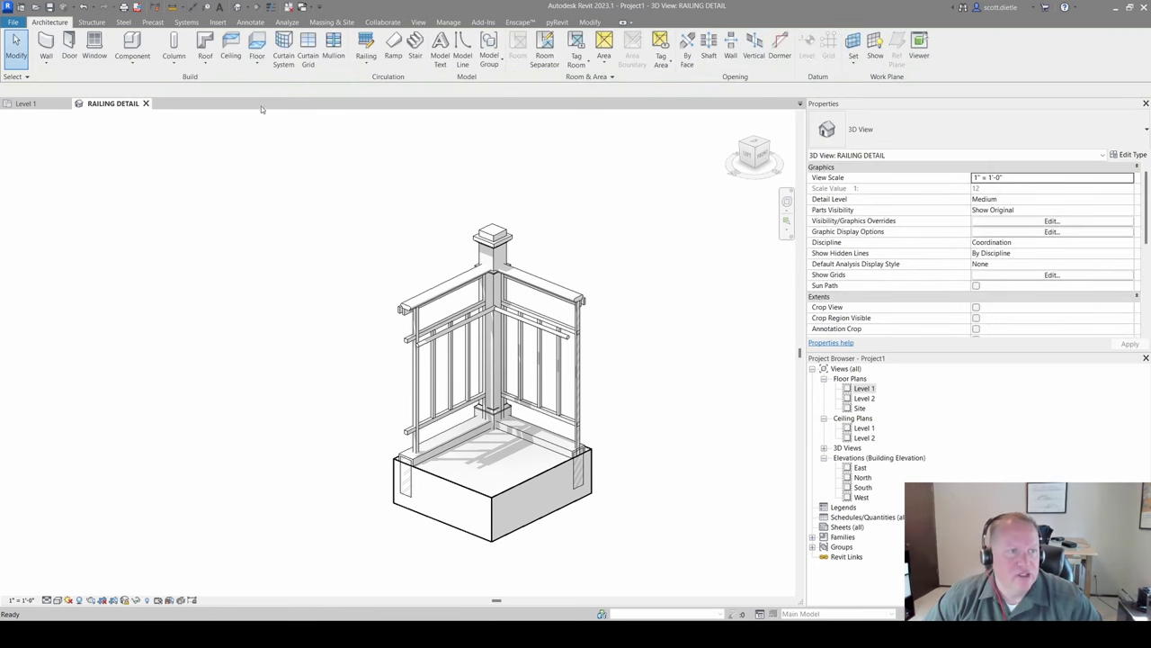
Step: Place a text note reading TOP RAIL with a curved leader pointing at the railing's right-hand top rail
left_click(254, 22)
key("t")
key("x")
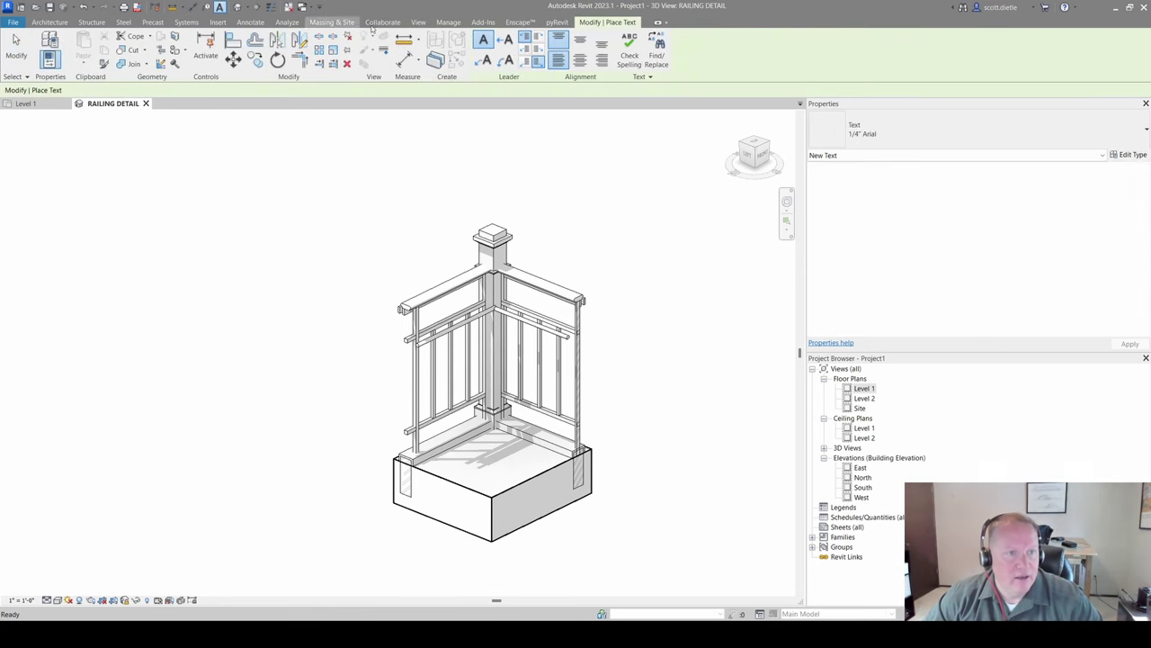
left_click(506, 59)
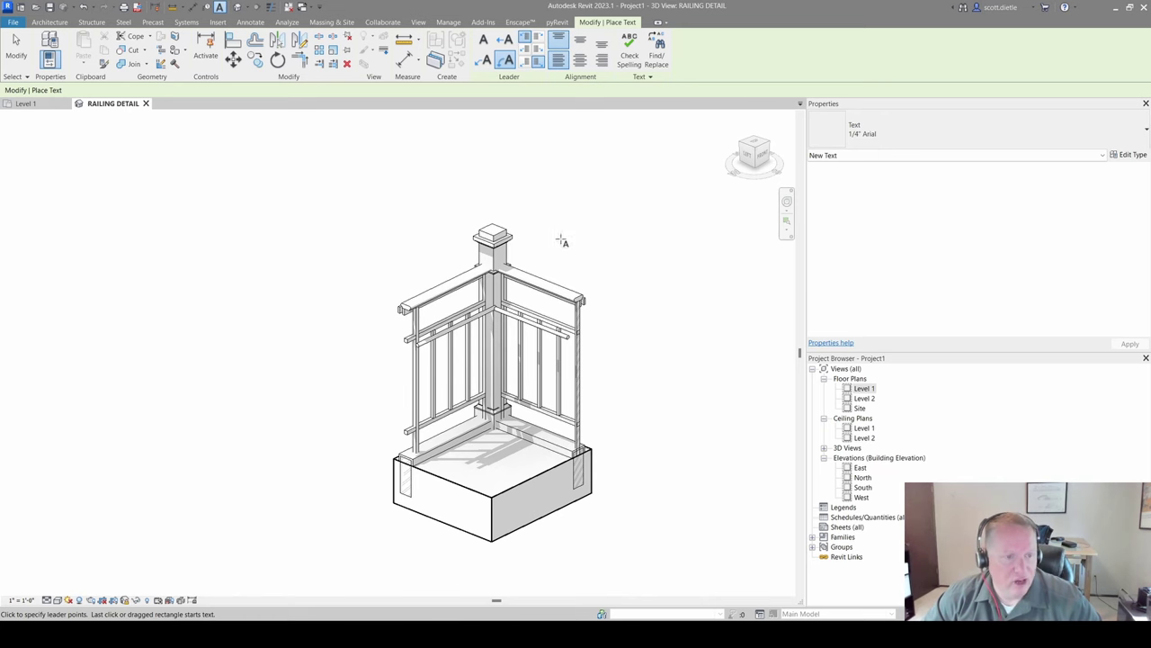
left_click(541, 283)
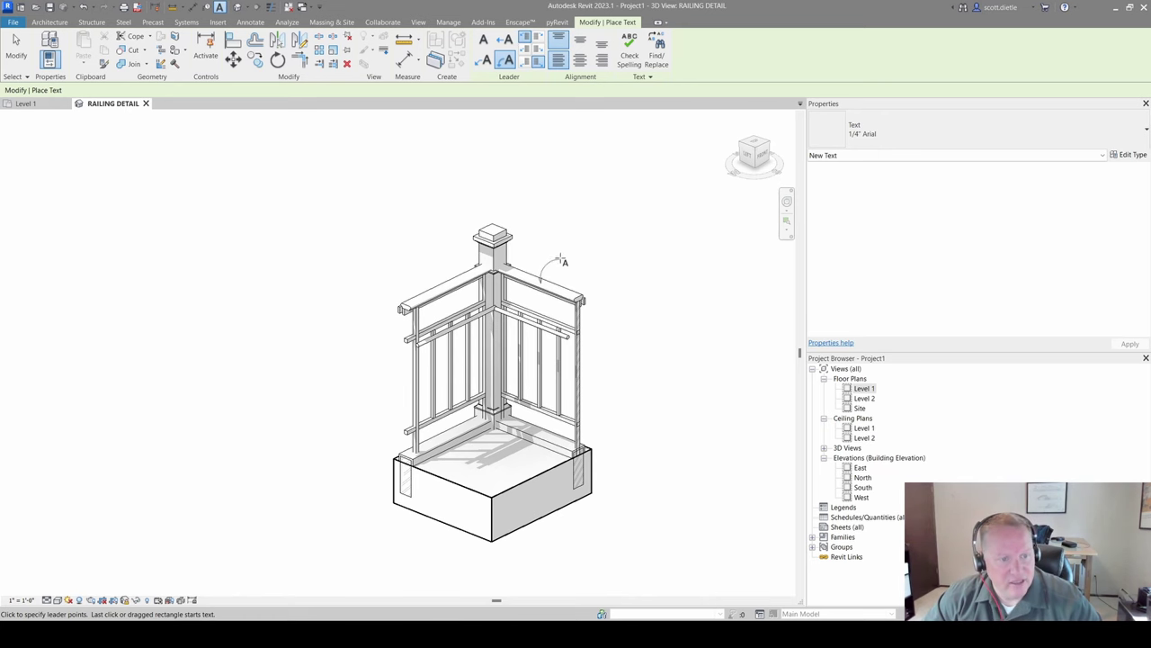
left_click(592, 238)
type("TOP RAIL")
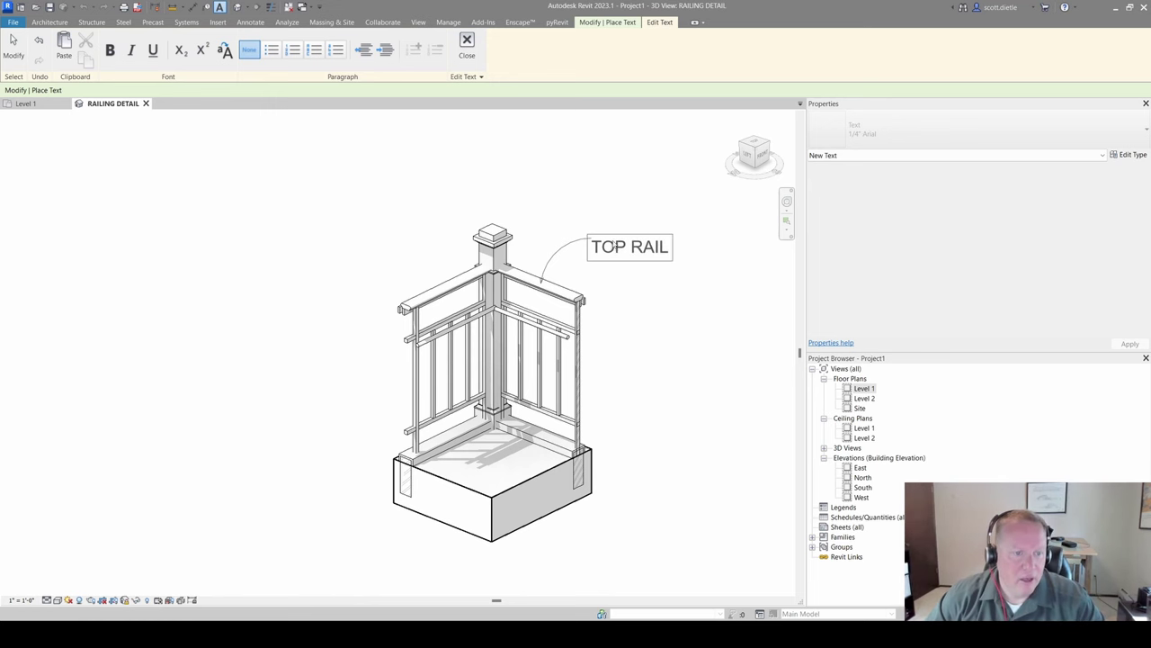
key("Escape")
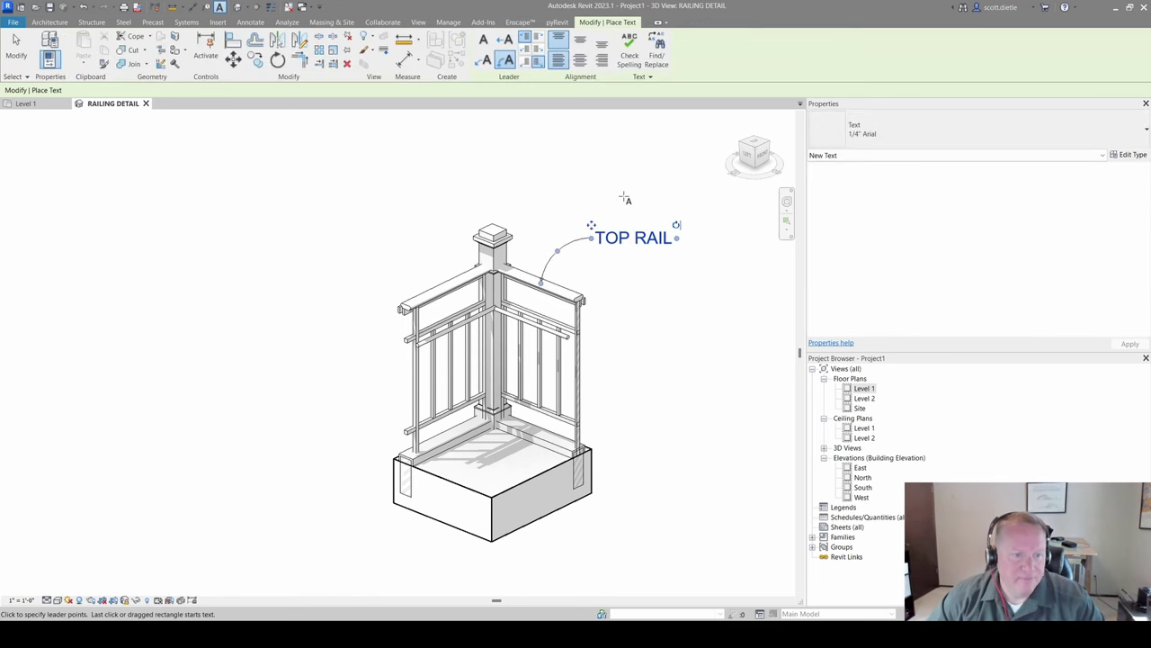
key("Escape")
Step: Change the TOP RAIL note to the 3/32" Arial text type and widen its text box
left_click(630, 237)
left_click(997, 154)
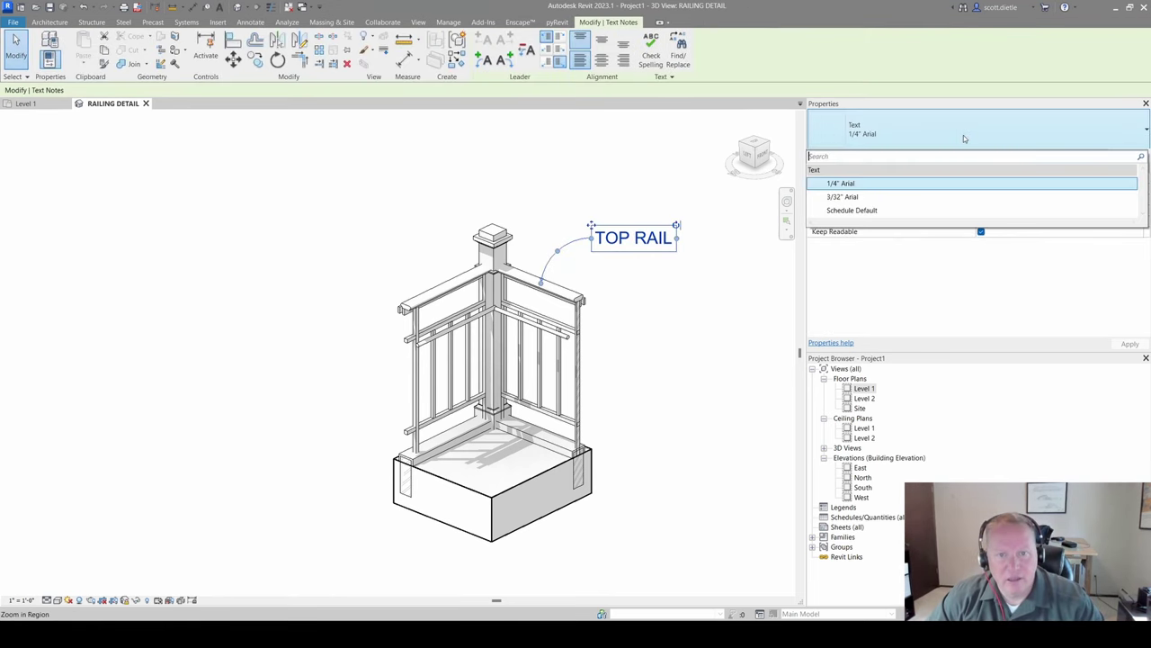
left_click(953, 195)
key("Escape")
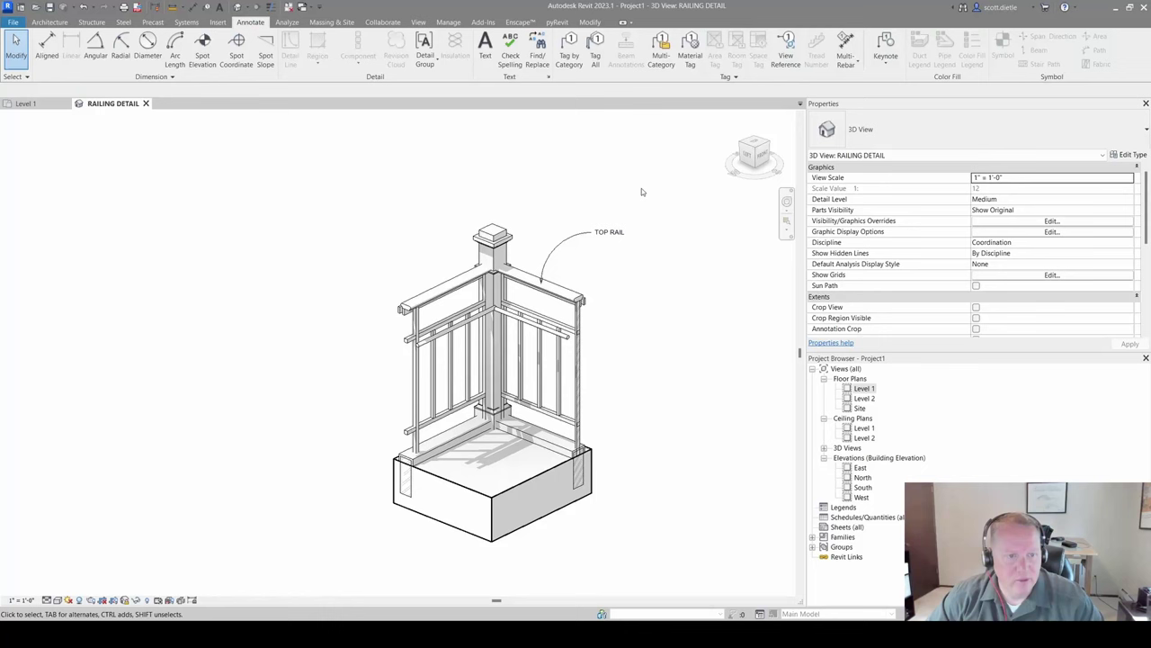
right_click(625, 232)
key("Escape")
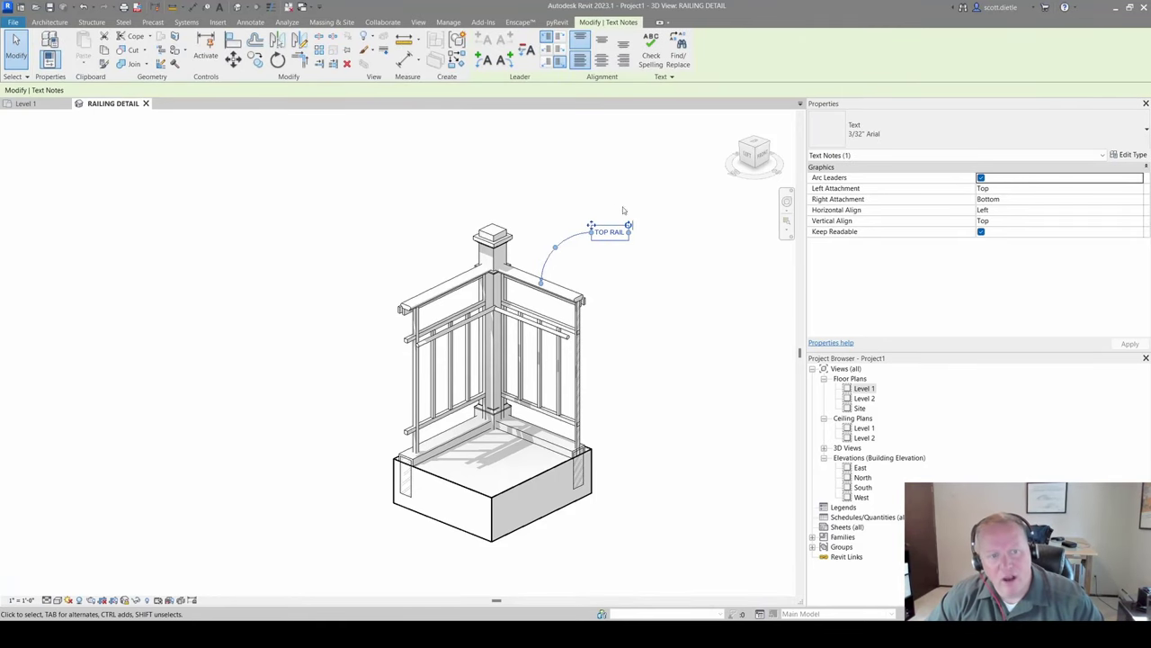
left_click_drag(629, 232, 649, 232)
left_click(642, 191)
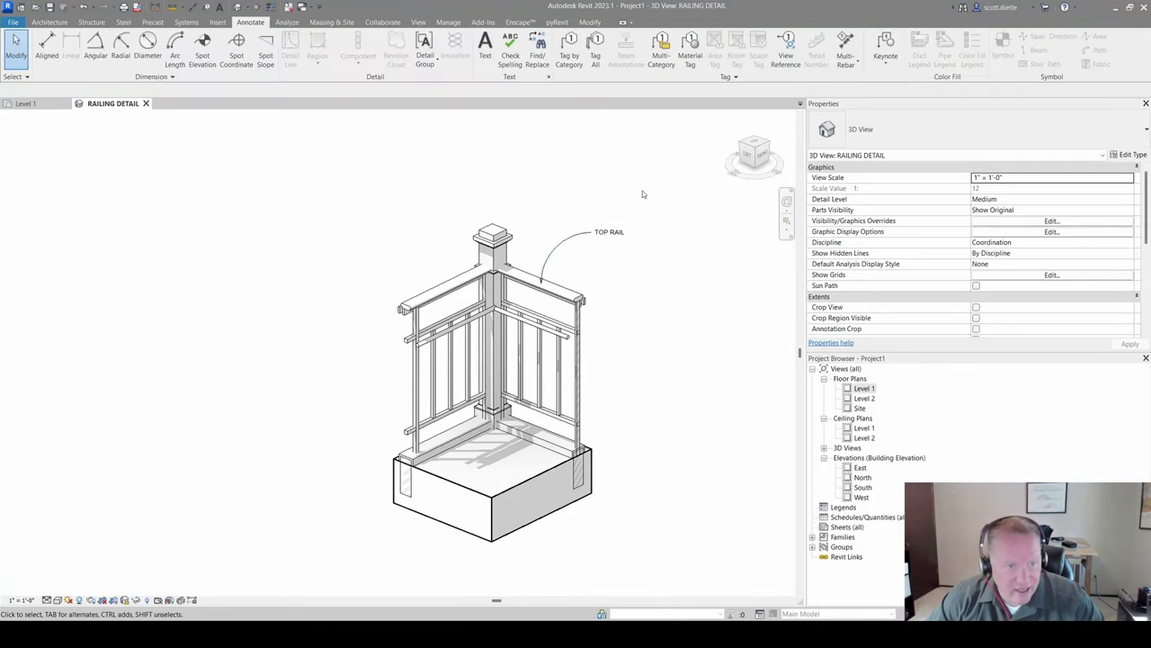
Step: Set the 3/32" Arial text type's leader arrowhead to Arrow Filled 15 Degree
left_click(617, 235)
left_click(1131, 155)
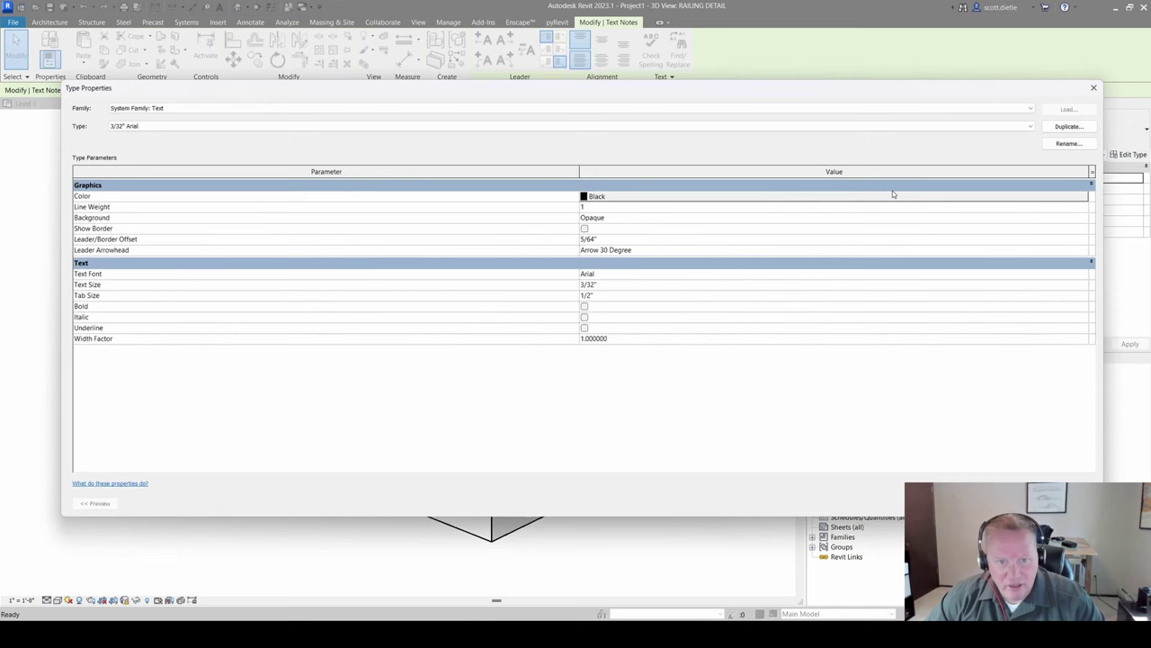
left_click(724, 248)
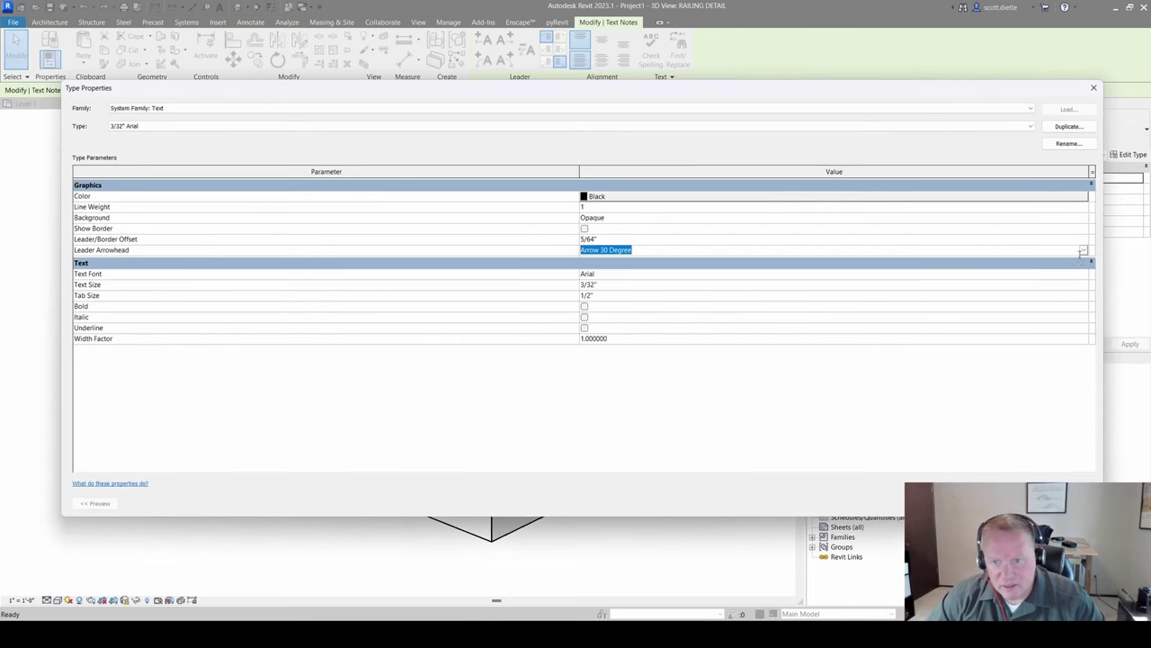
left_click(1083, 251)
left_click(614, 279)
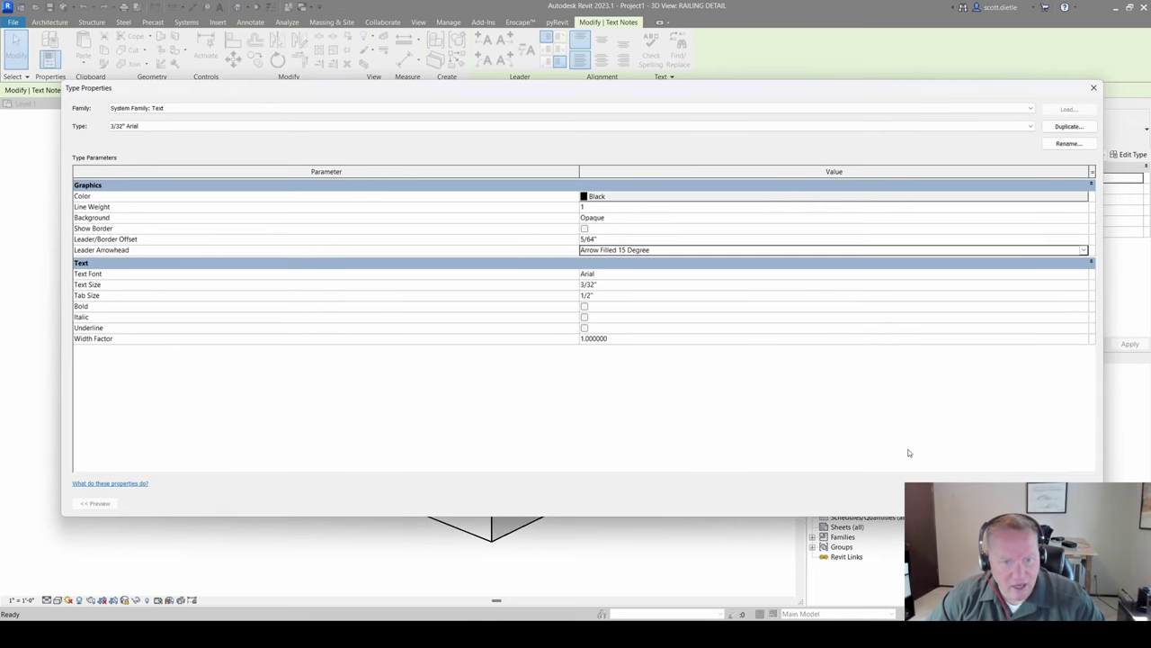
left_click(919, 503)
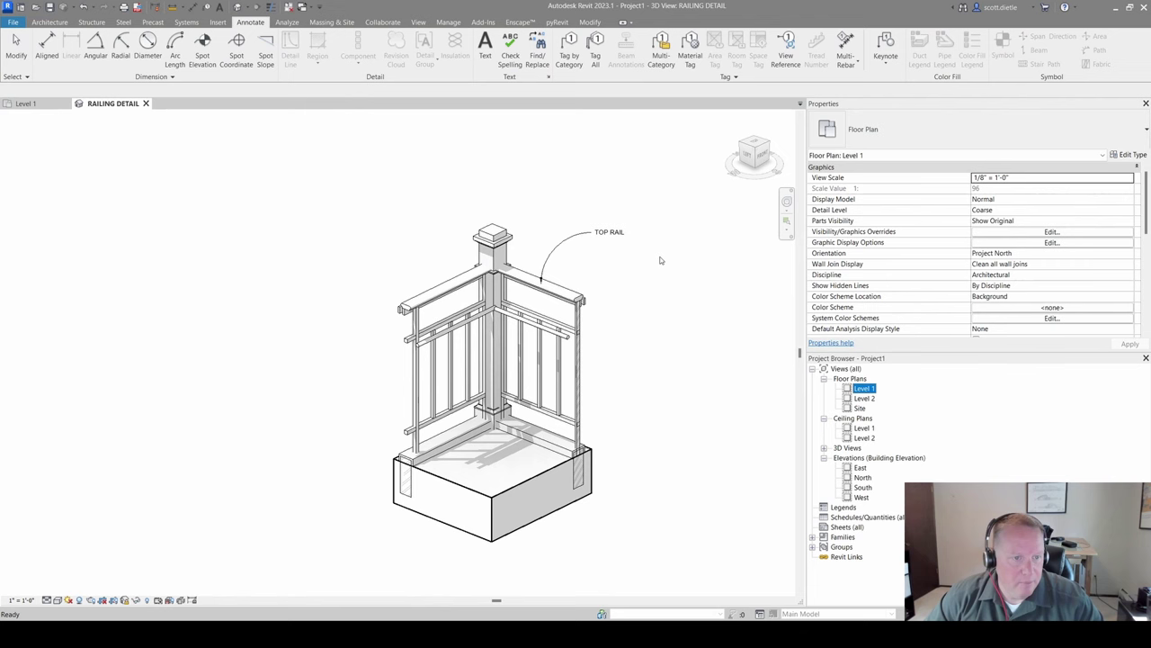
Step: Move the TOP RAIL note down slightly, closer to the top rail, so its leader arc becomes flatter
left_click(609, 232)
scroll(611, 236, "up", 2)
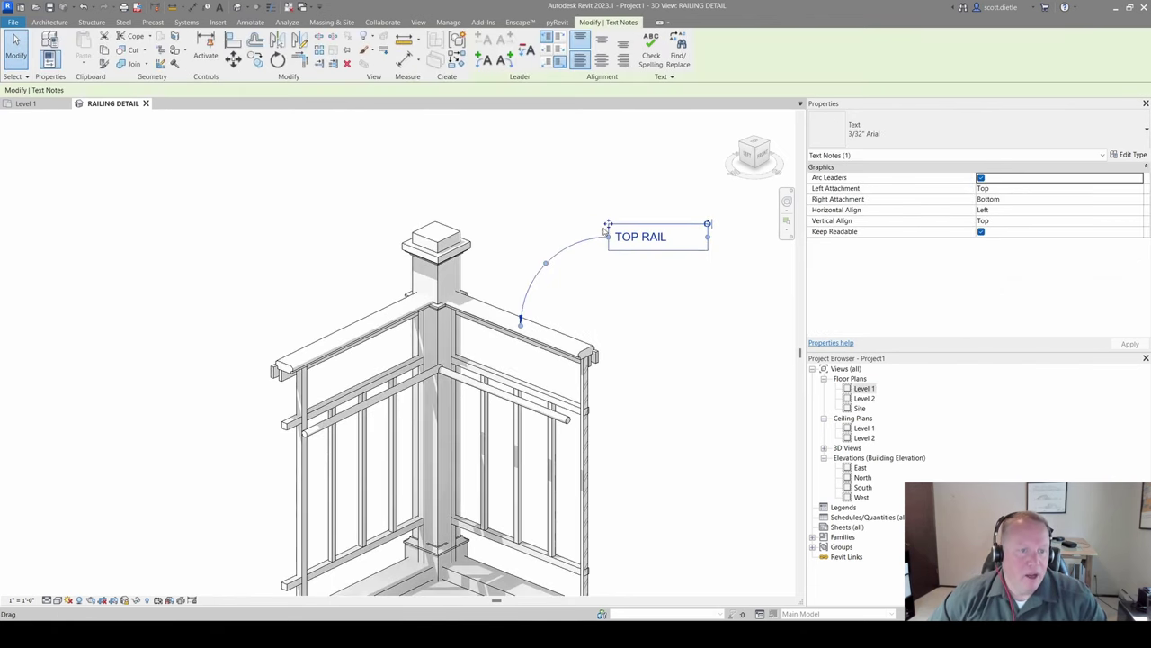
left_click_drag(612, 237, 619, 268, "ctrl")
key("Escape")
key("Escape")
scroll(589, 275, "down", 3)
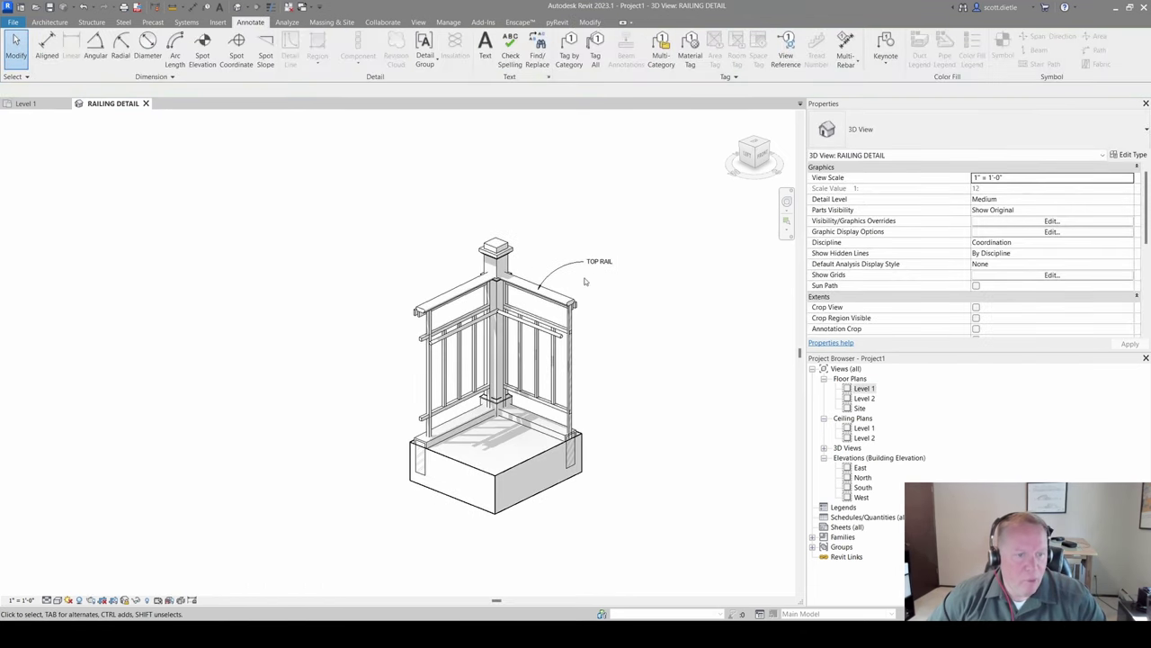
scroll(589, 274, "up", 1)
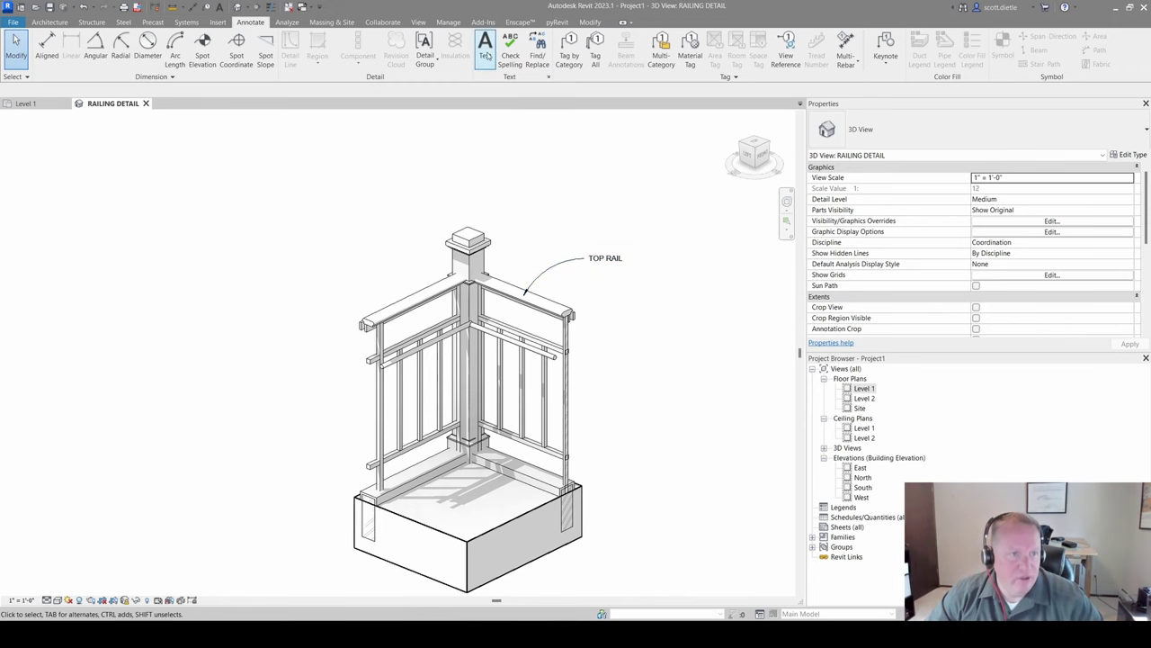
Step: Place a HANDRAIL text note matching the TOP RAIL note, with a curved leader to the right-hand handrail, aligned below TOP RAIL
left_click(485, 49)
key("Escape")
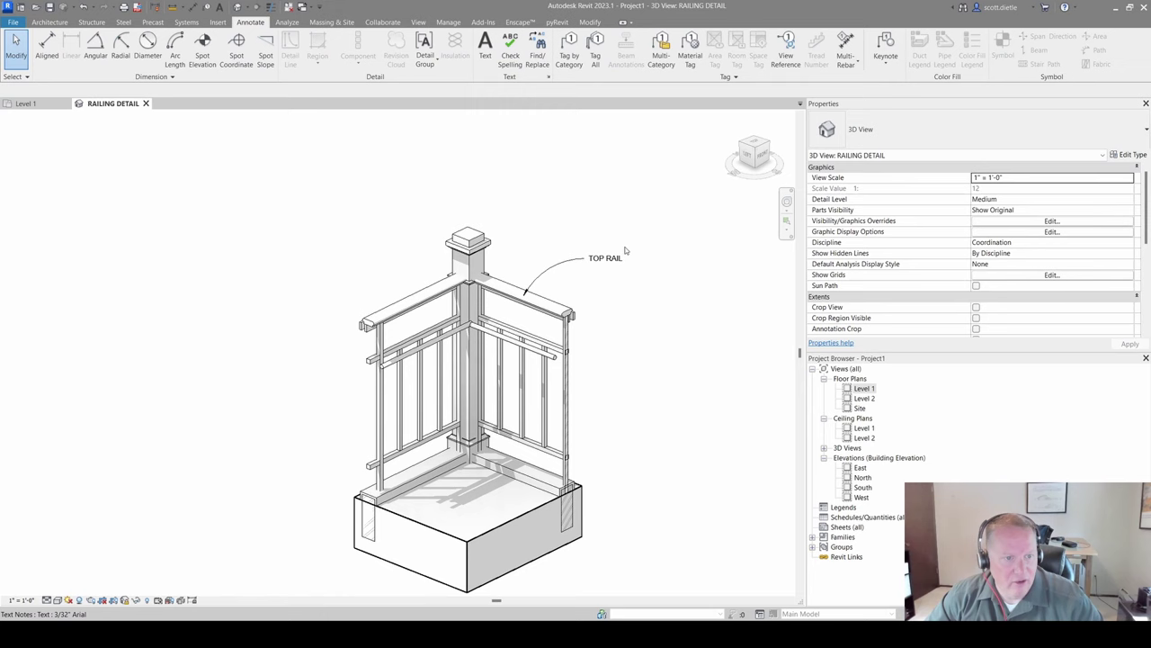
right_click(609, 260)
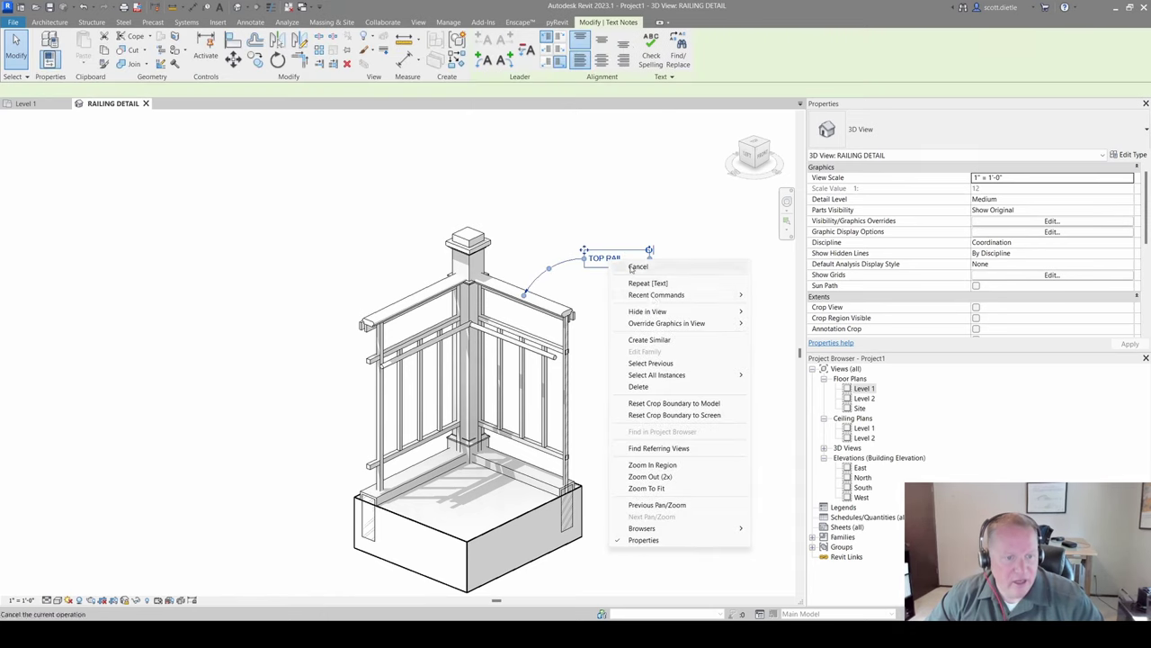
left_click(656, 339)
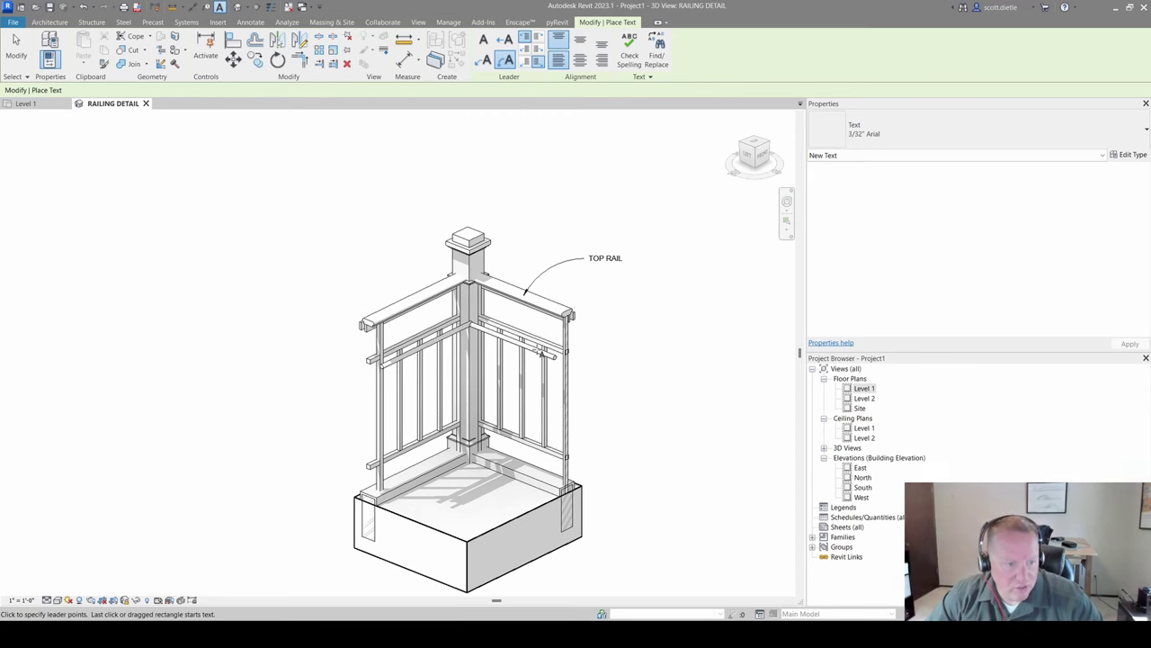
left_click(542, 354)
left_click(593, 329)
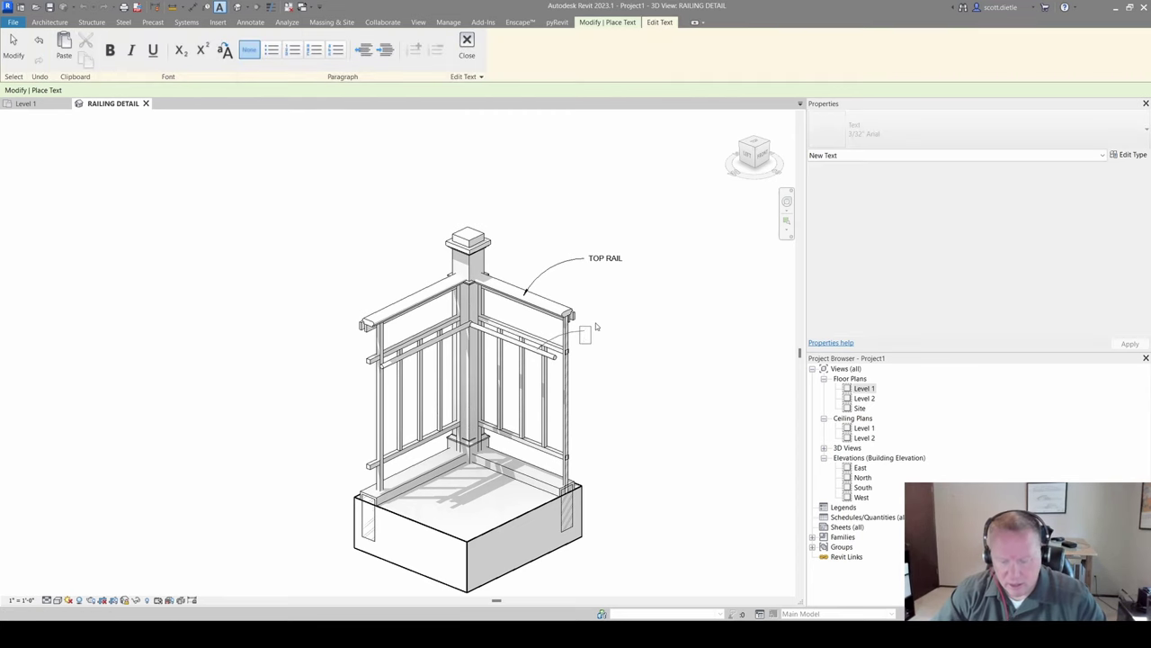
type("HANDRAIL")
left_click(670, 286)
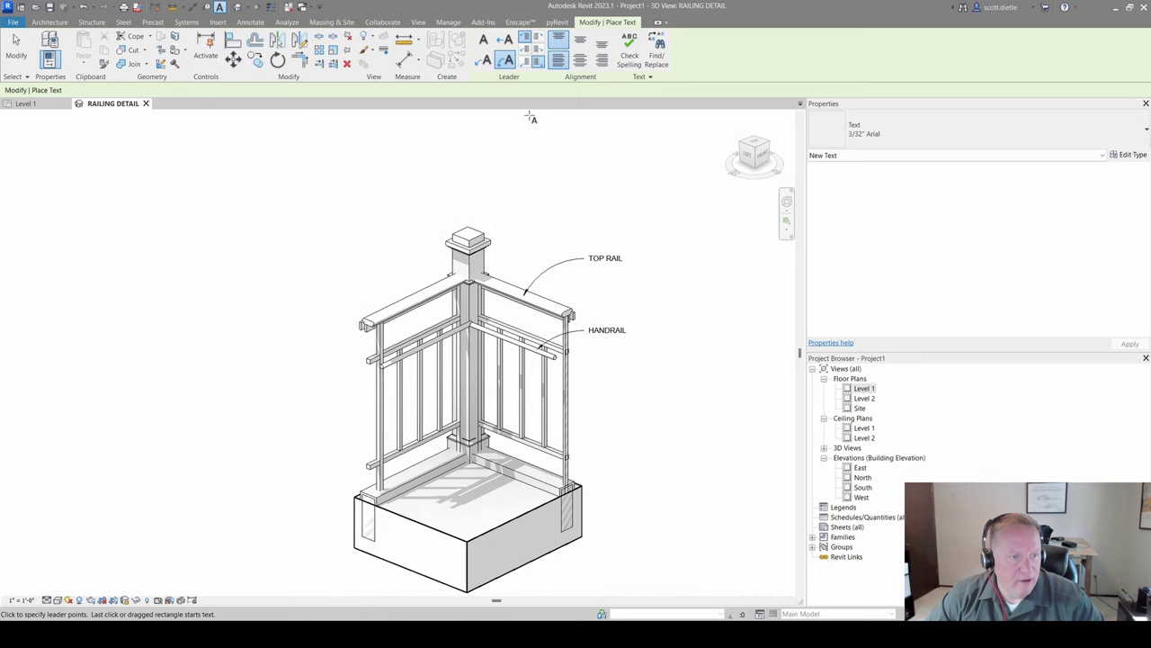
Step: Place a BALUSTER POST text note with a curved leader pointing at the corner post's cap, aligned above the TOP RAIL note
left_click(476, 230)
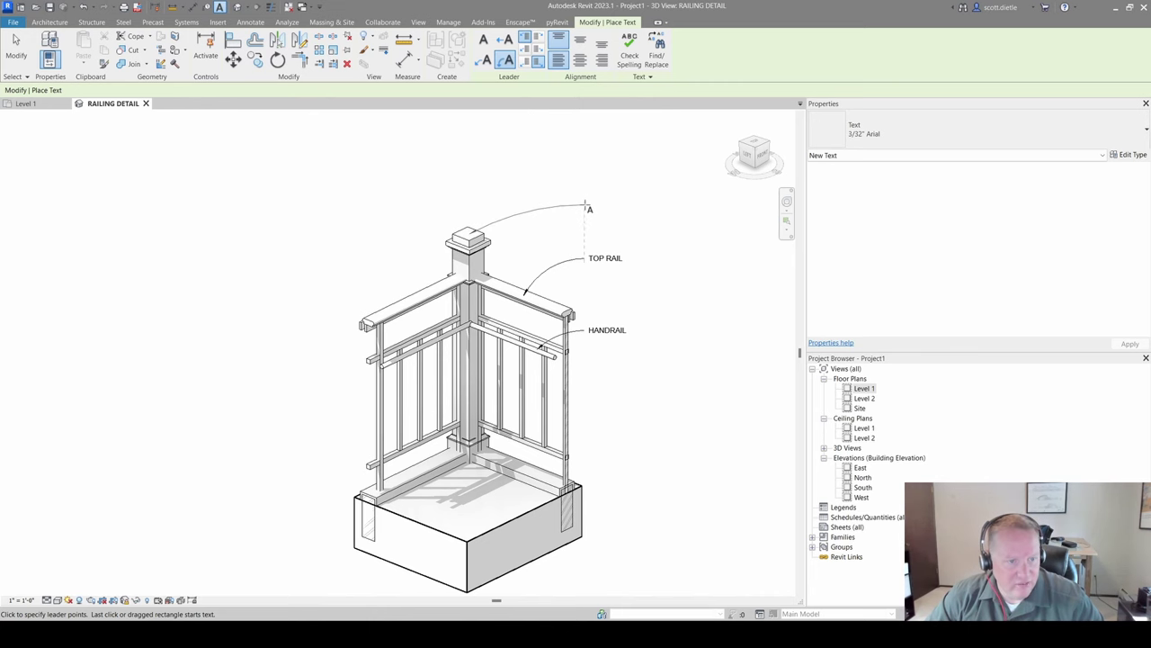
left_click(581, 207)
type("BALUSTER")
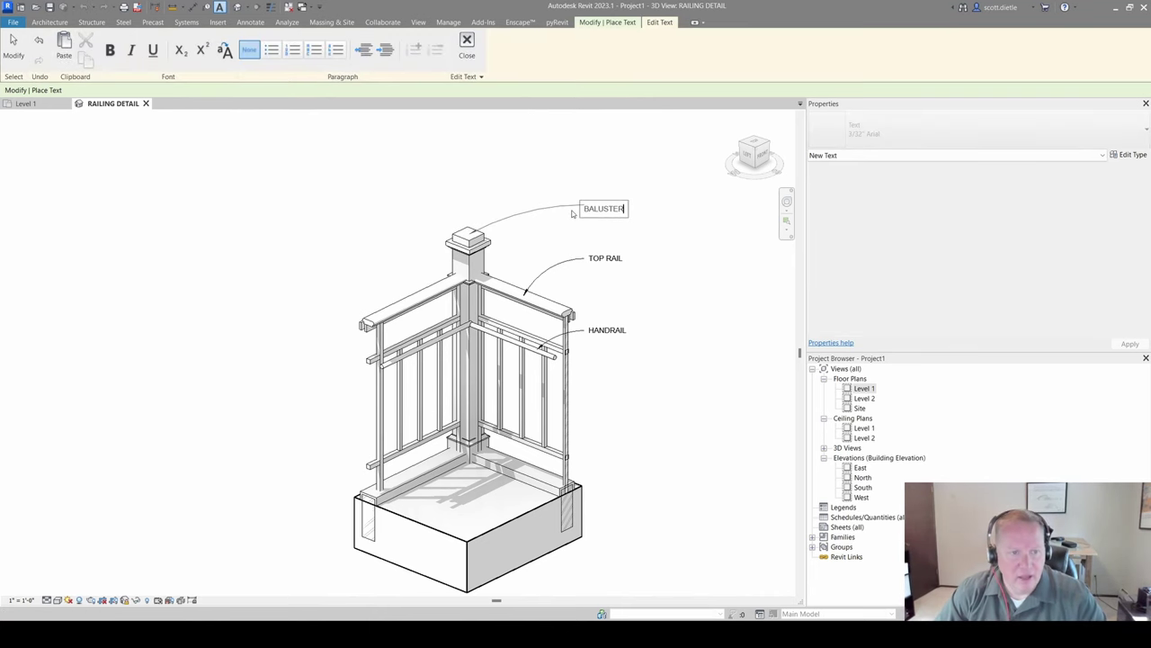
type(" POST")
left_click(564, 190)
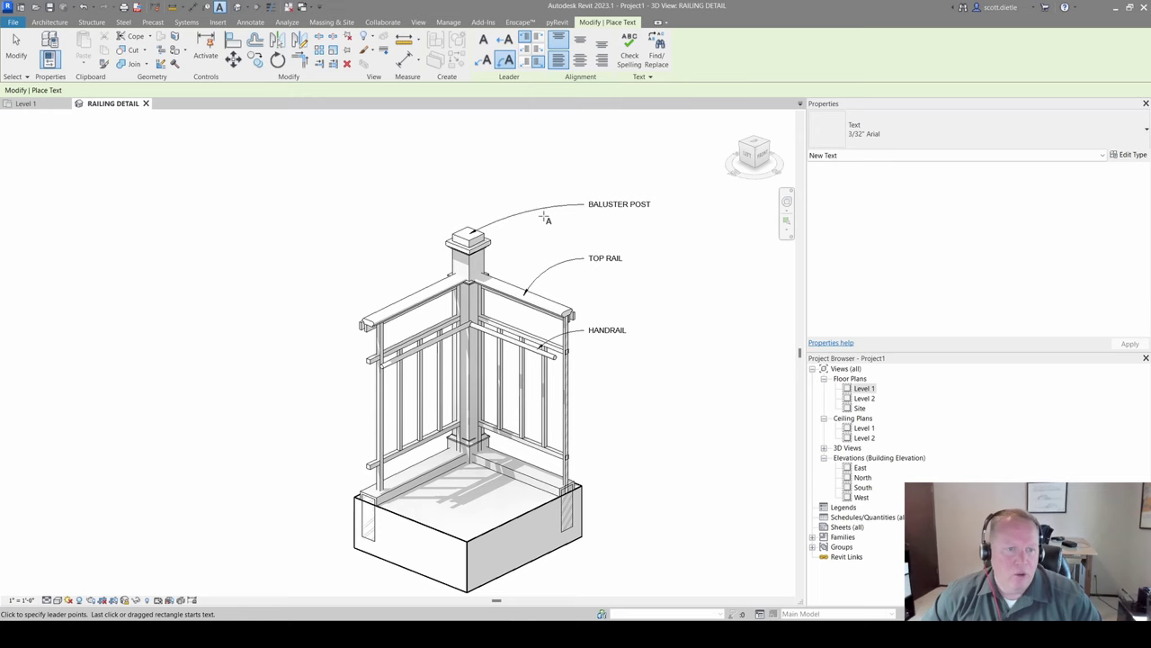
Step: Add the prefix WD. to the start of the BALUSTER POST note
key("Escape")
key("Escape")
double_click(619, 204)
left_click(644, 211)
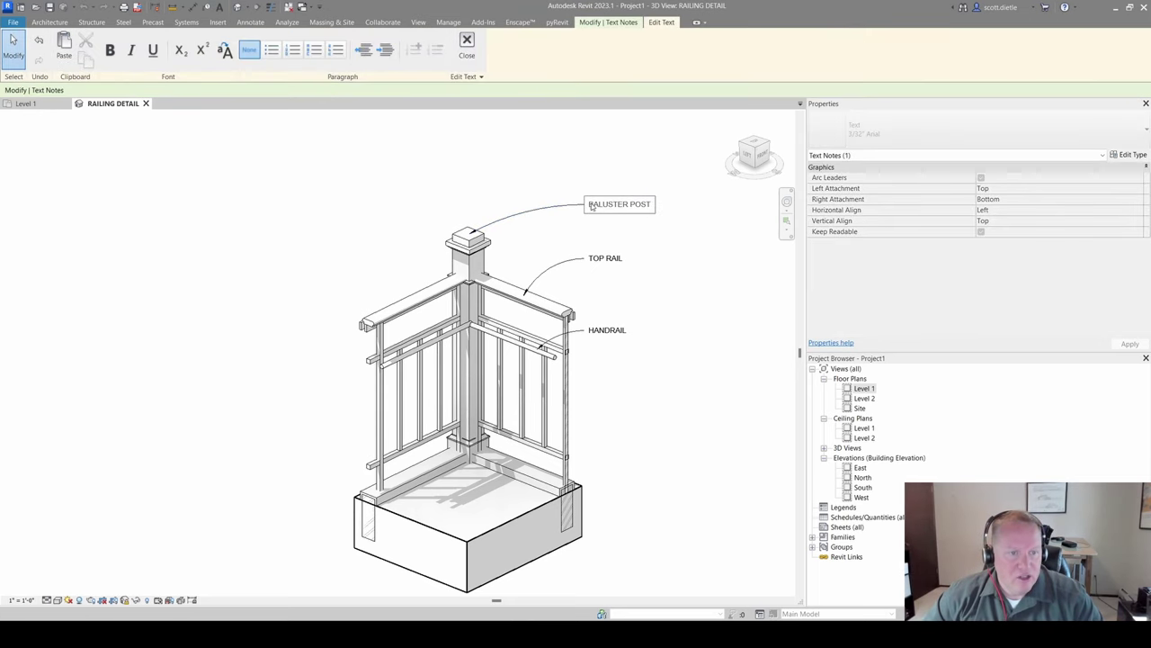
type("2D")
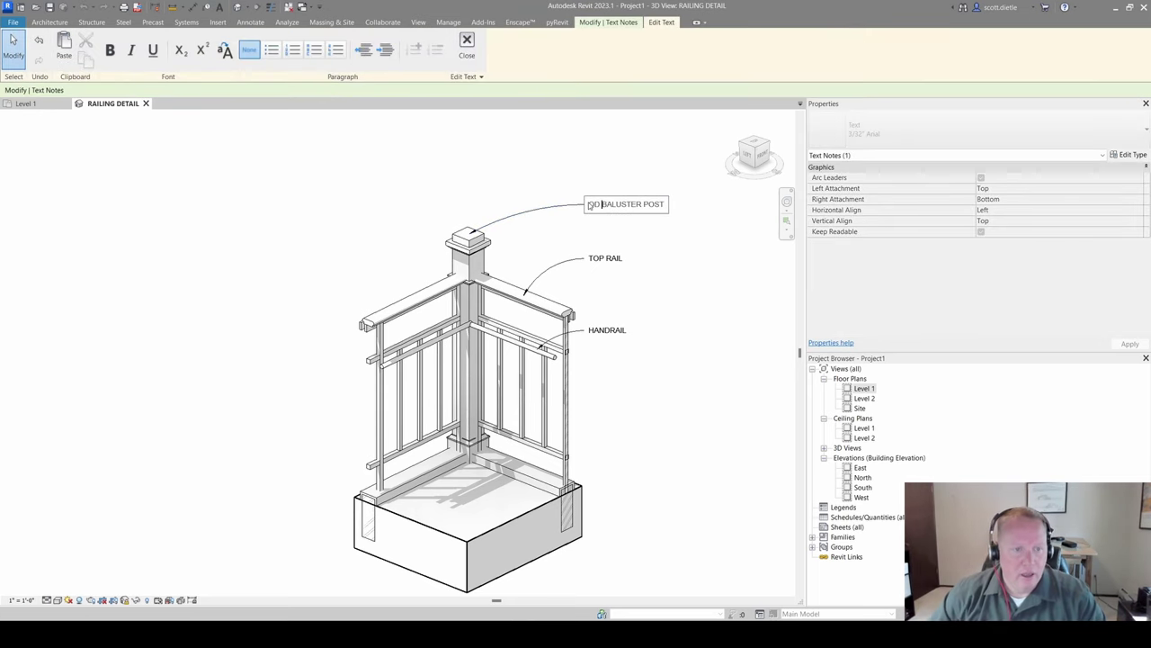
key("BackSpace")
key("BackSpace")
key("BackSpace")
type("N/D ")
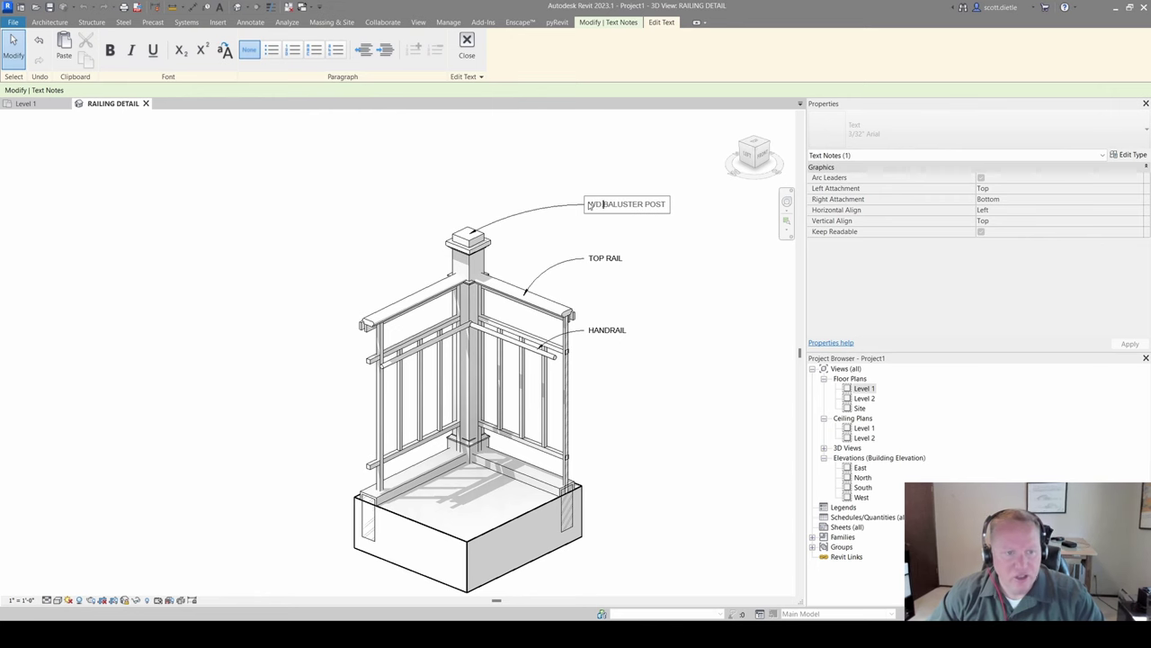
type(".")
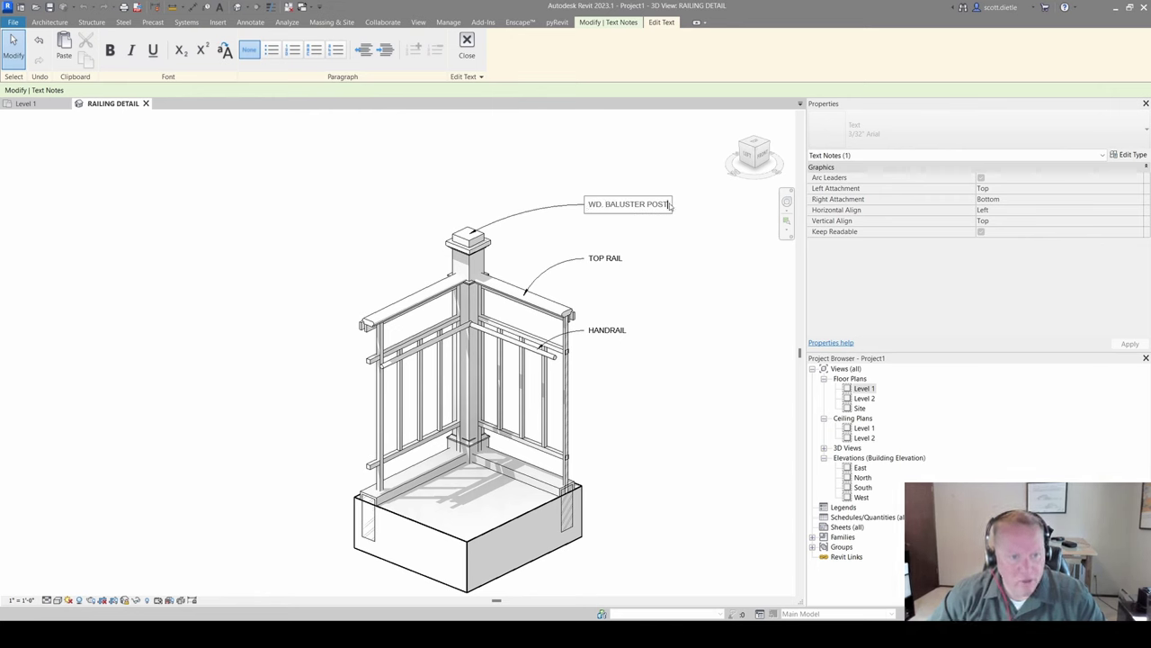
Step: Extend the baluster post note to read WD. BALUSTER POST, 42"H, ORNATE TOP CAP, CENTER ON STAIR CORNERS
type(" 36\"")
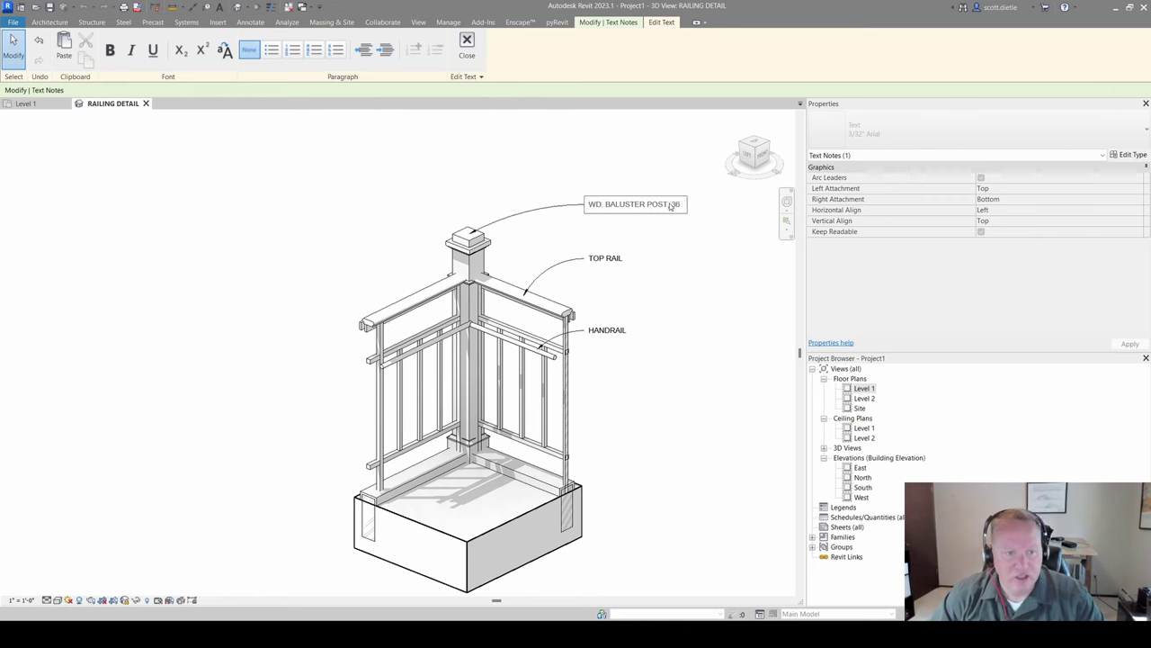
key("BackSpace")
key("BackSpace")
key("BackSpace")
type("4\"")
type("2\"H, OR")
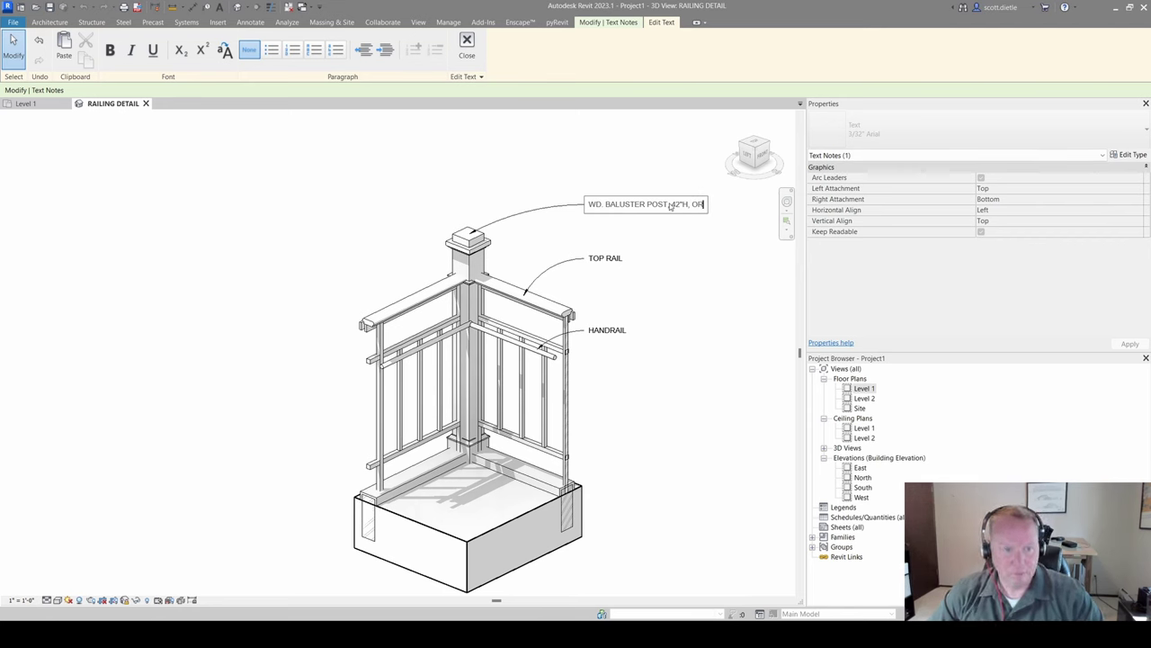
type("NATE")
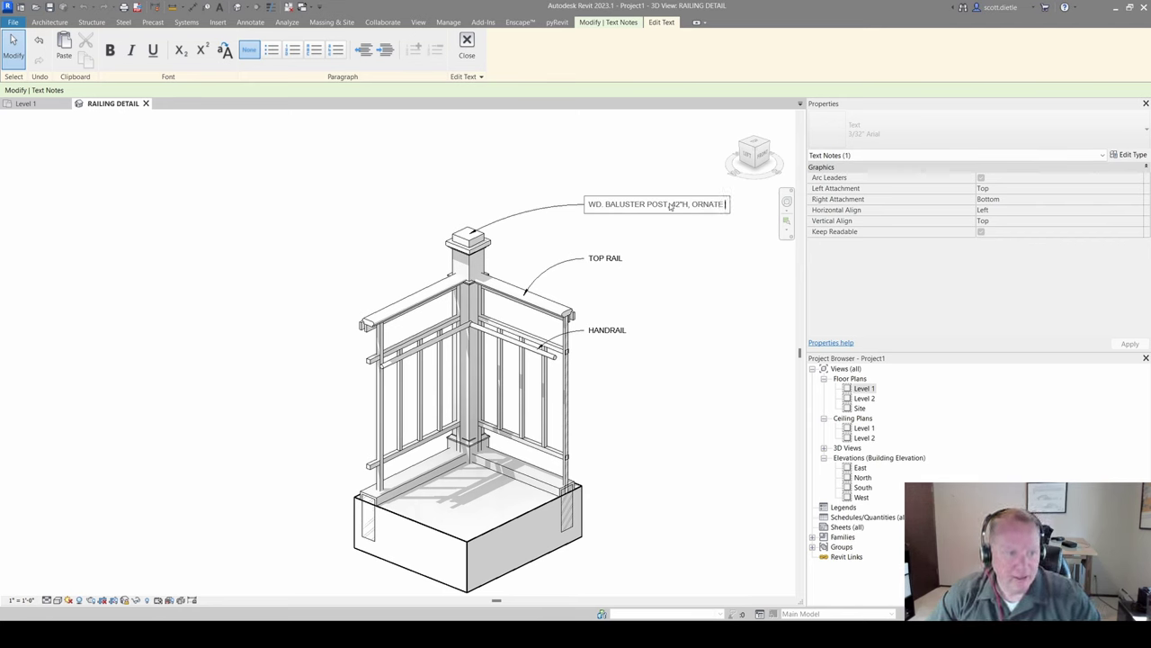
type("TOP CAP, CENTER ON STAIR CORNERS")
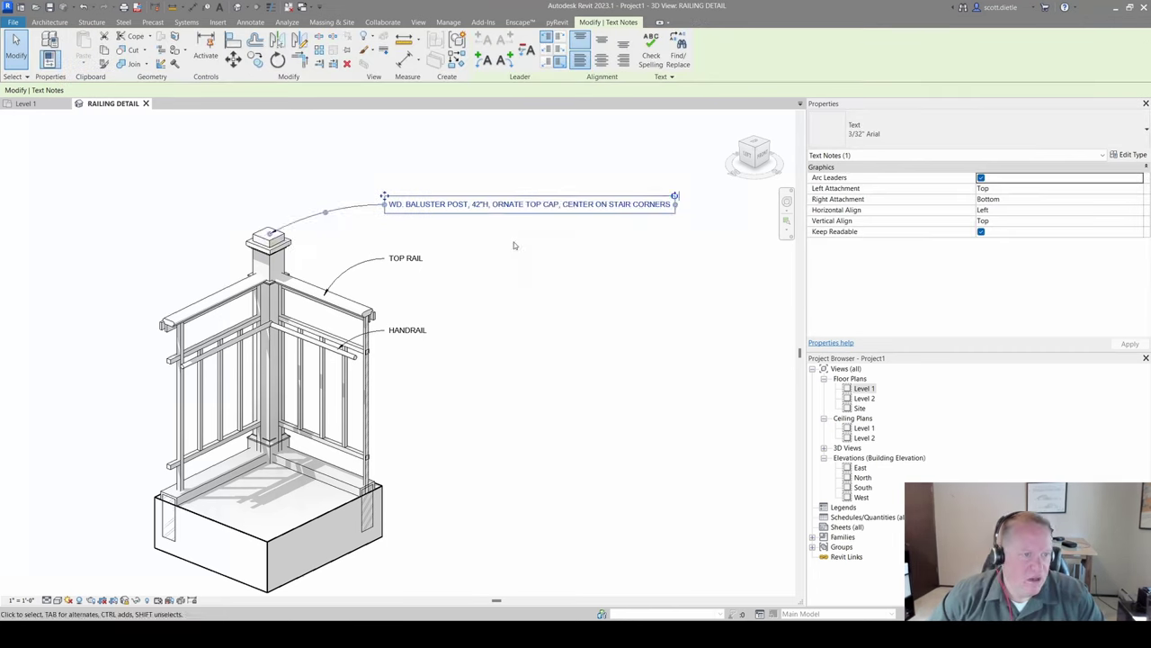
Step: Narrow the baluster post note's text box so its text wraps onto three lines
left_click_drag(644, 182, 559, 186)
key("Escape")
middle_click_drag(557, 237, 656, 246)
left_click(551, 237)
left_click(551, 242)
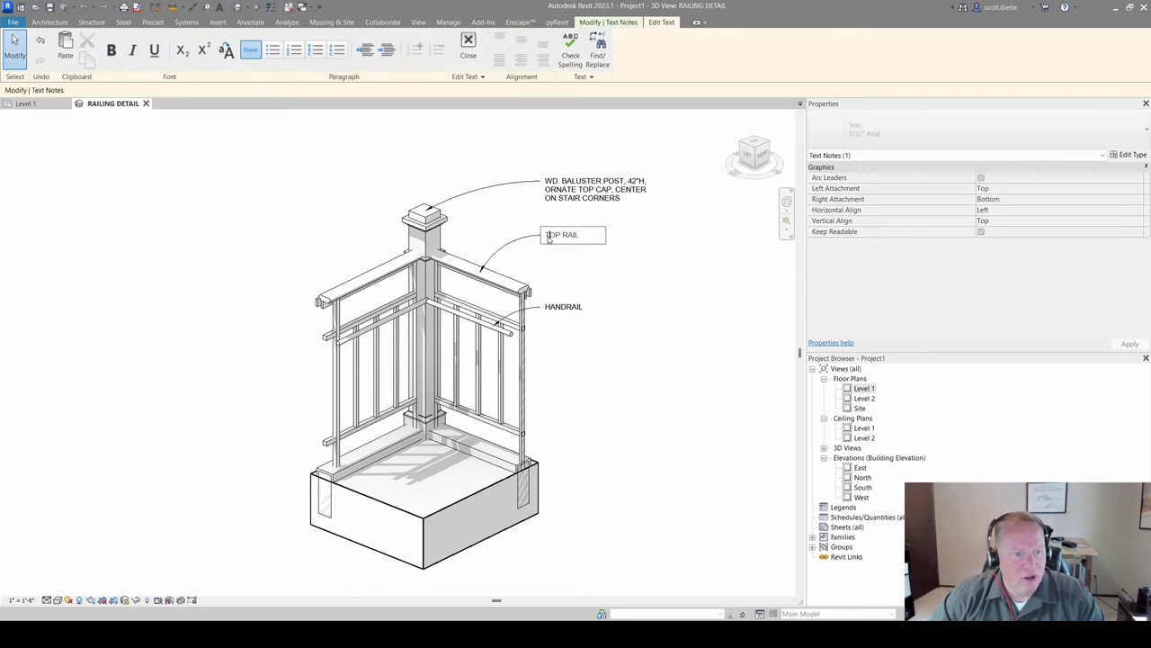
left_click(543, 236)
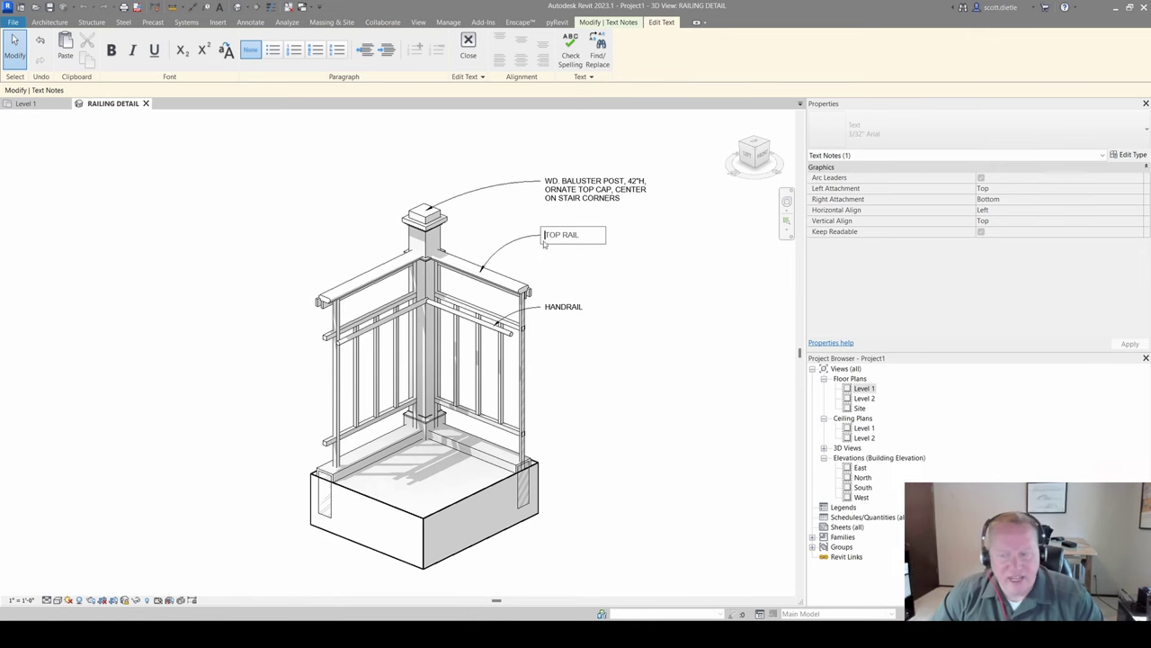
key("ctrl+a")
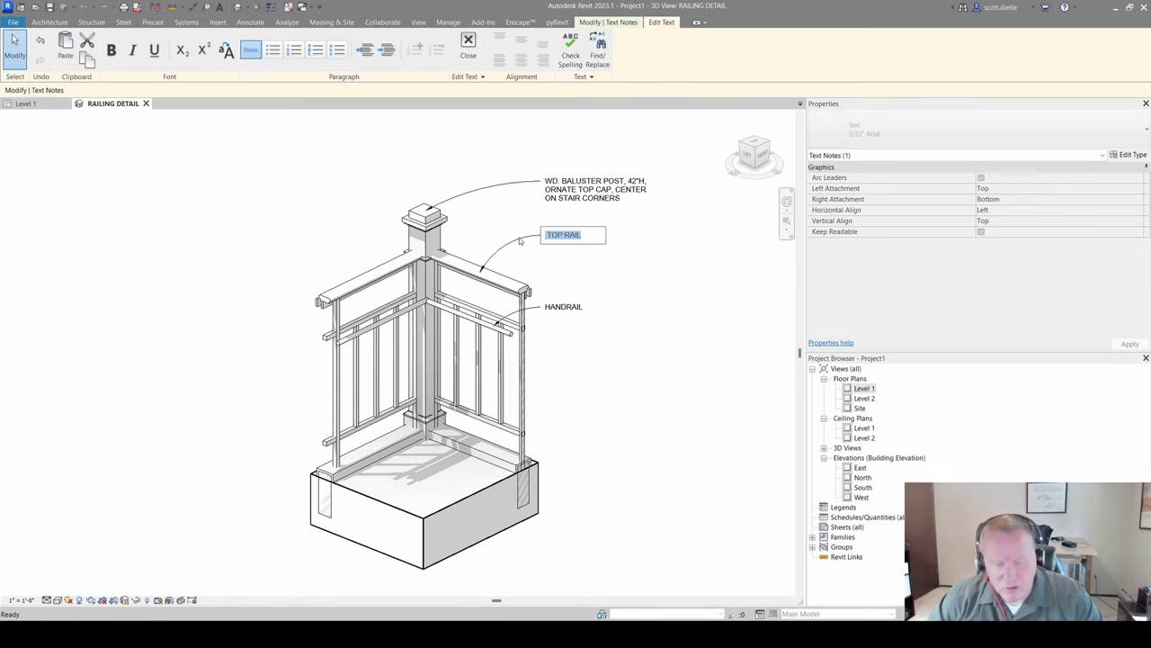
key("Escape")
left_click(602, 324)
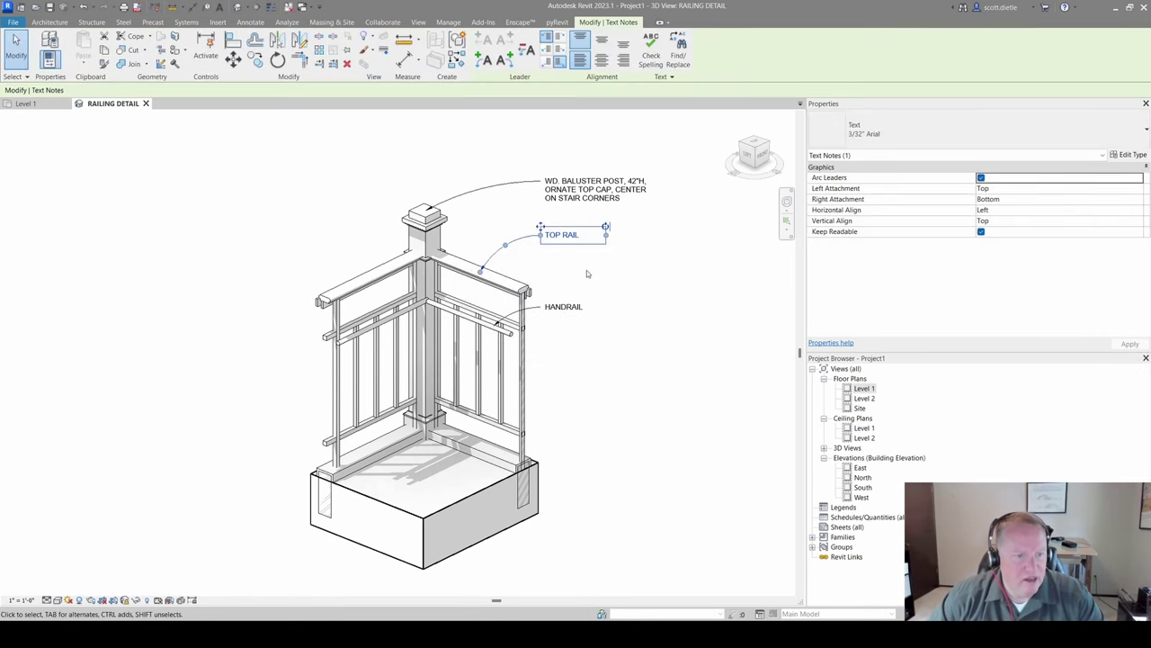
key("Escape")
Step: Reword the TOP RAIL note as WD. TOP RAIL, 1" x 3", PAINTED and widen its text box to fit two lines
left_click(547, 235)
left_click(547, 235)
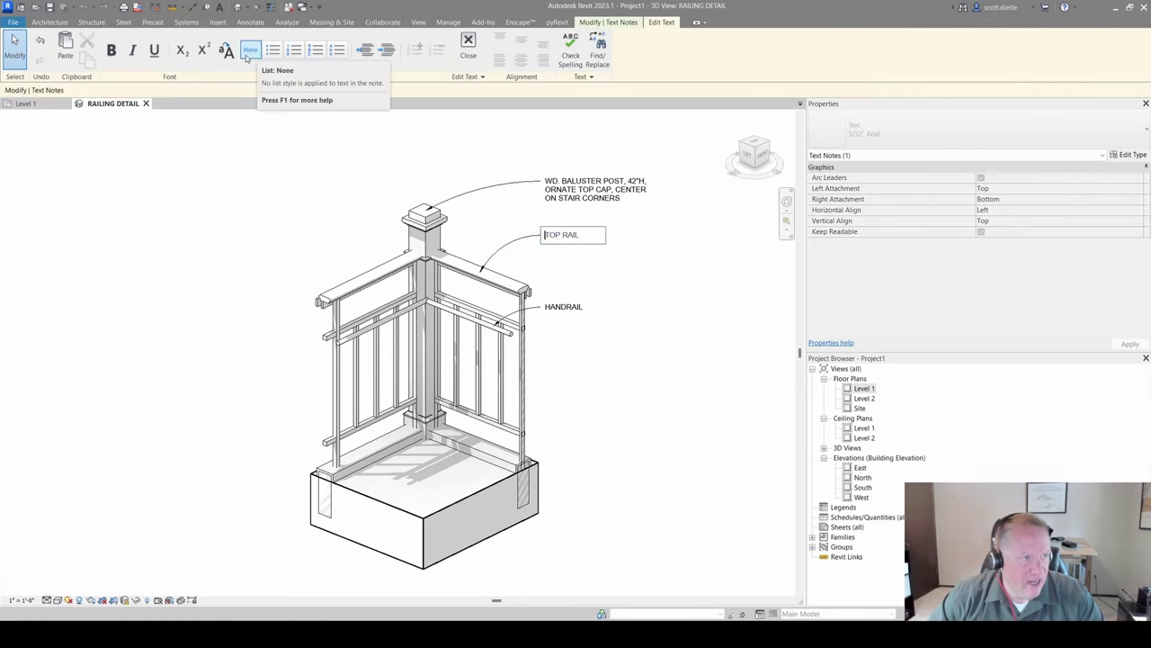
left_click(249, 51)
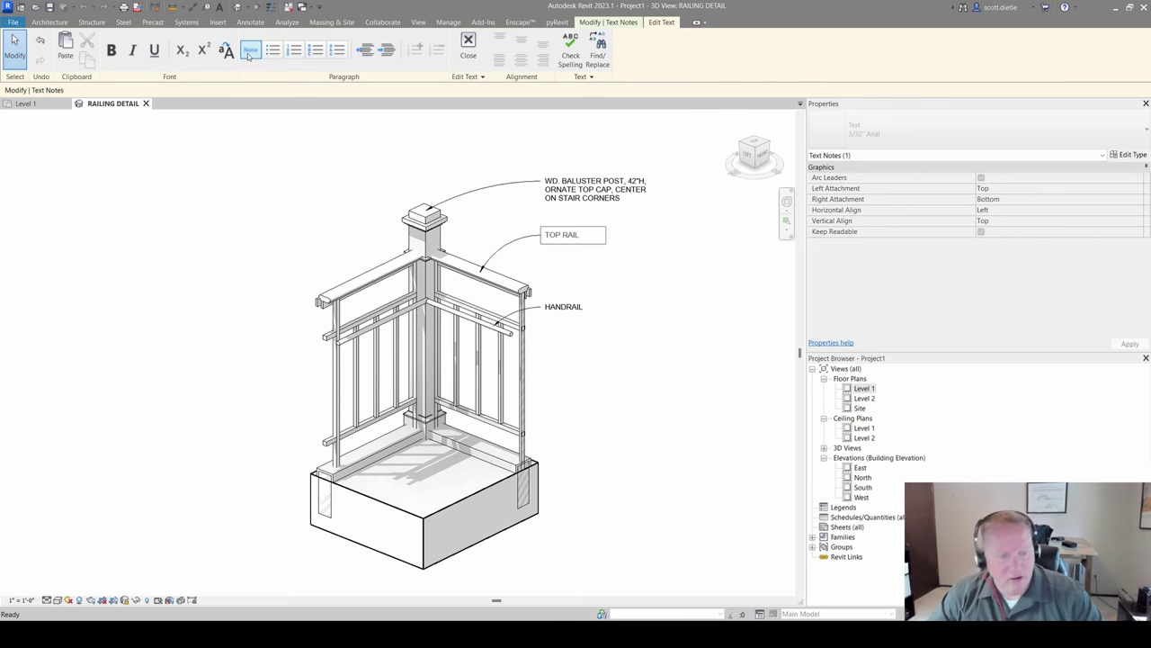
type("WD. TOP")
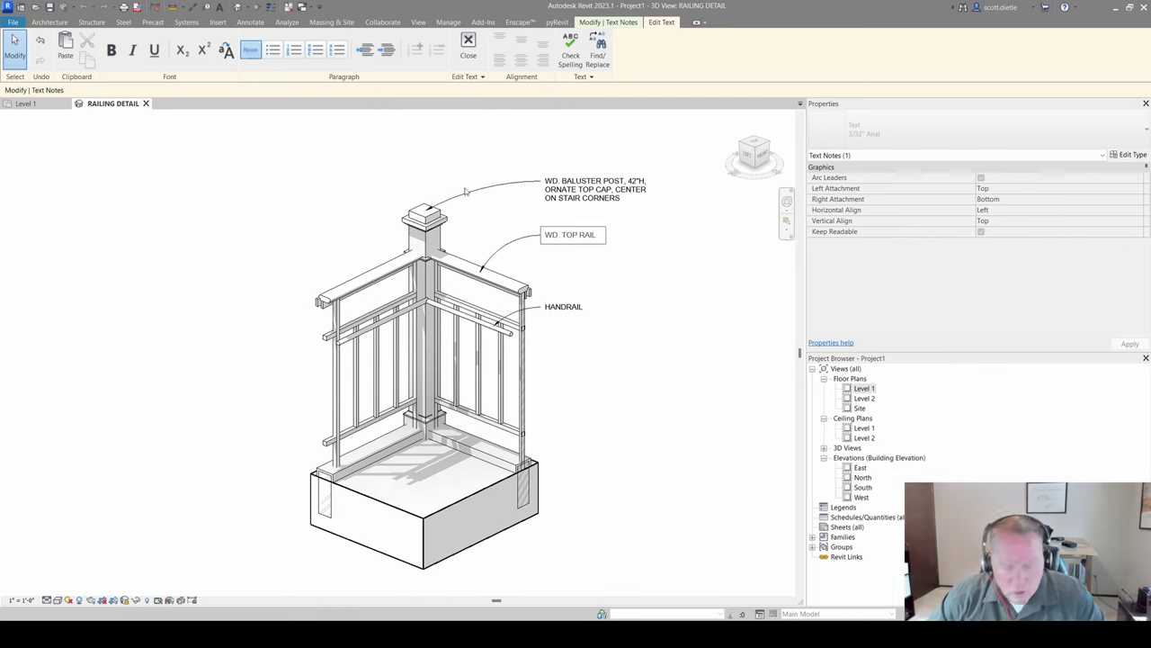
left_click(601, 233)
key("Return")
type("1\" x 3\", PAINTE")
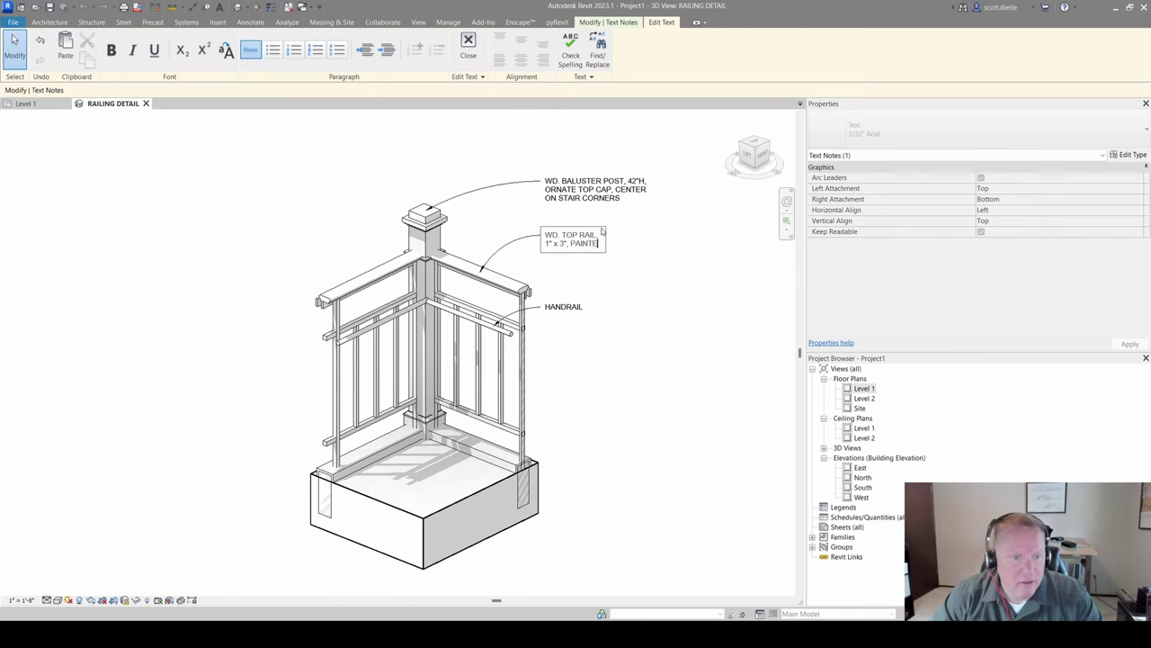
type("D")
left_click(645, 288)
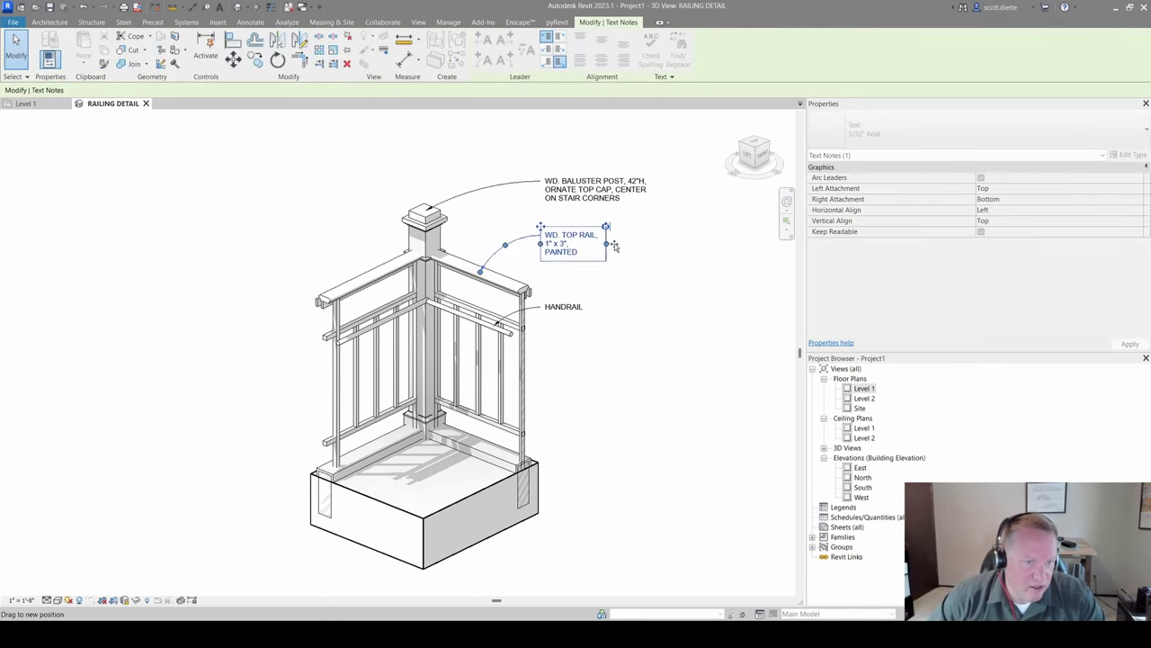
left_click_drag(615, 245, 640, 246)
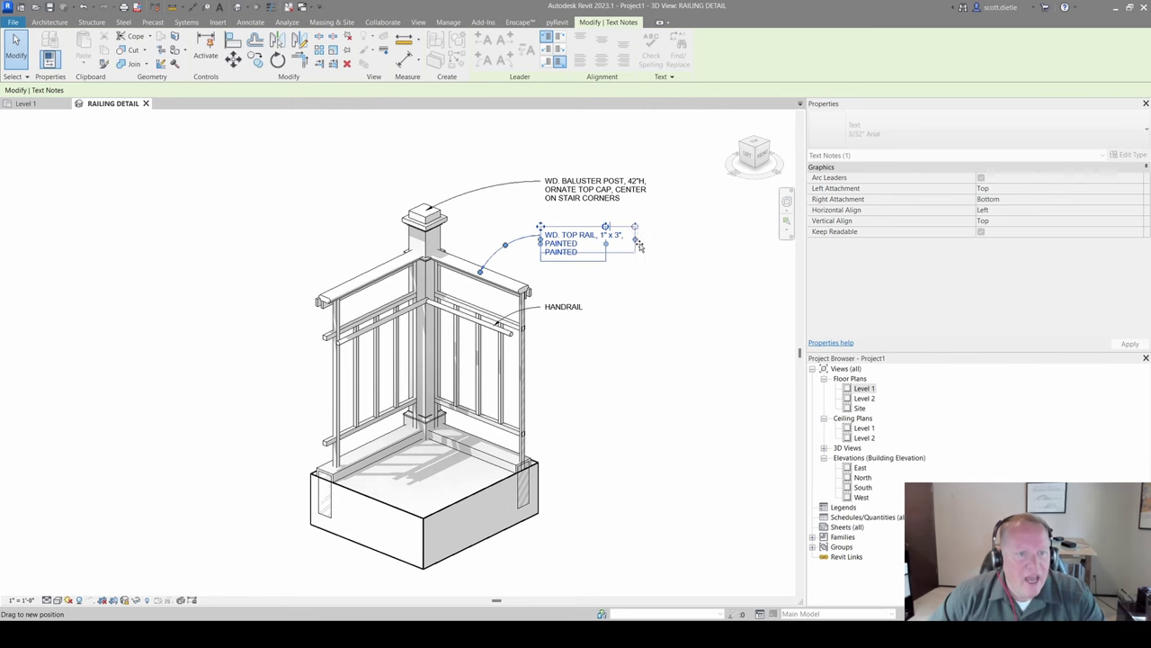
key("Escape")
Step: Reword the HANDRAIL note as 1-1/2" CIRCULAR WD. HANDRAIL
middle_click_drag(635, 250, 653, 261)
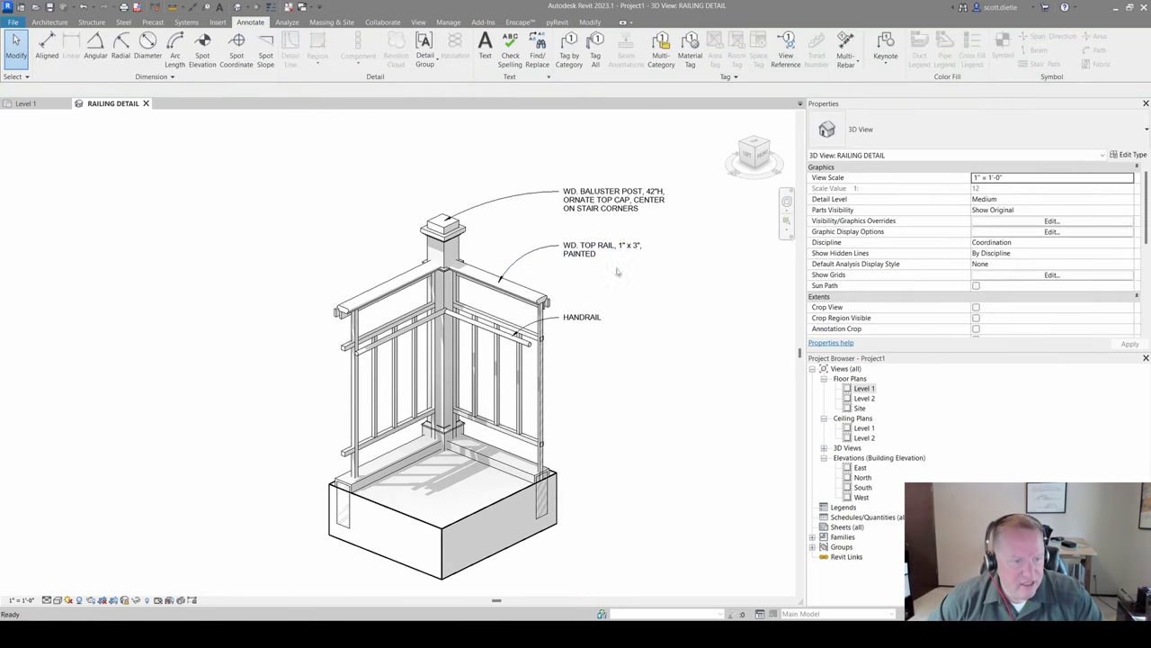
double_click(572, 324)
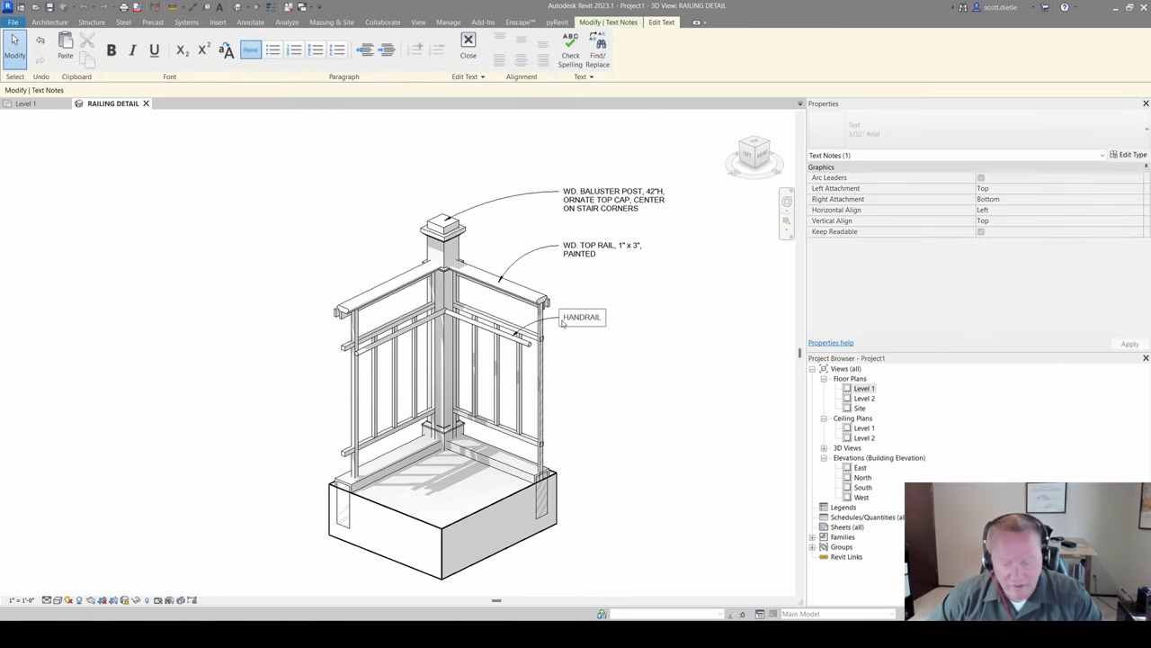
type("1-1/2\" ")
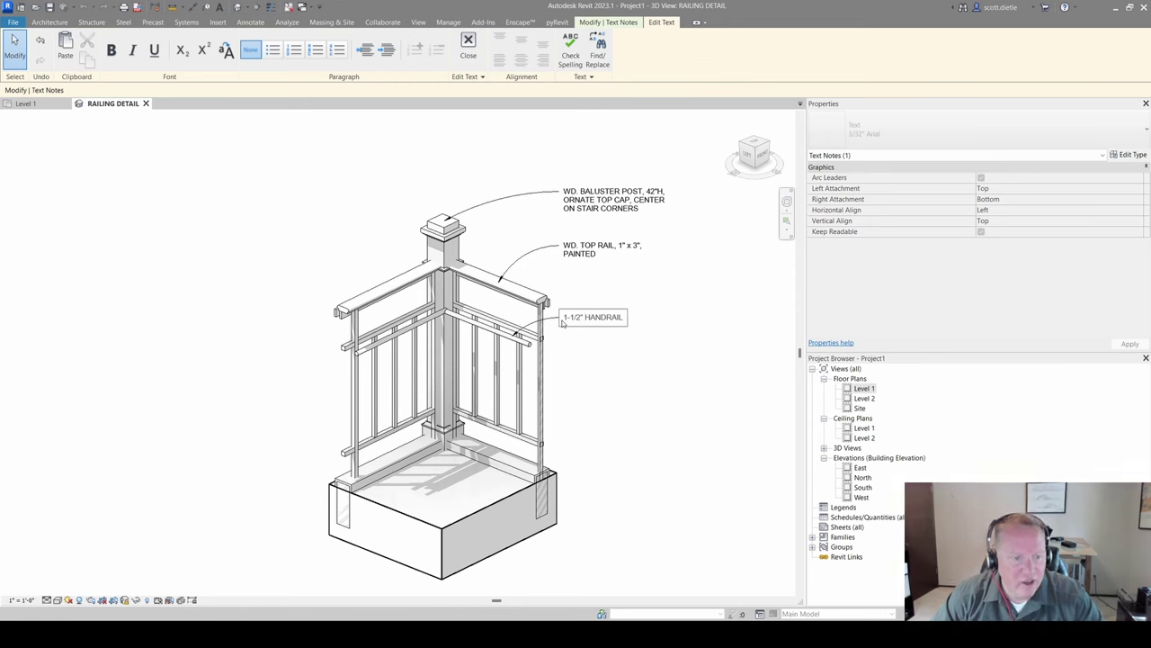
type("CIRCULAR")
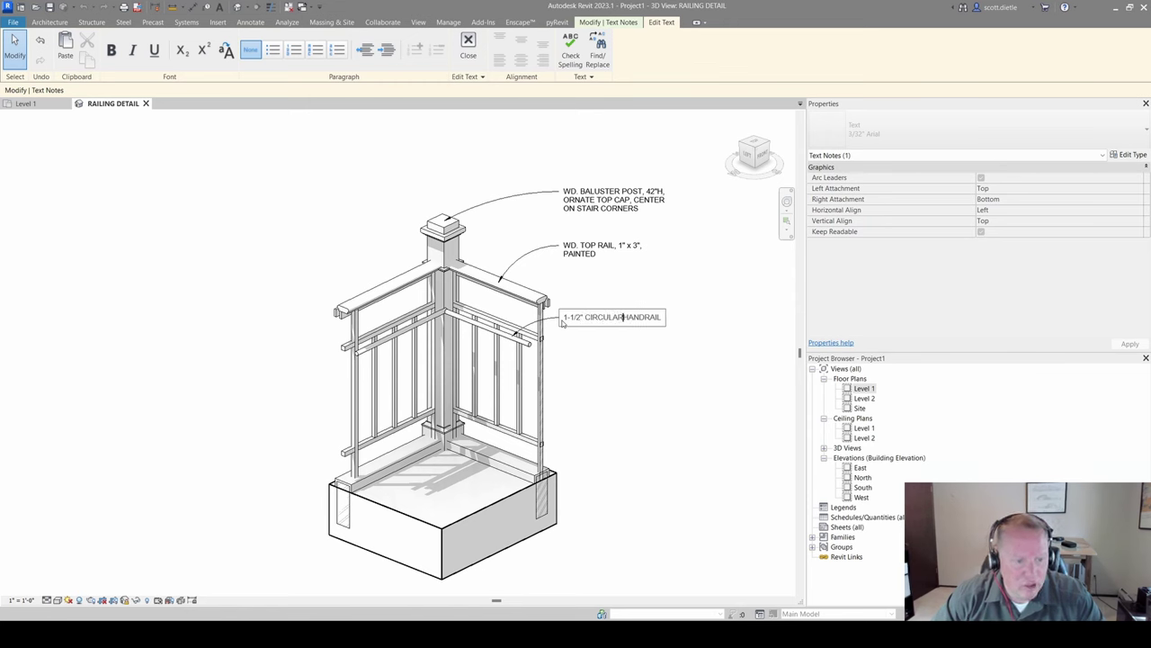
type(" WD.")
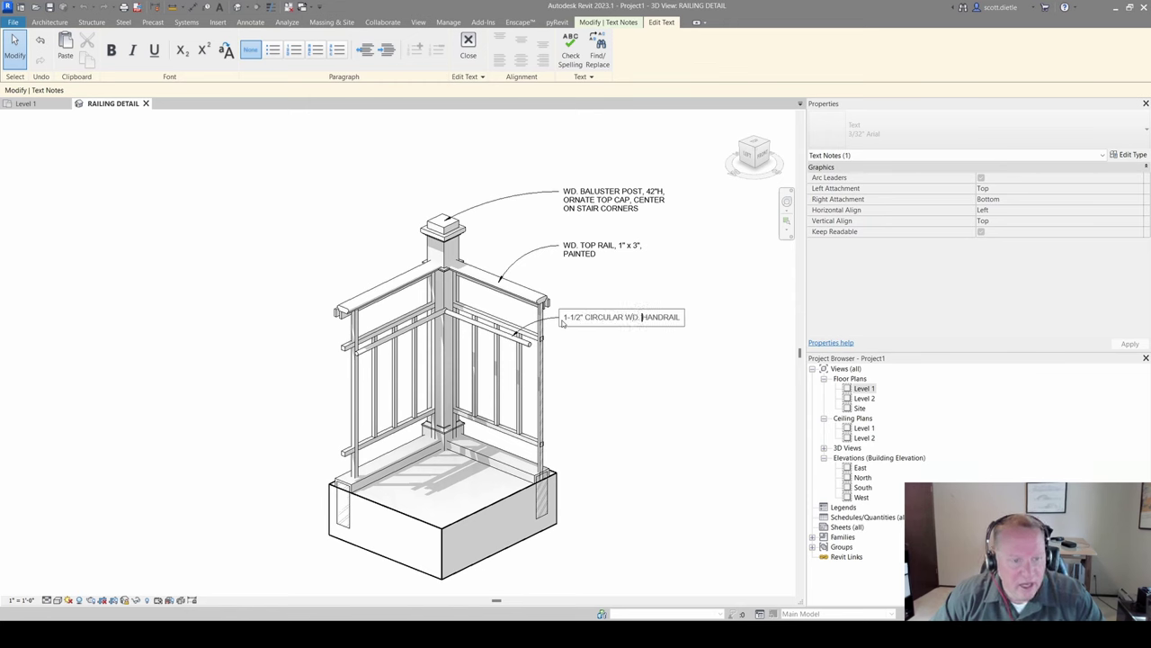
left_click(653, 362)
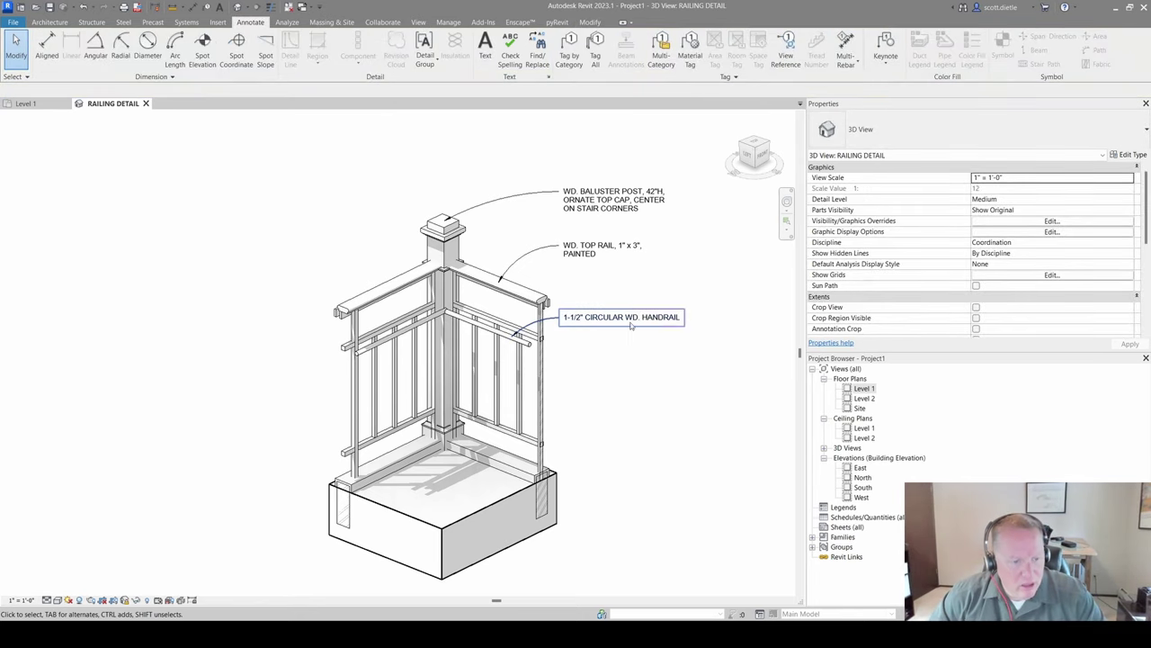
Step: Add a leader note to an intermediate baluster reading INTERMEDIATE BALUSTER POSTS, 1" SQ. WD. @ 4" O.C
right_click(591, 317)
key("Escape")
key("t")
key("x")
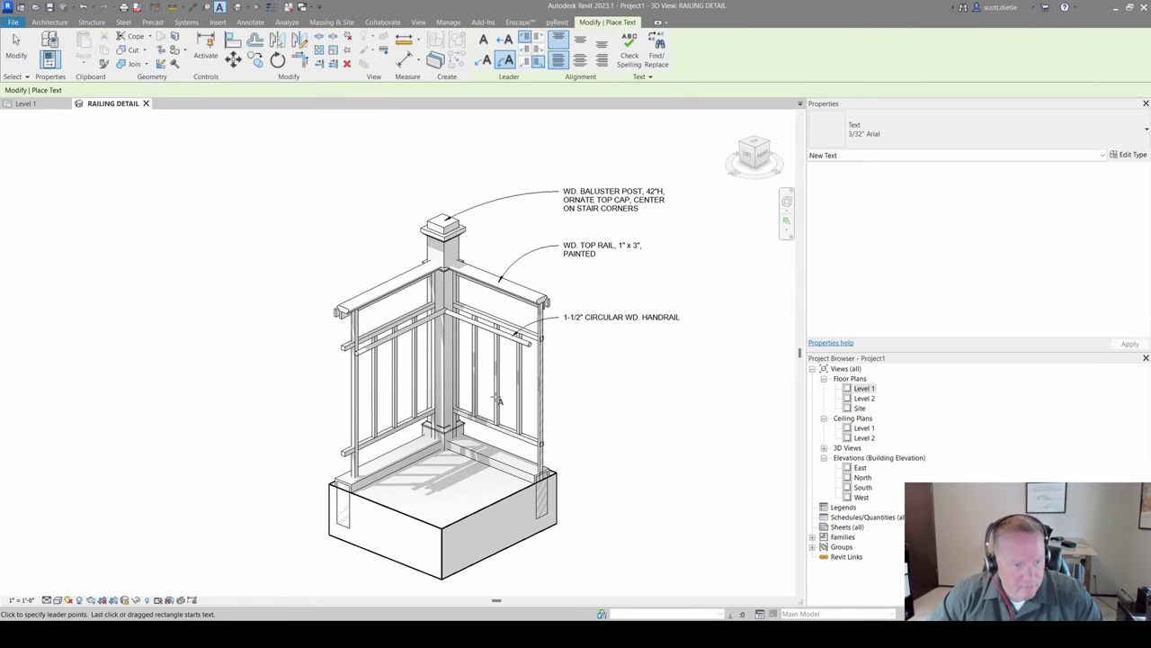
left_click(498, 394)
left_click(558, 382)
type("INTER")
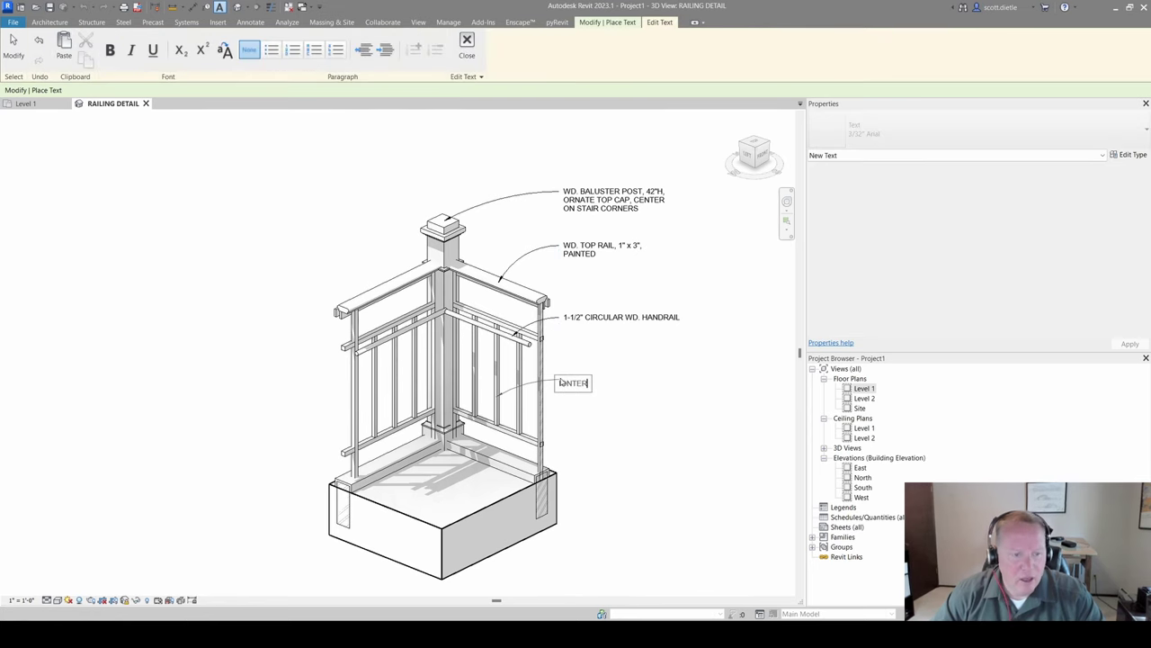
type("MEDIATE BALUSTER POSTS, 1\" SQ. WD. @")
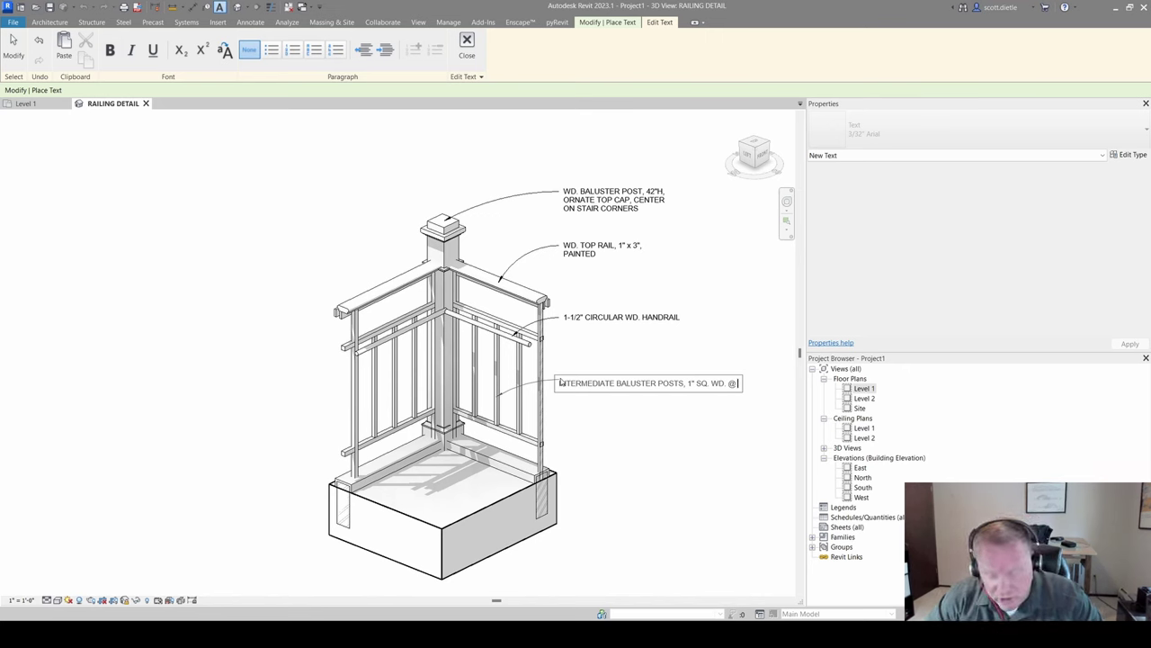
type("4")
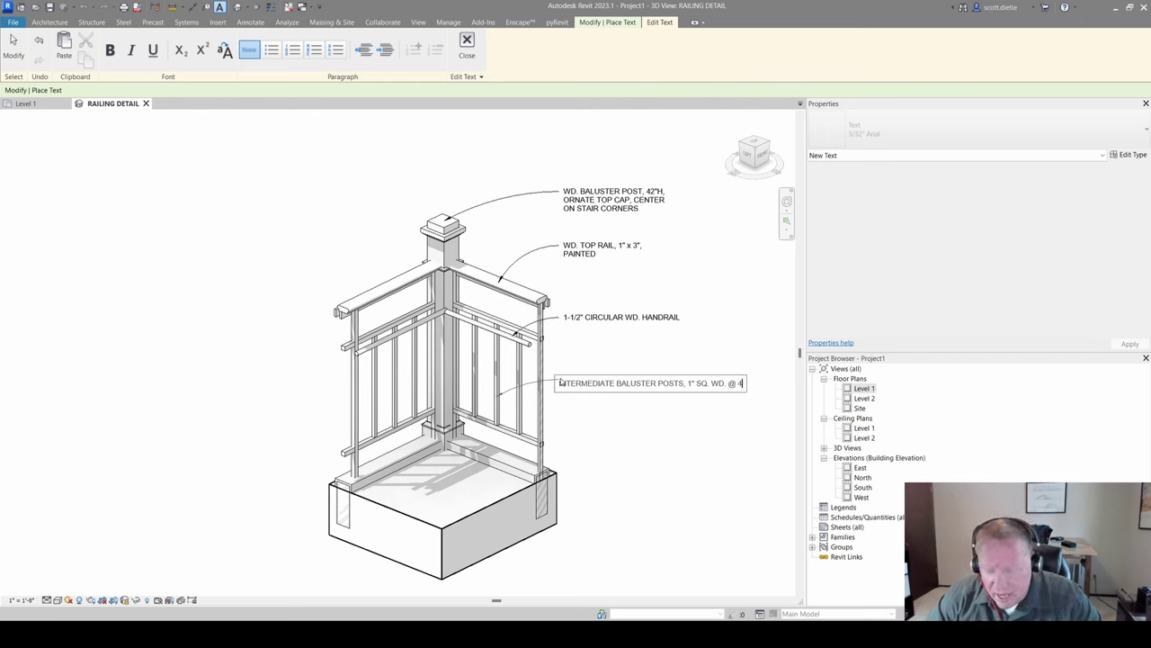
type("\" O.C")
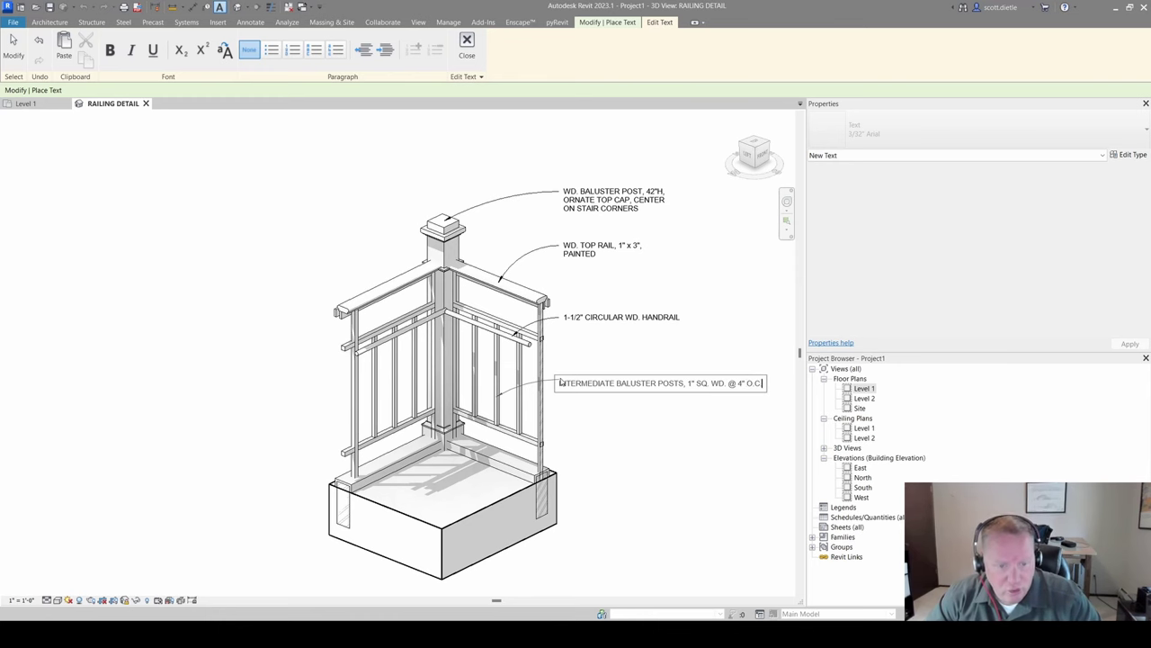
type(".")
left_click(620, 363)
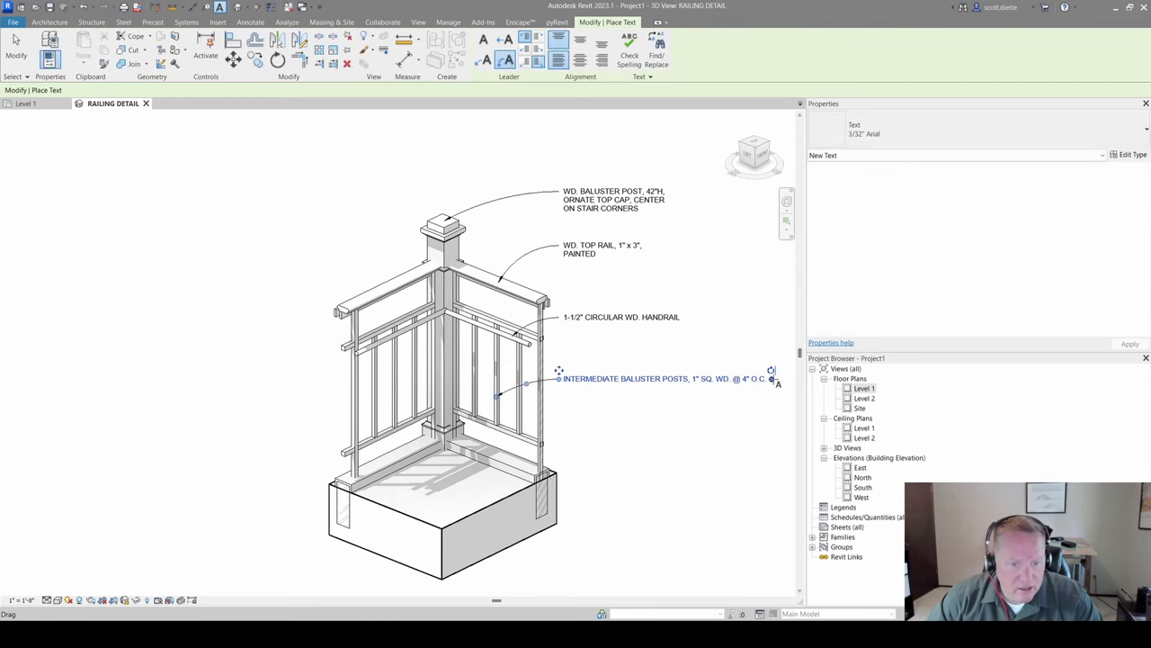
Step: Narrow the intermediate baluster note's text box so its text wraps onto two lines, and finish placing text
left_click_drag(772, 378, 685, 383)
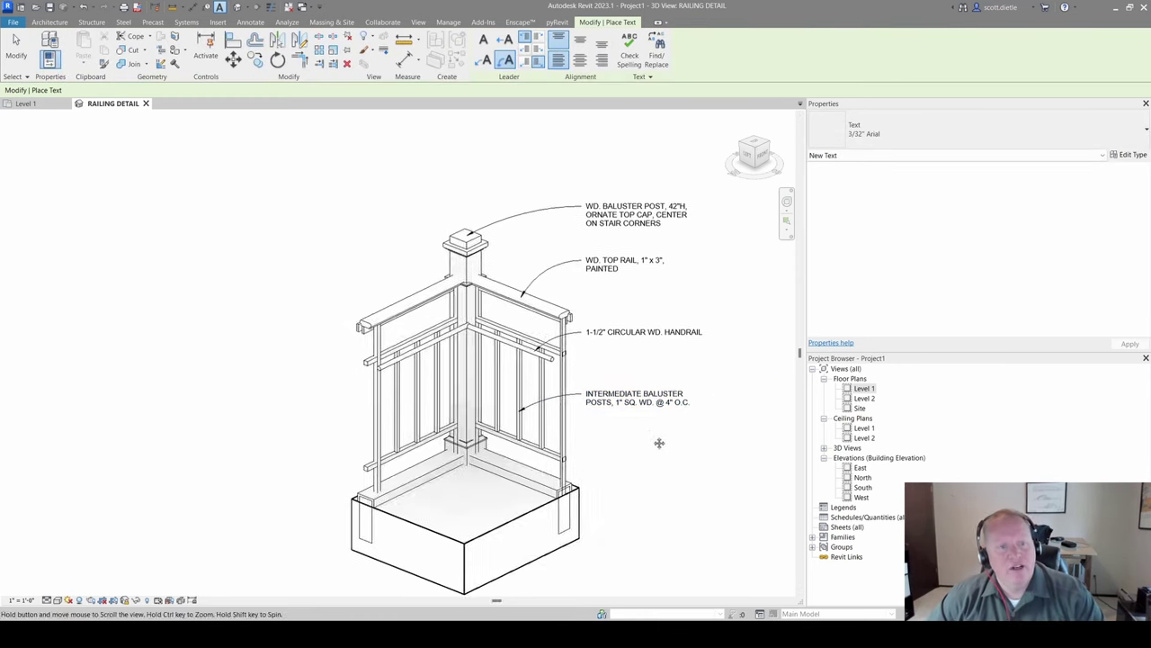
key("Escape")
key("Escape")
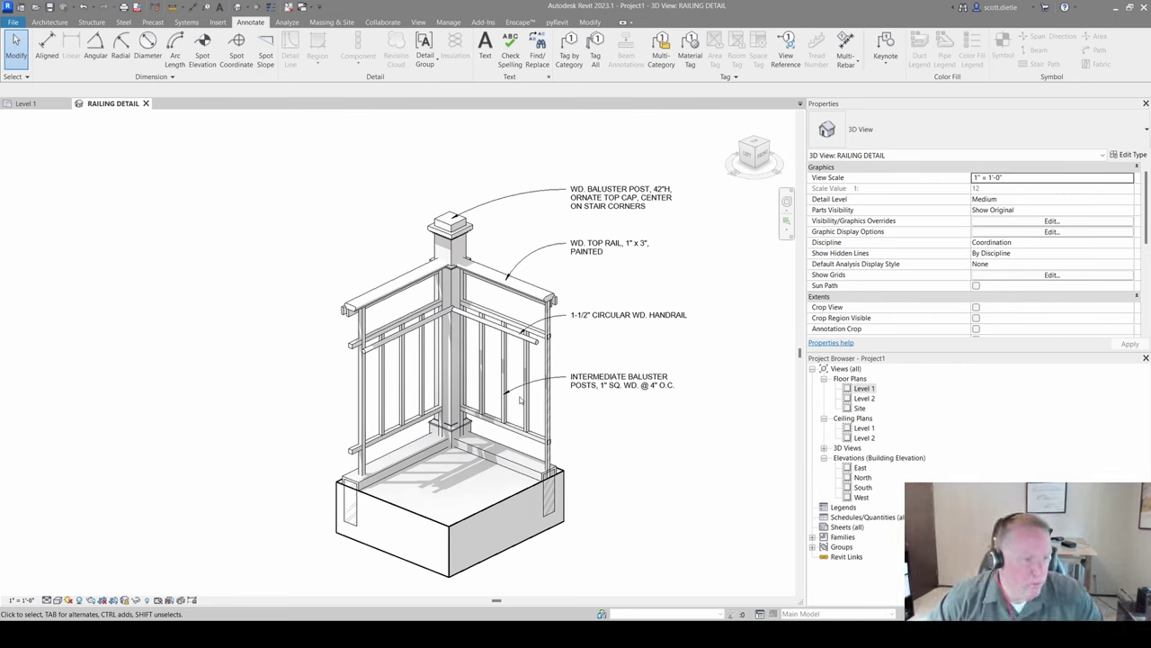
Step: Show the Level 1 work plane and place an aligned dimension across the width of the railing's base curb, beside the slab
left_click(49, 22)
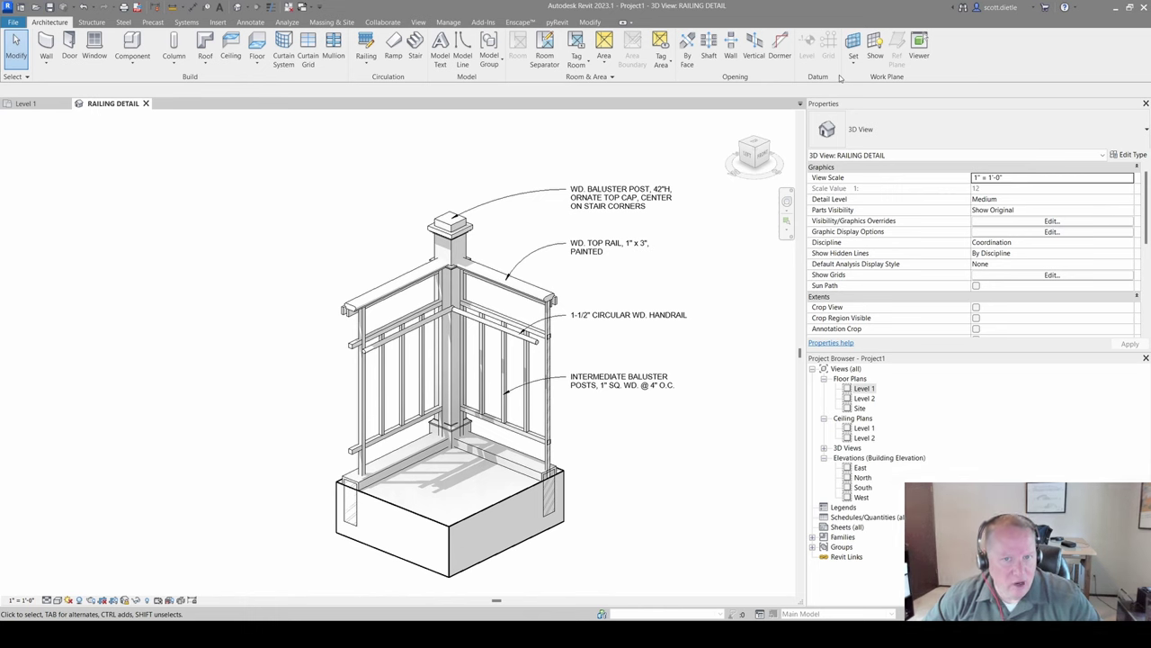
left_click(875, 44)
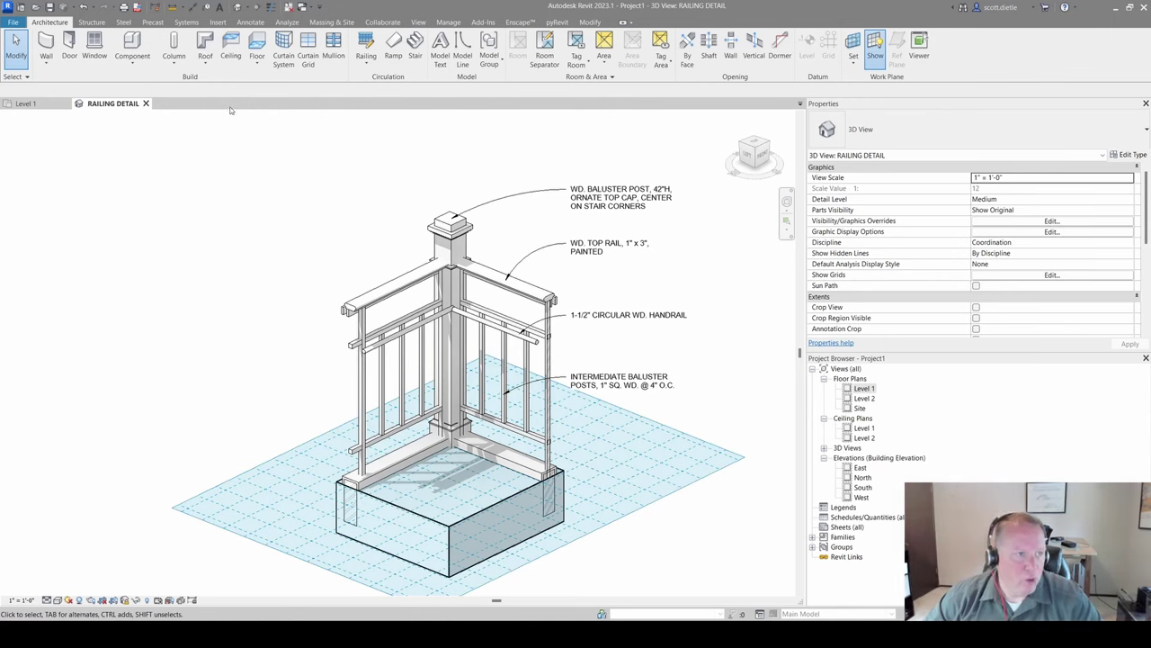
left_click(193, 7)
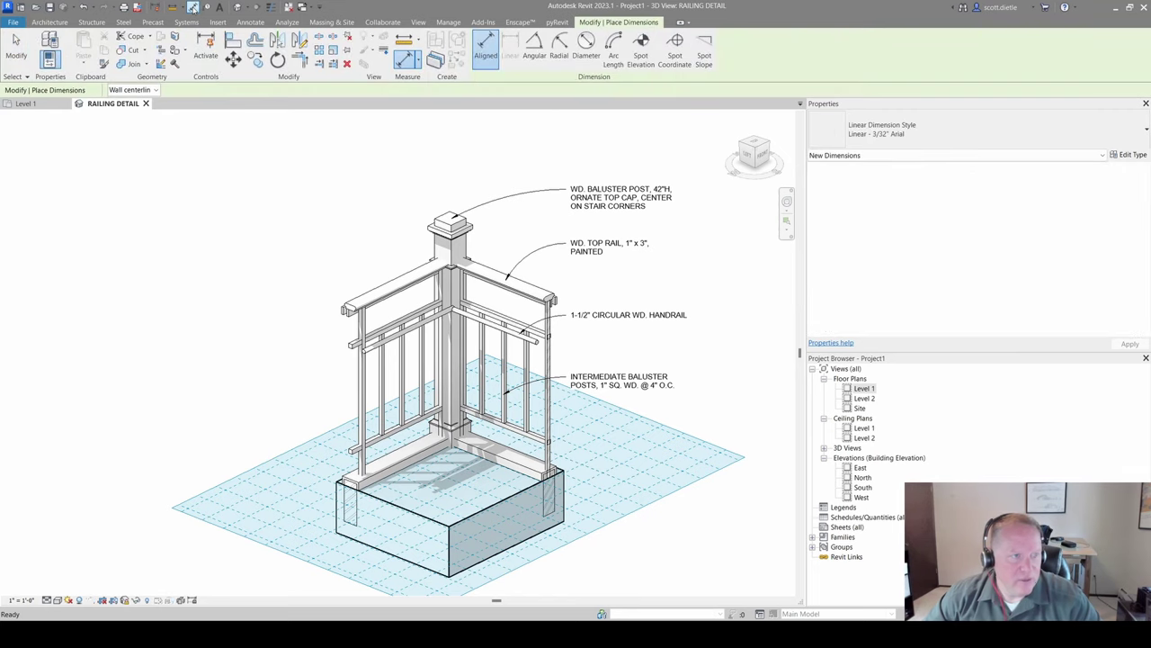
left_click(529, 475)
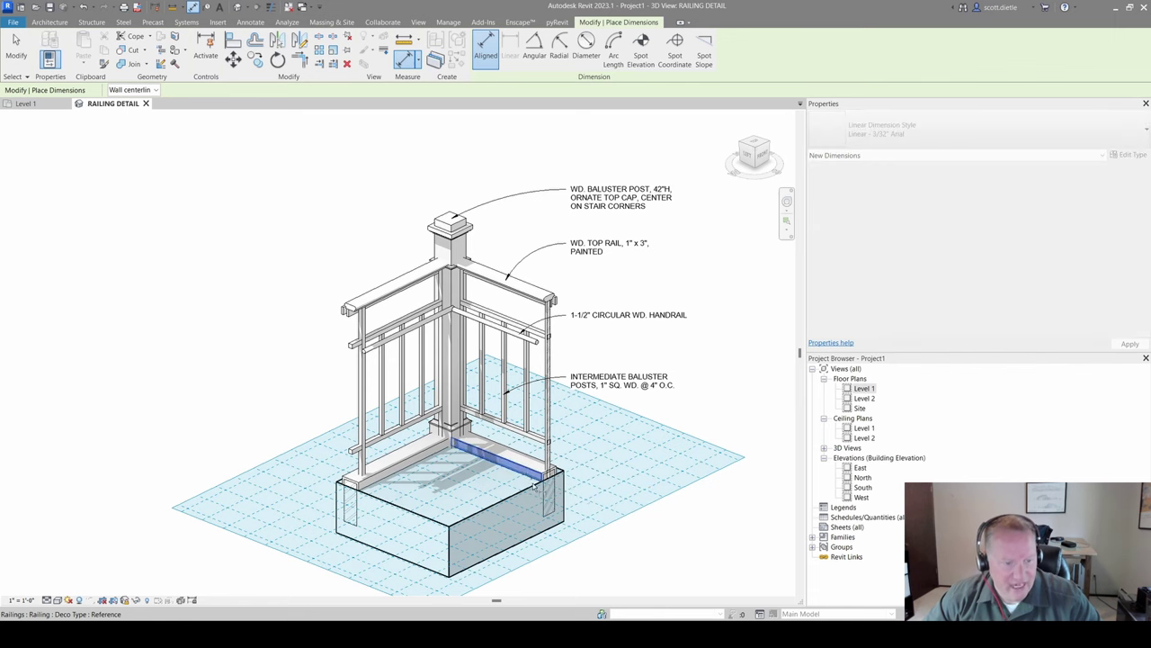
scroll(568, 482, "up", 6)
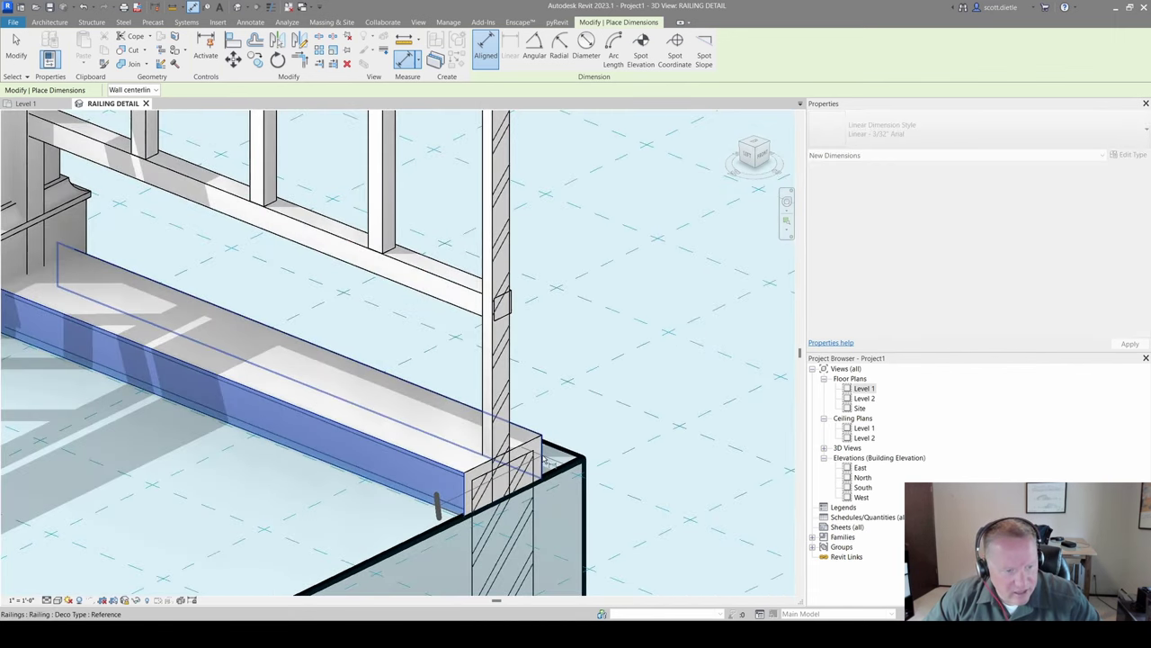
left_click(551, 462)
scroll(566, 425, "down", 3)
scroll(565, 425, "down", 4)
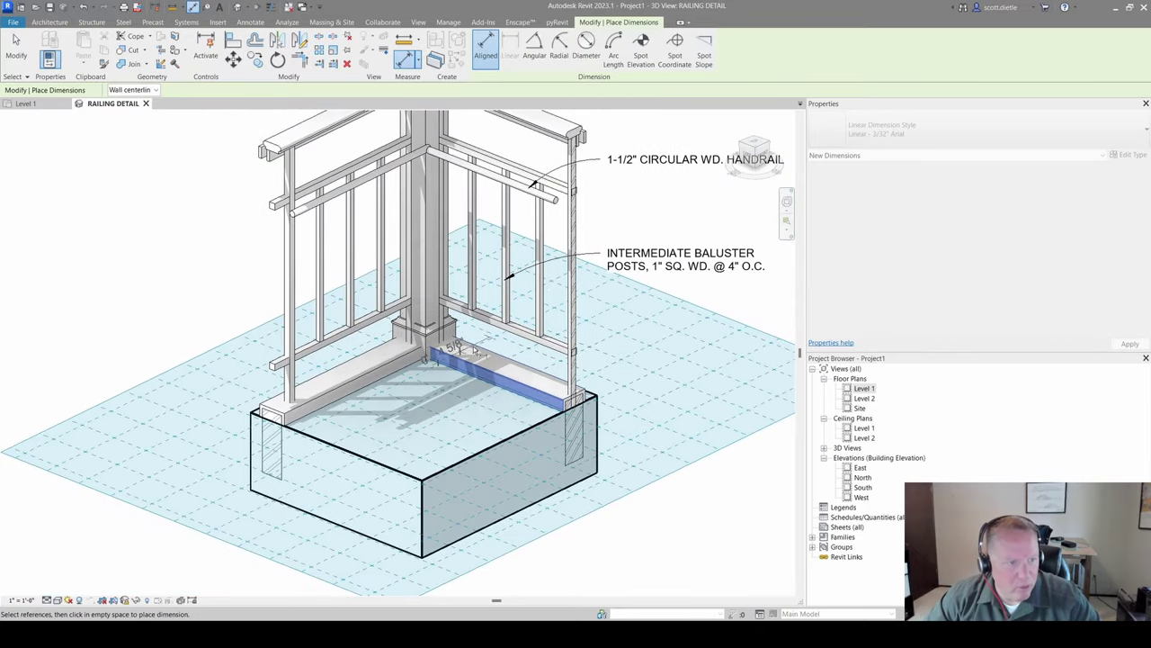
left_click(643, 452)
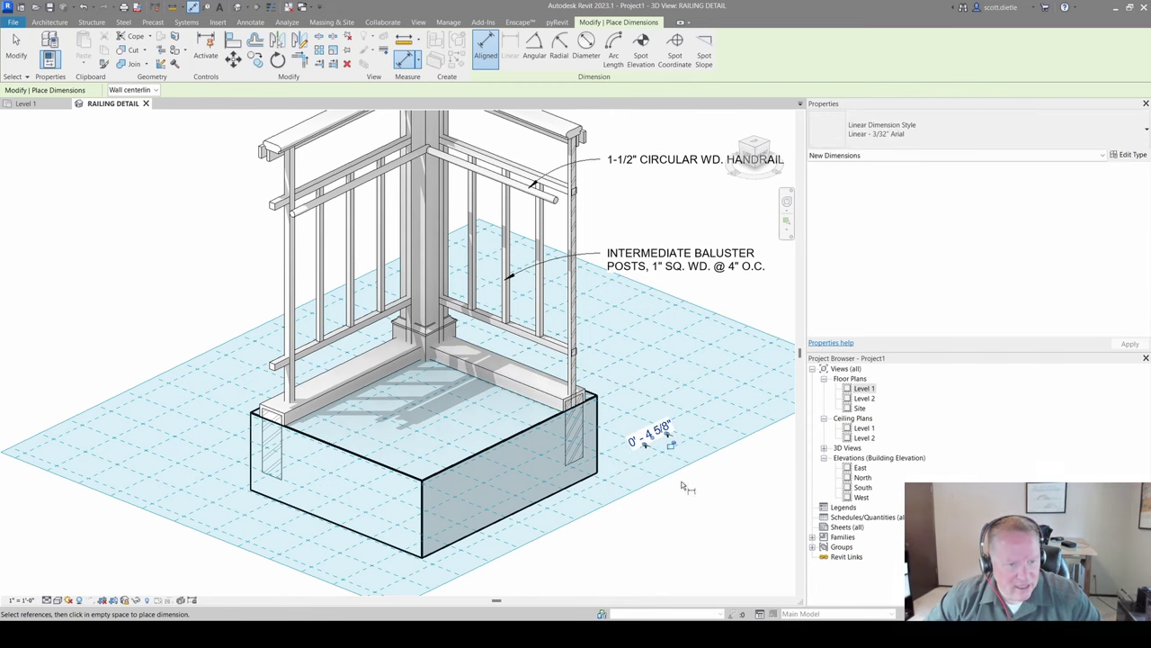
key("Escape")
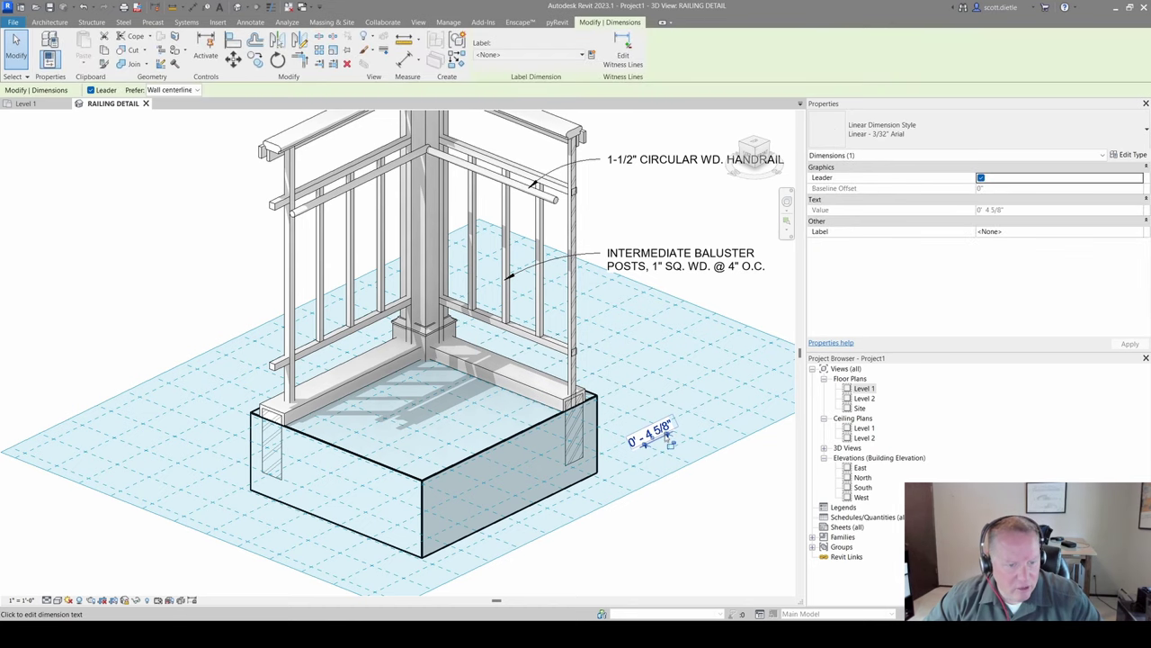
Step: Extend the curb width dimension's witness lines back toward the edges of the curb
left_click_drag(631, 421, 604, 407)
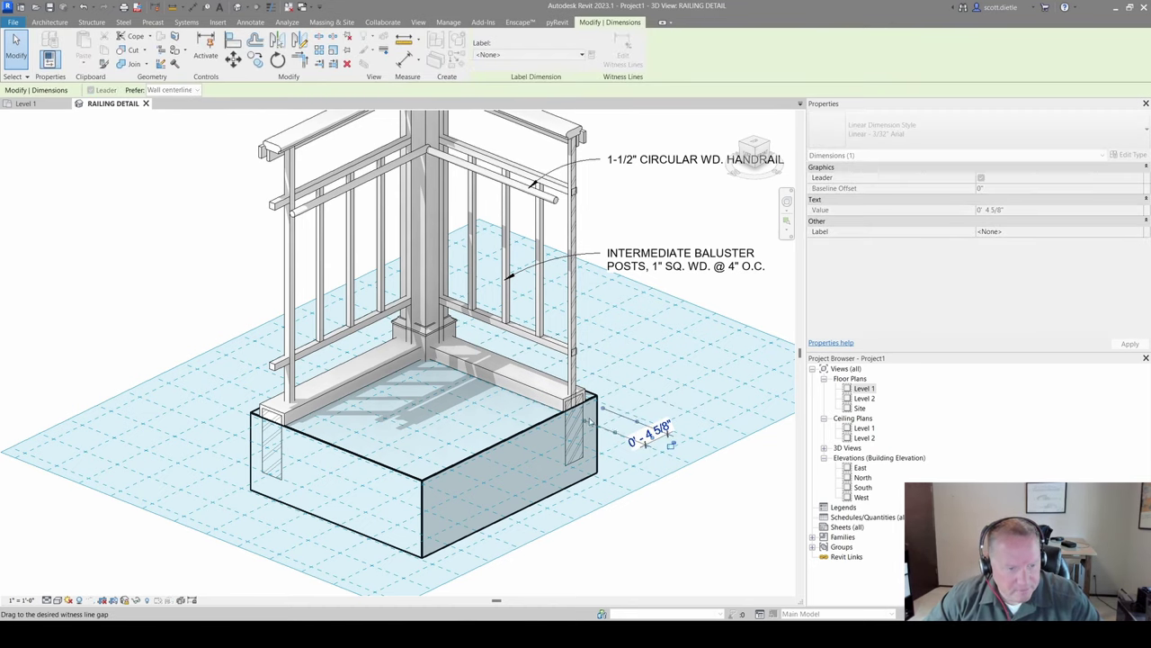
key("Escape")
scroll(629, 435, "down", 1)
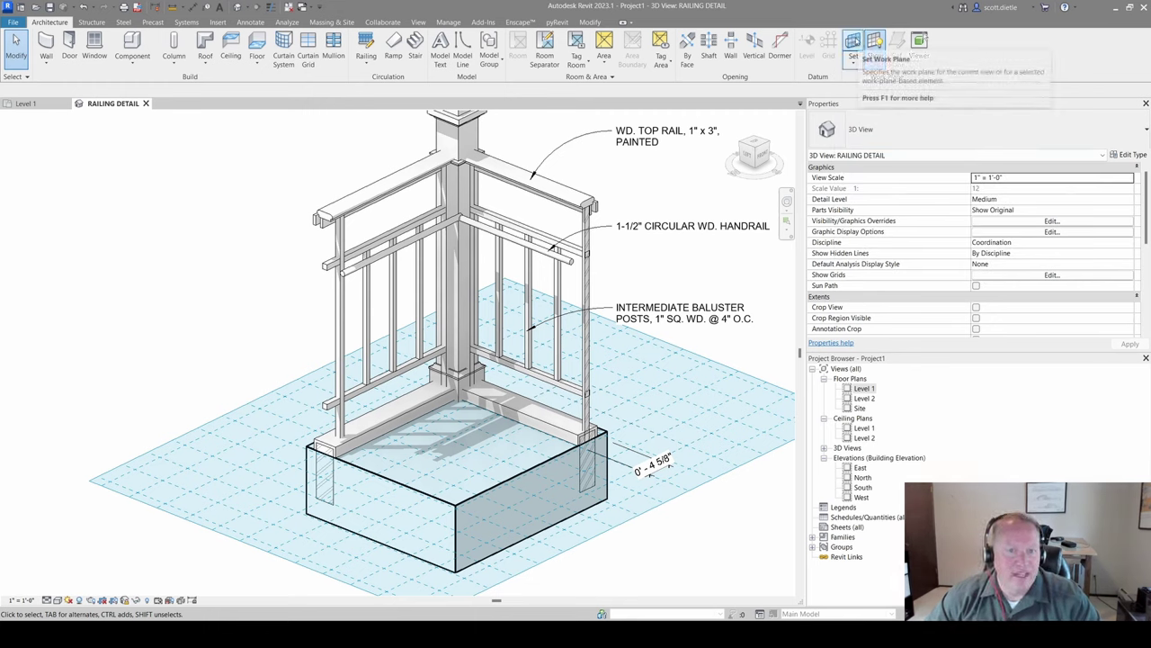
Step: Set a new vertical work plane by picking the face of the corner baluster post
left_click(854, 45)
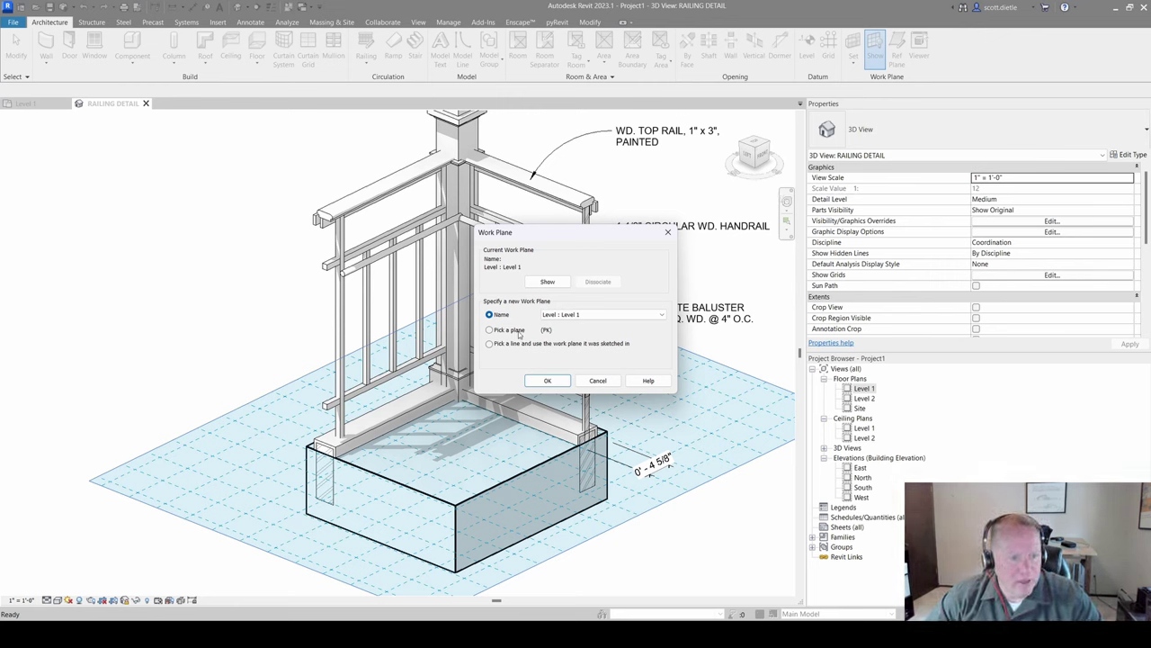
left_click(540, 378)
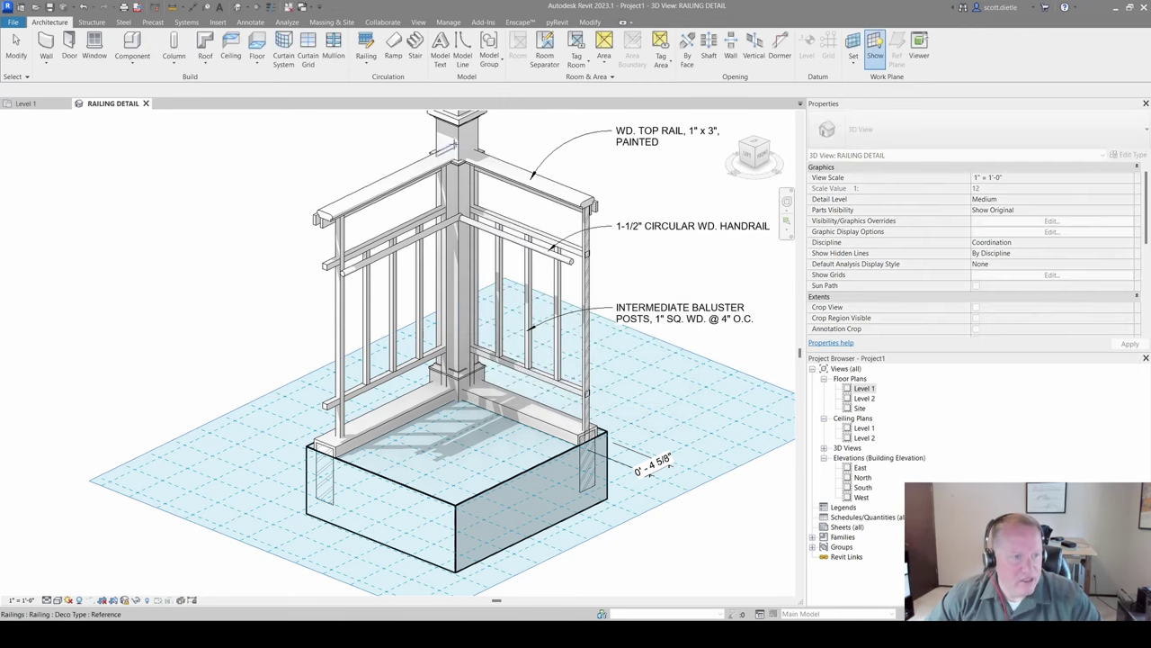
left_click(456, 138)
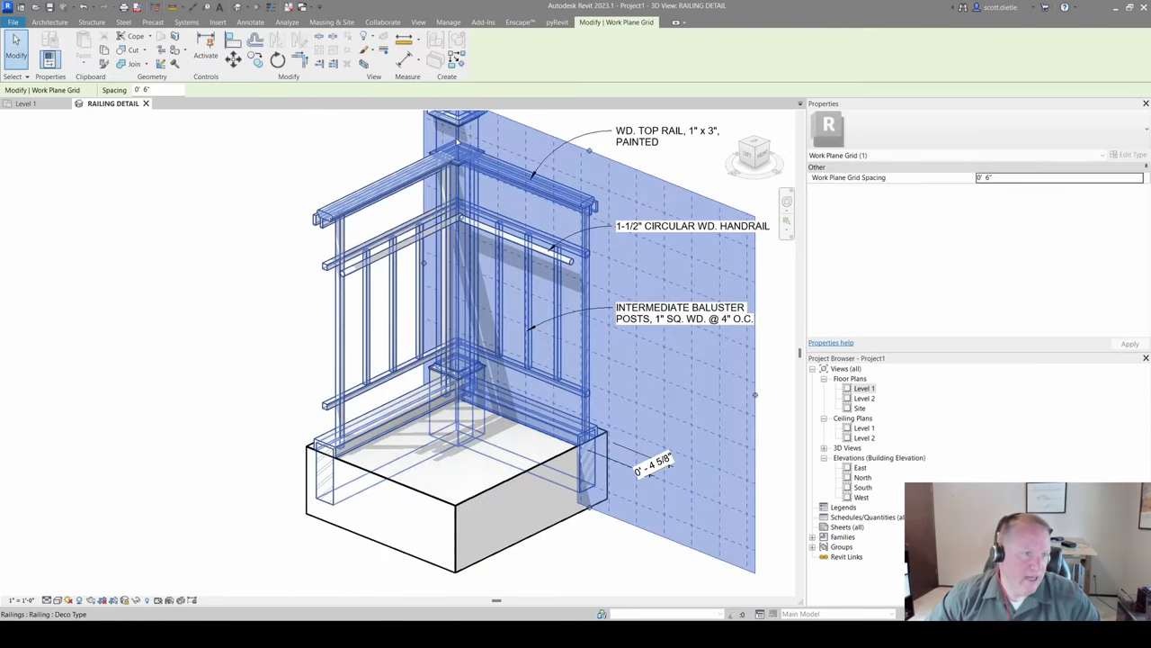
left_click(681, 351)
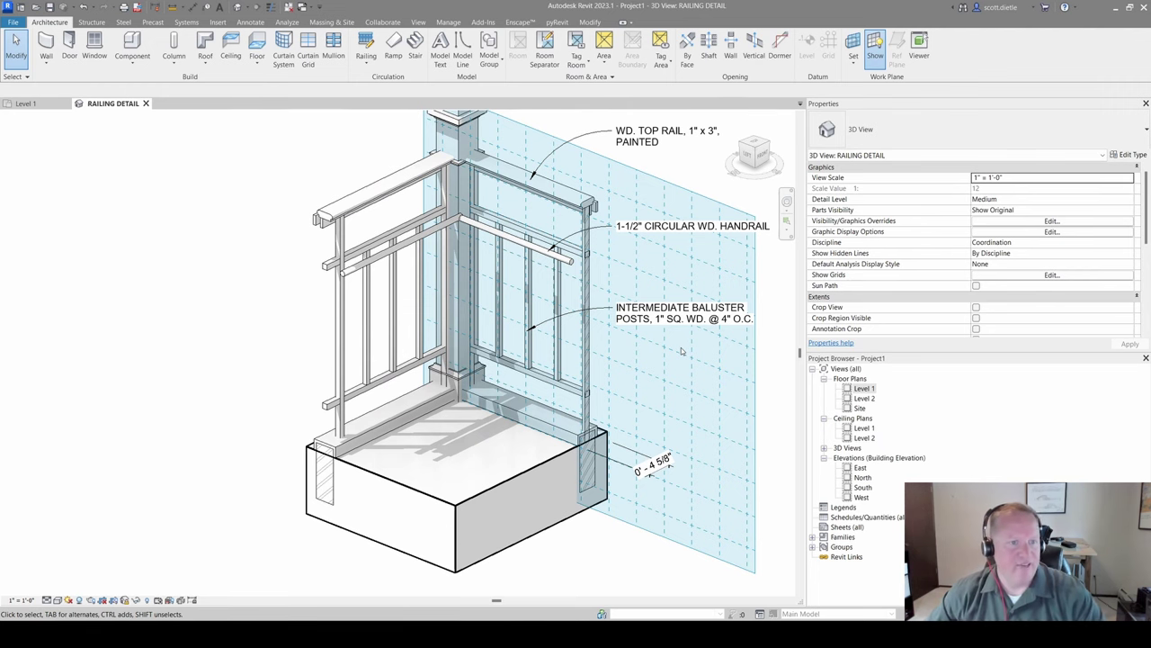
middle_click_drag(470, 241, 473, 288)
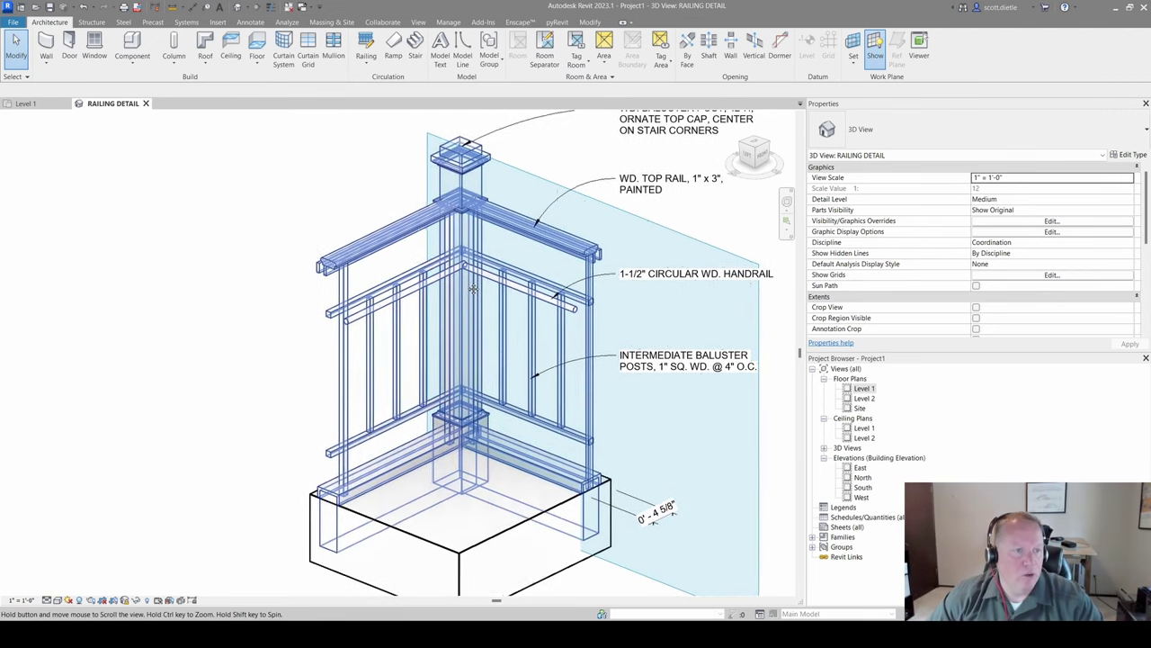
Step: Place a vertical aligned dimension from the top of the slab to the top of the corner post's cap
left_click(193, 7)
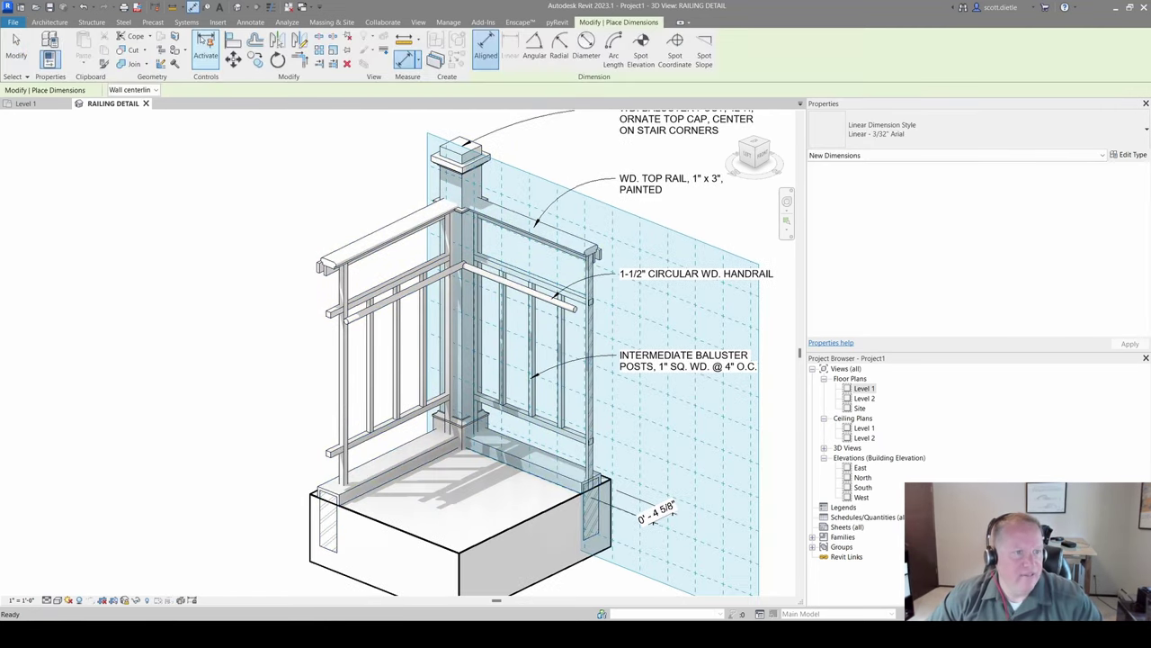
left_click(378, 514)
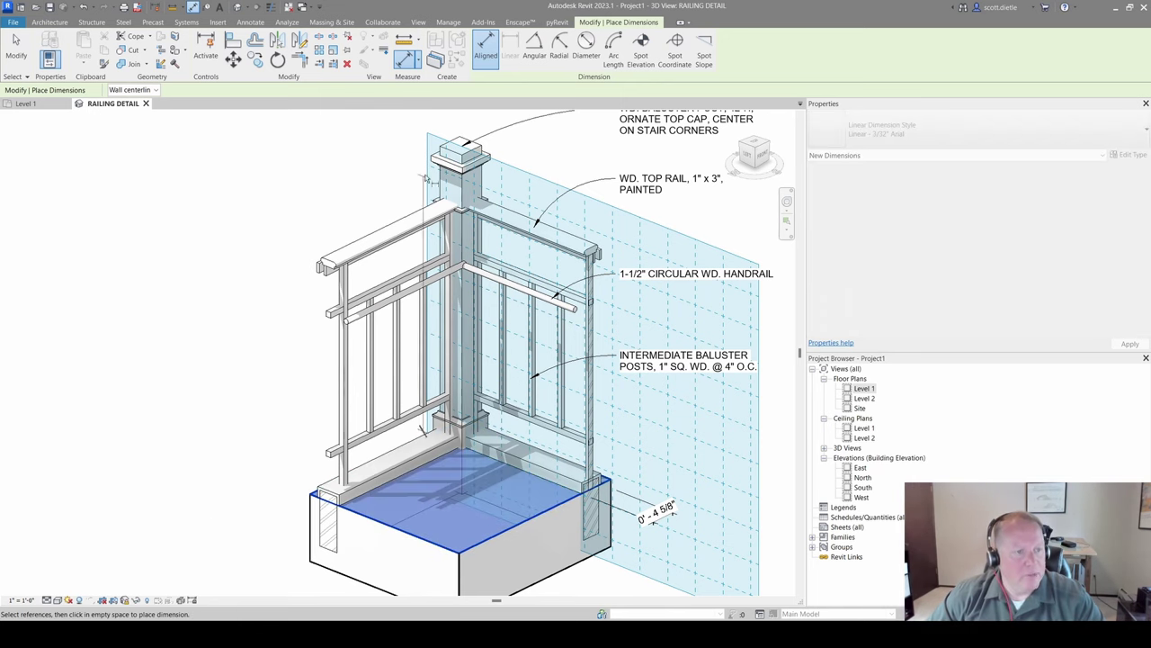
left_click(459, 147)
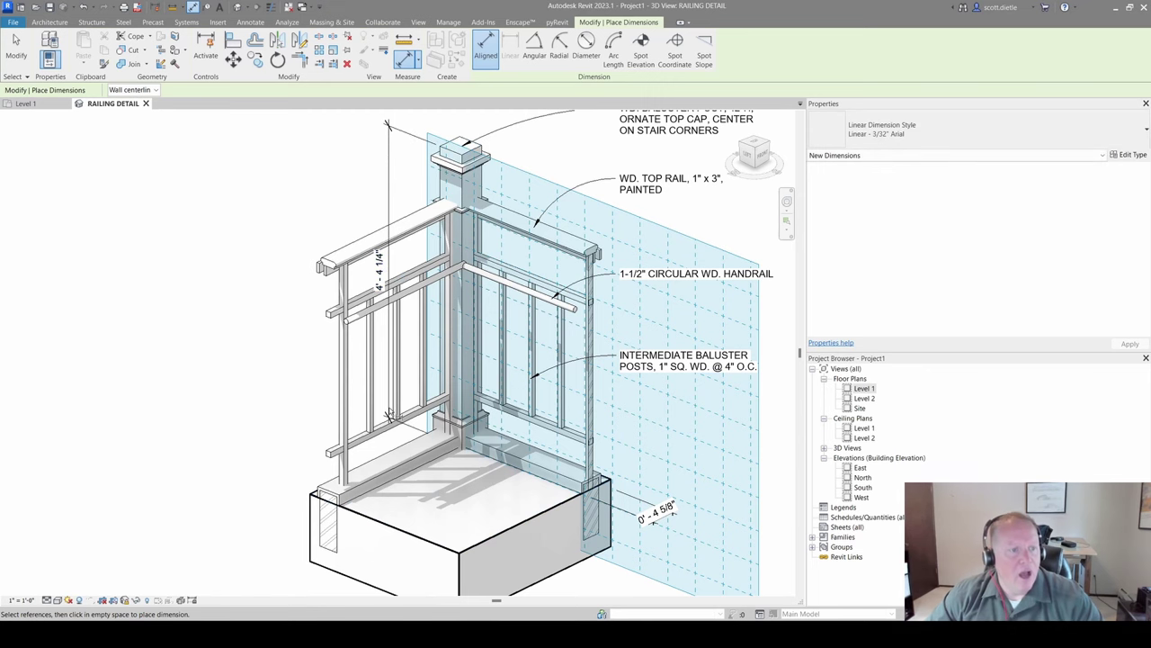
key("Escape")
key("Escape")
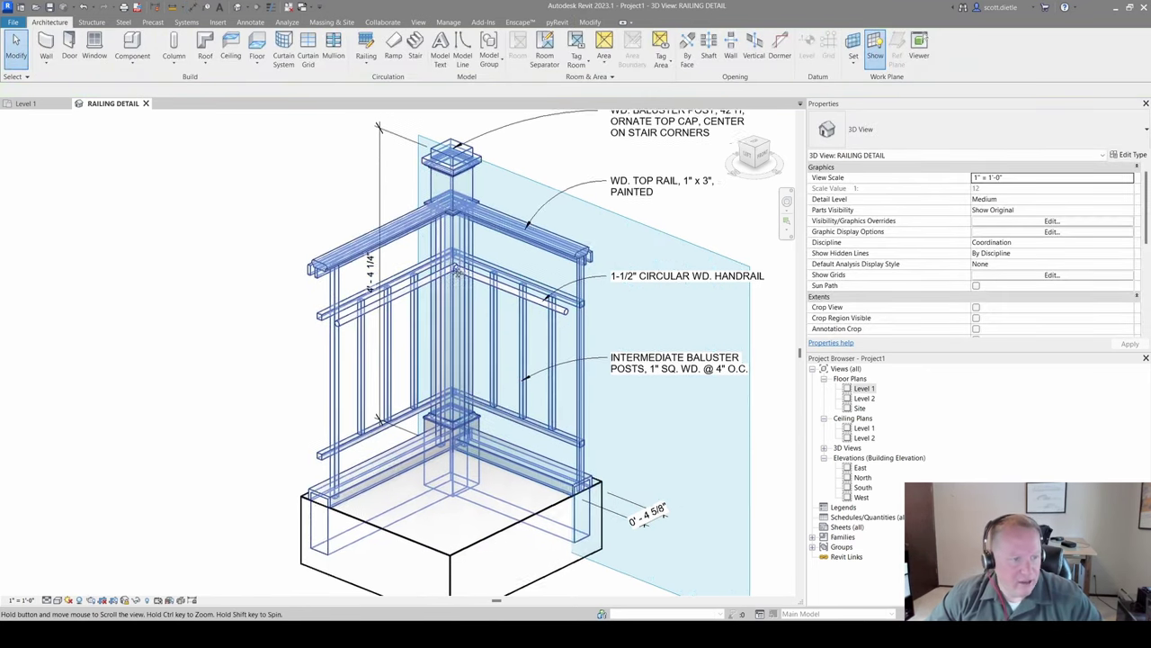
Step: Change the height in the baluster post note to 52-1/4"H
scroll(586, 203, "down", 2)
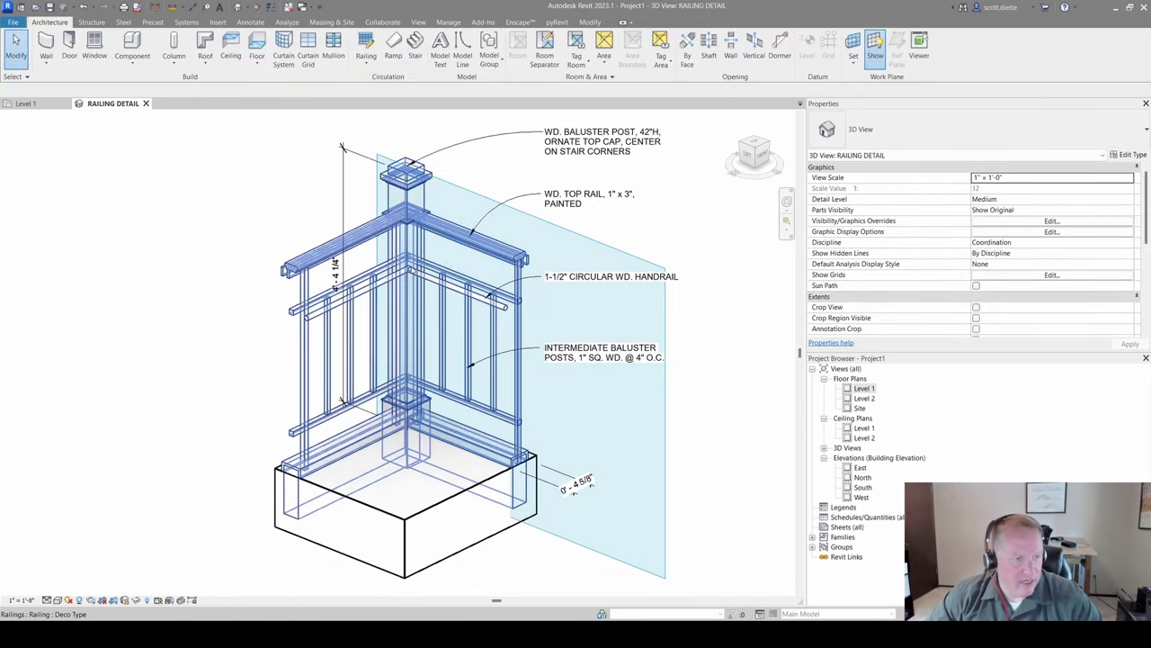
double_click(590, 151)
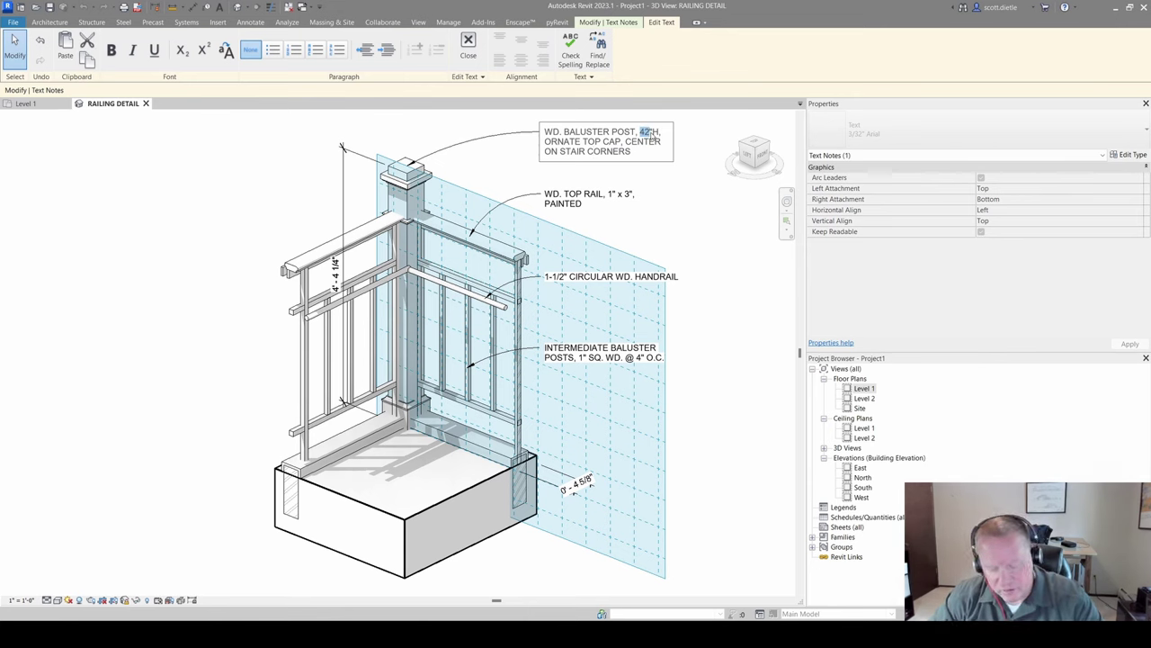
type("-1/4\"H, ORNATE TOP CAP,")
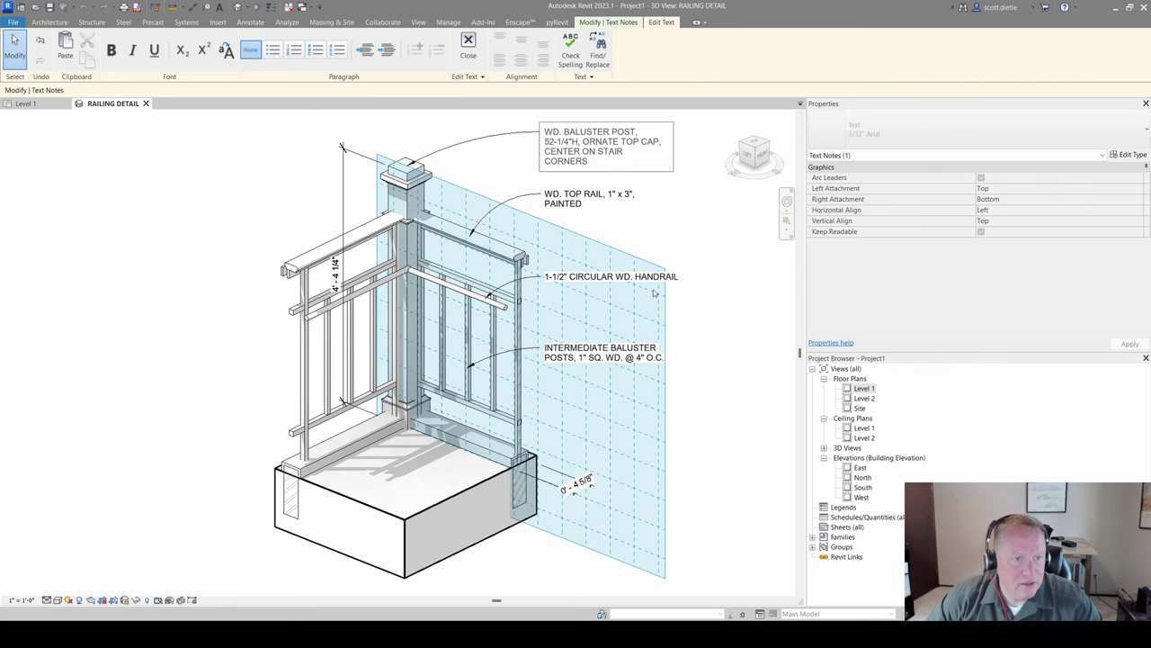
left_click(706, 244)
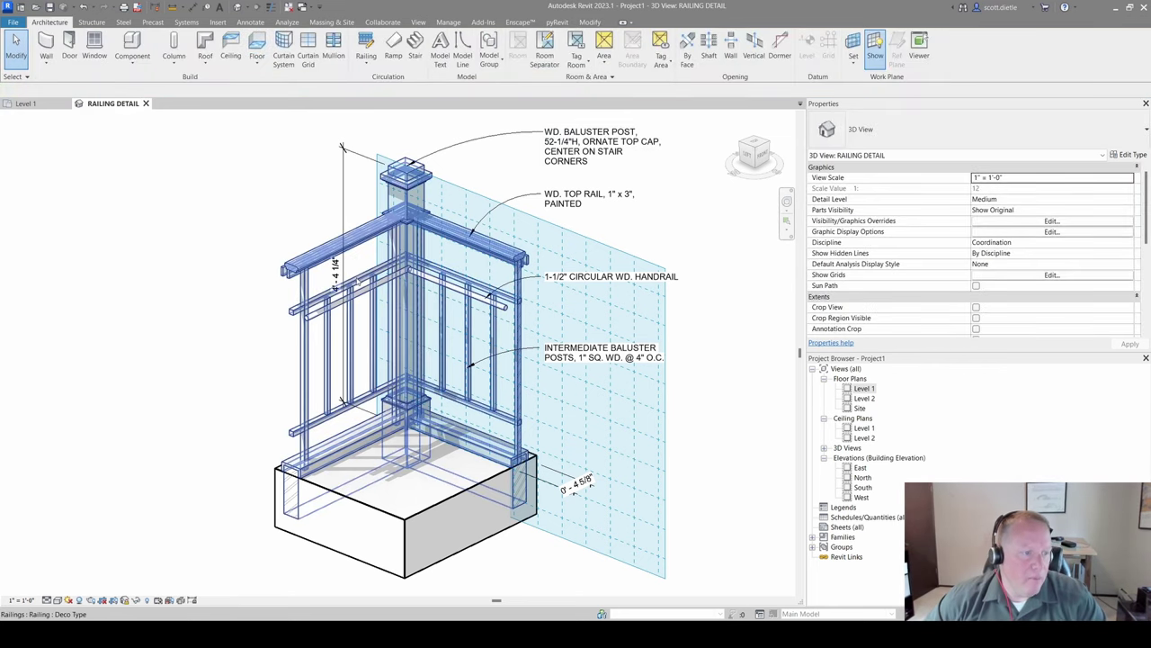
Step: Move the post height dimension to the right of the railing and shift the handrail and intermediate baluster notes right to clear it
left_click(343, 225)
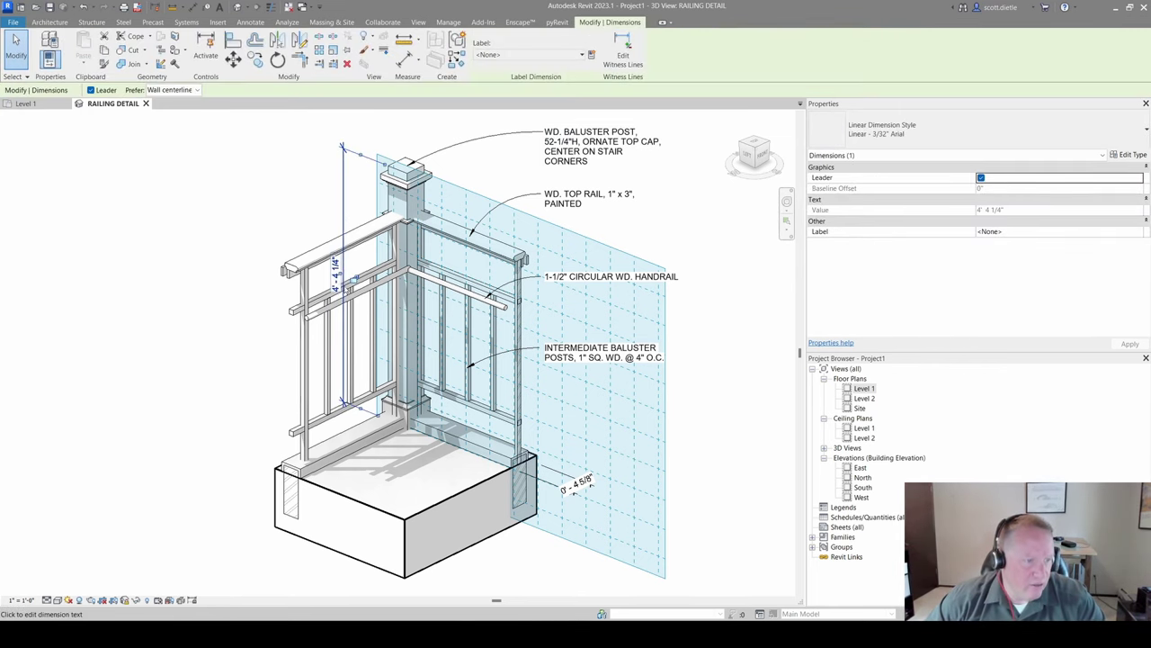
left_click_drag(330, 214, 544, 328)
left_click(612, 286)
left_click_drag(612, 286, 645, 286)
left_click(575, 340)
left_click_drag(575, 340, 604, 338)
Step: Shift the top rail and baluster post notes right to align with the other leader notes
double_click(549, 194)
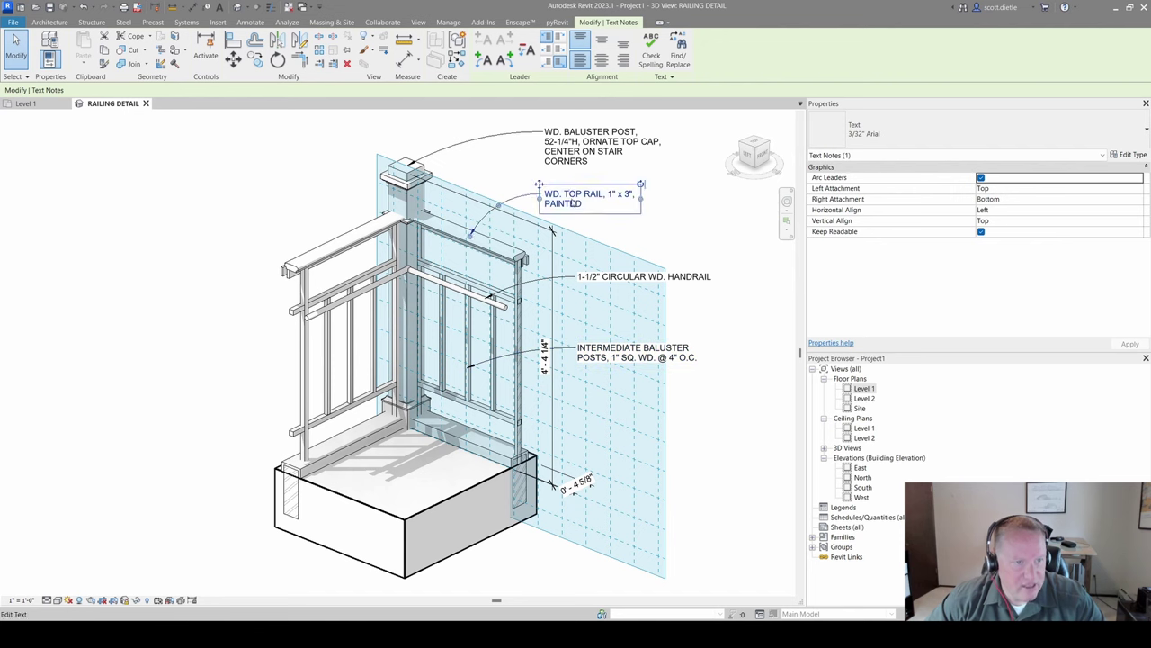
left_click(543, 187)
left_click_drag(545, 189, 577, 189)
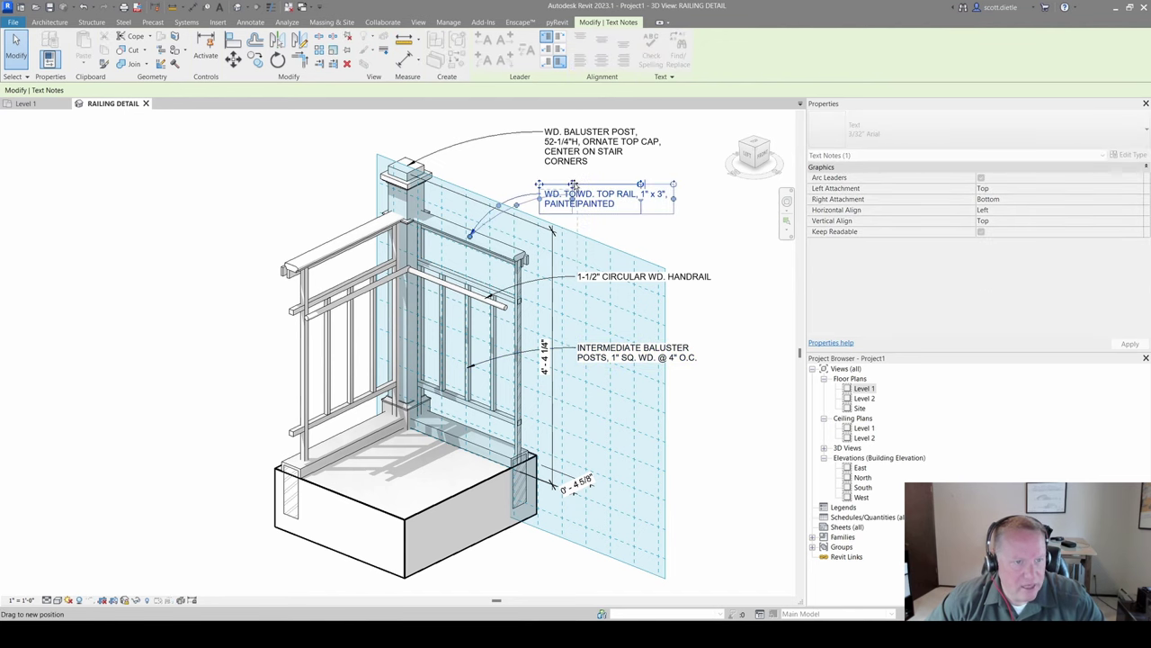
left_click(556, 132)
left_click_drag(556, 132, 589, 133)
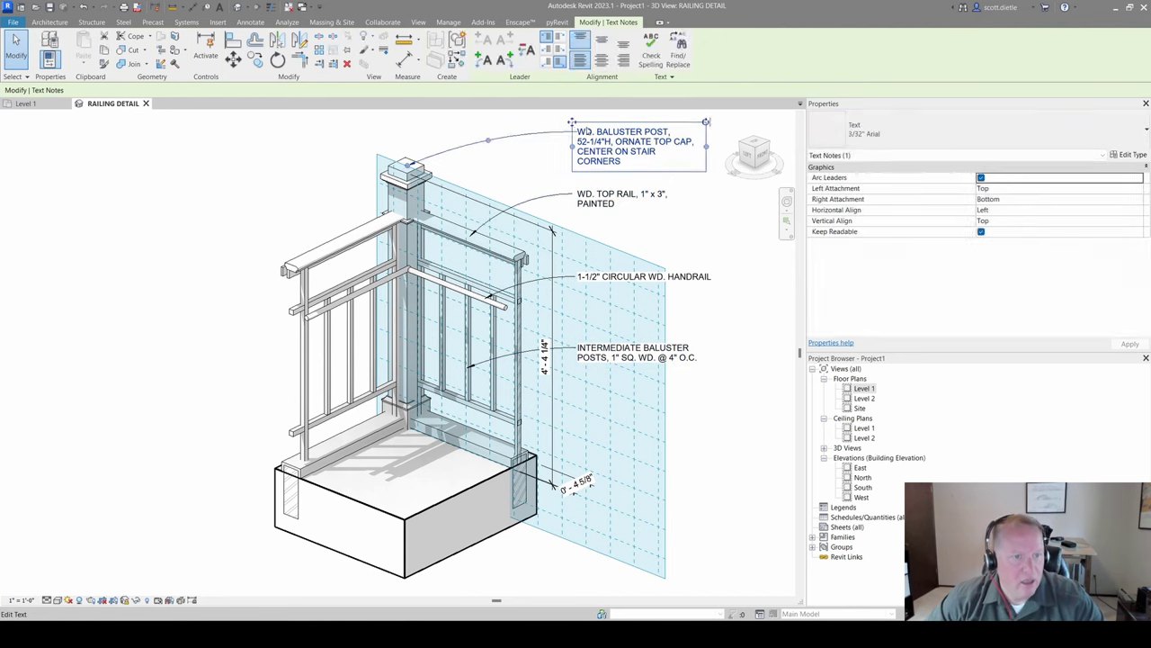
key("Escape")
left_click(576, 483)
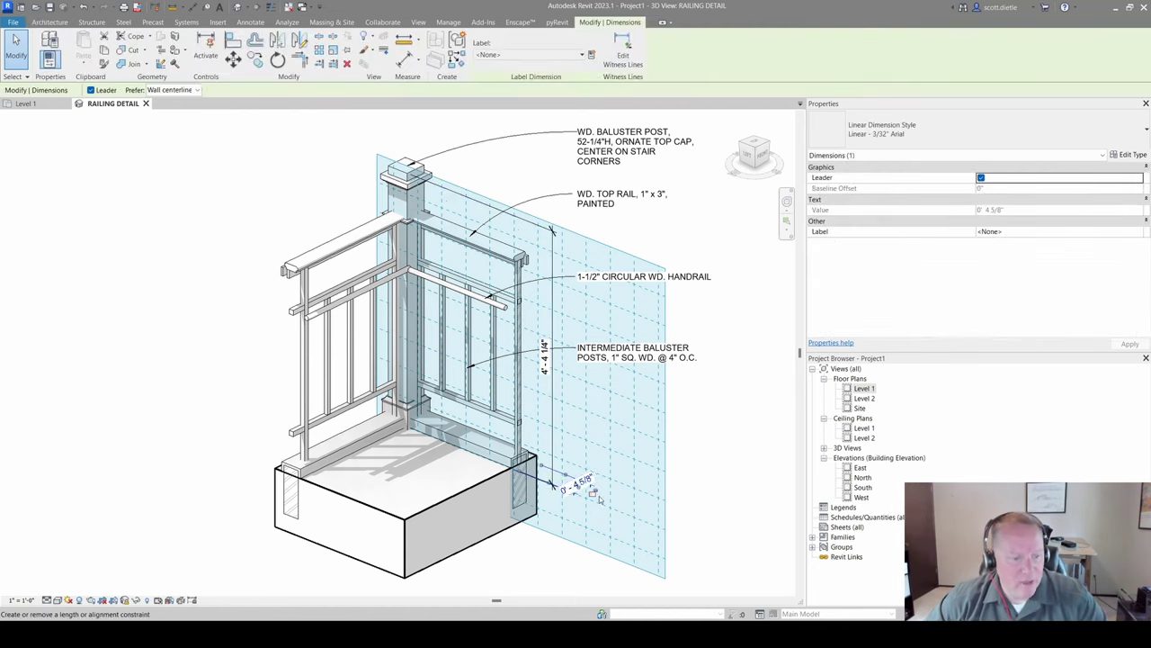
scroll(594, 493, "up", 3)
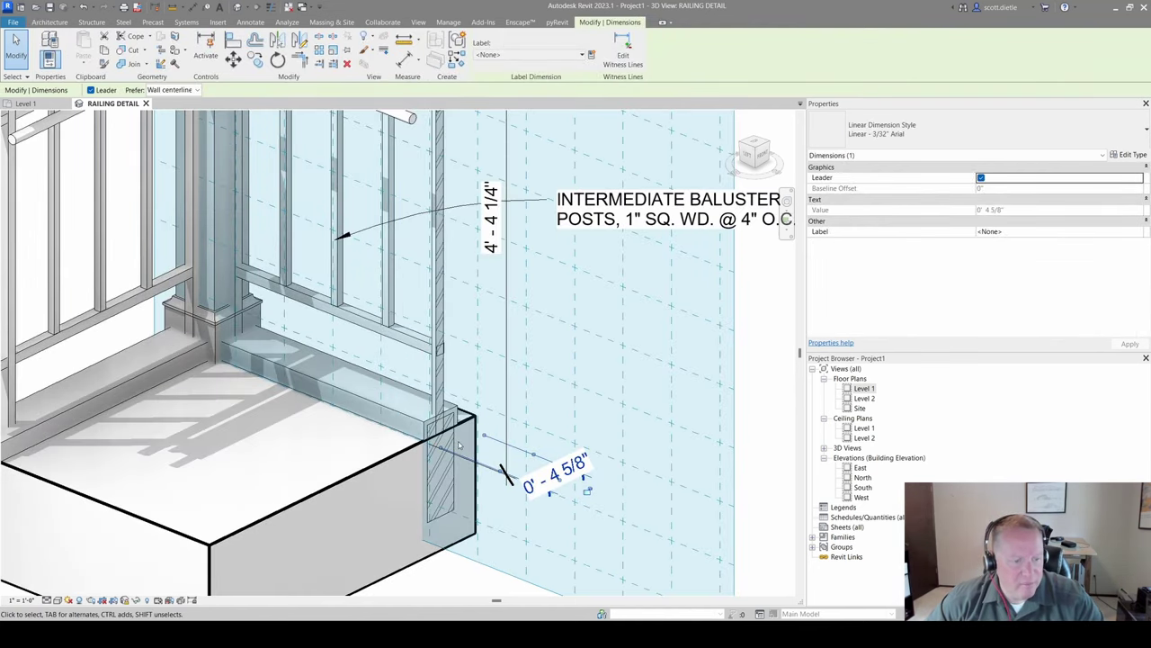
scroll(457, 445, "down", 4)
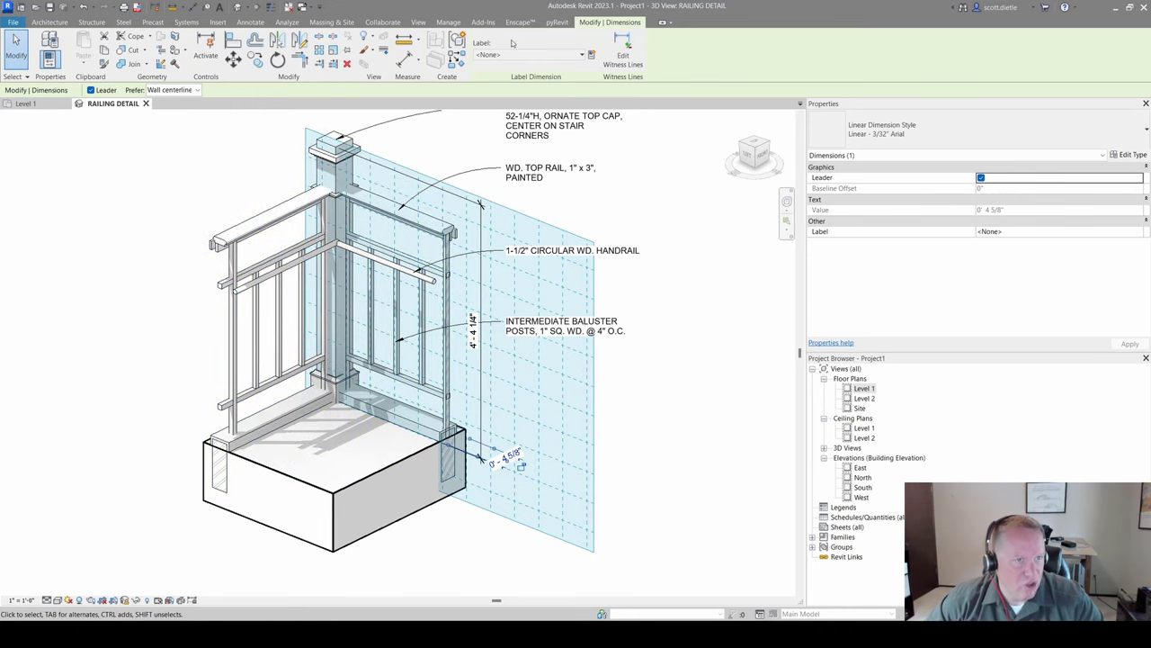
Step: Set the work plane to the vertical plane of the left railing run by picking a plane on the railing
left_click(56, 22)
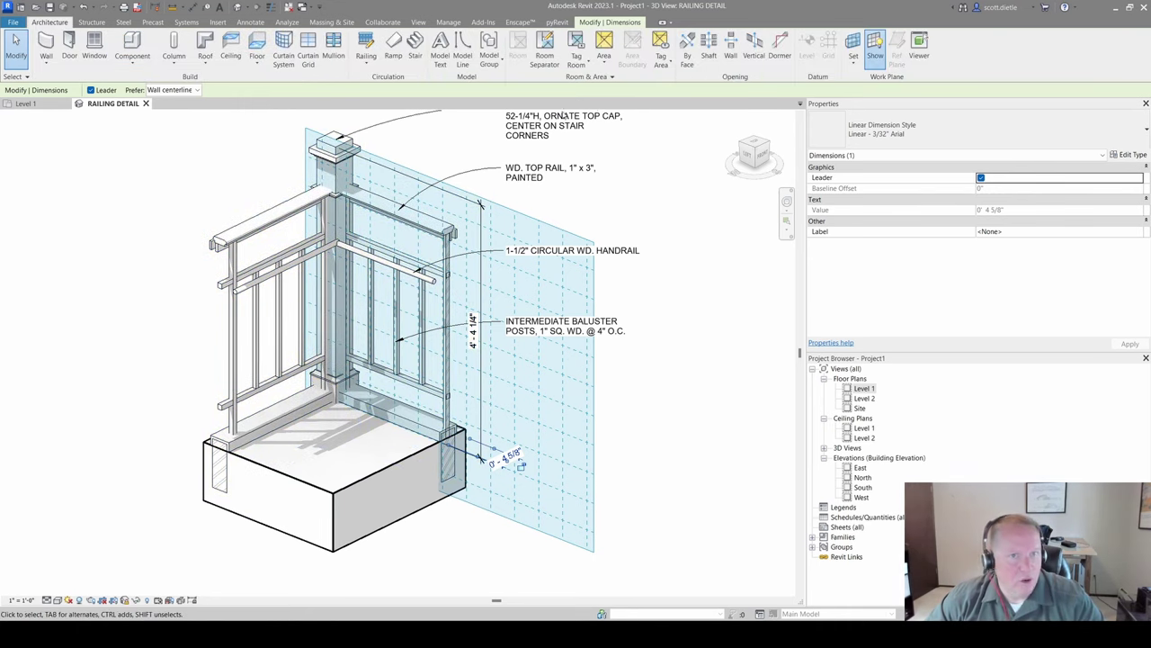
left_click(853, 44)
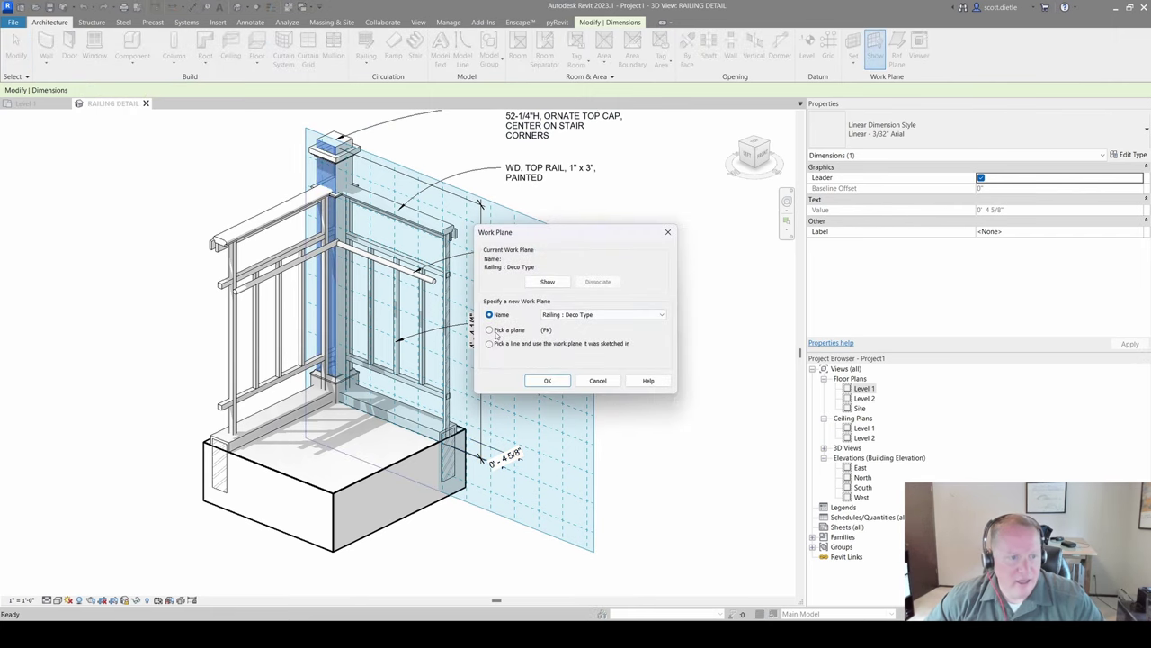
left_click(547, 380)
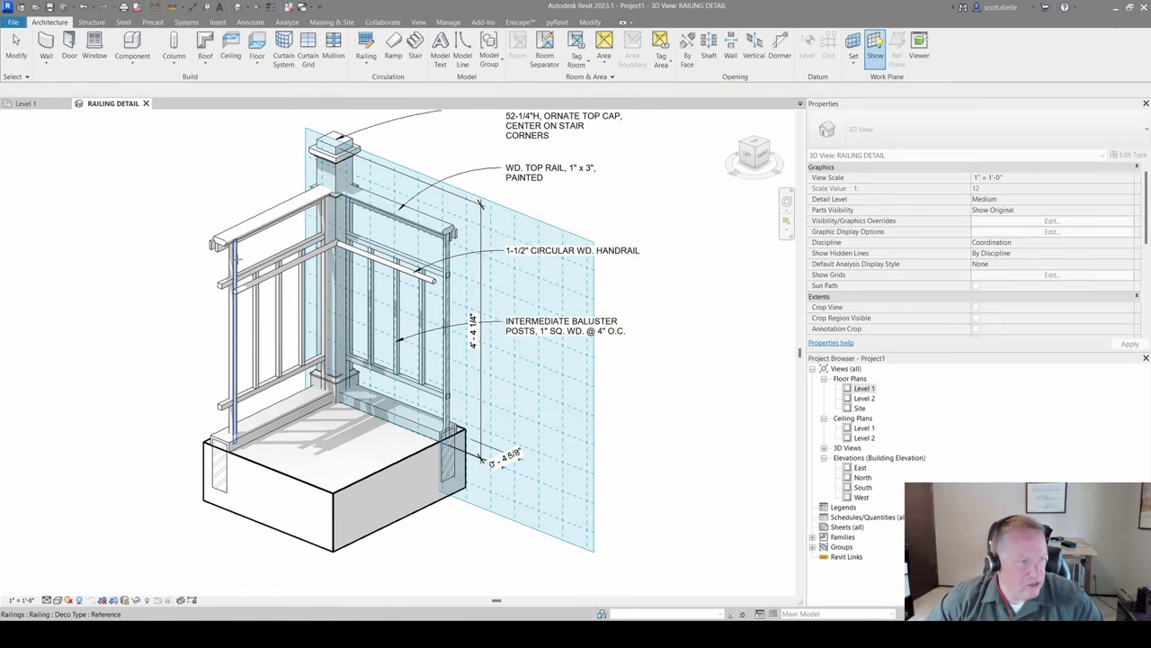
left_click(242, 254)
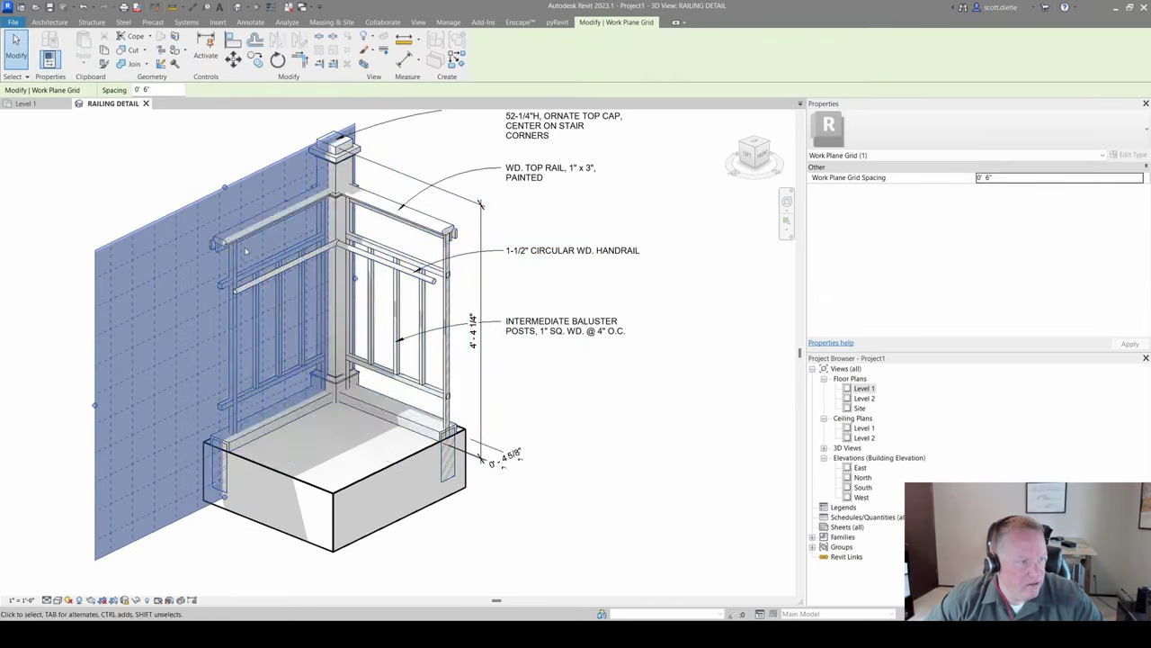
Step: Place a vertical aligned dimension string beside the left railing from the slab through the curb, lower and upper rails and top rail to the post cap
left_click(406, 58)
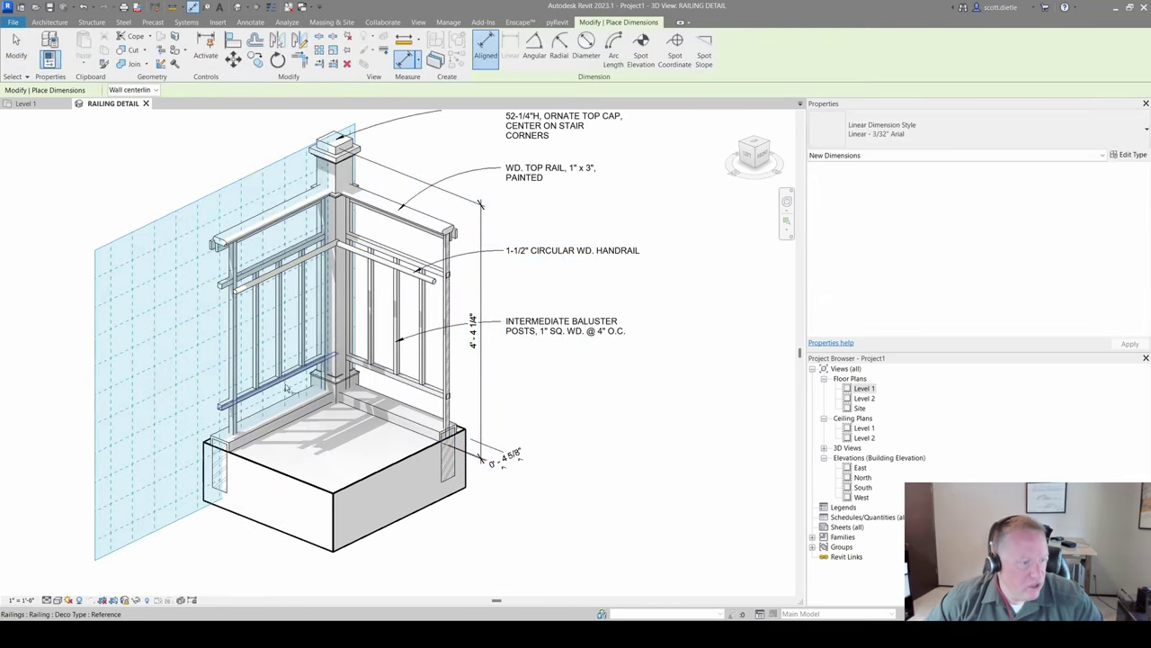
scroll(243, 463, "up", 5)
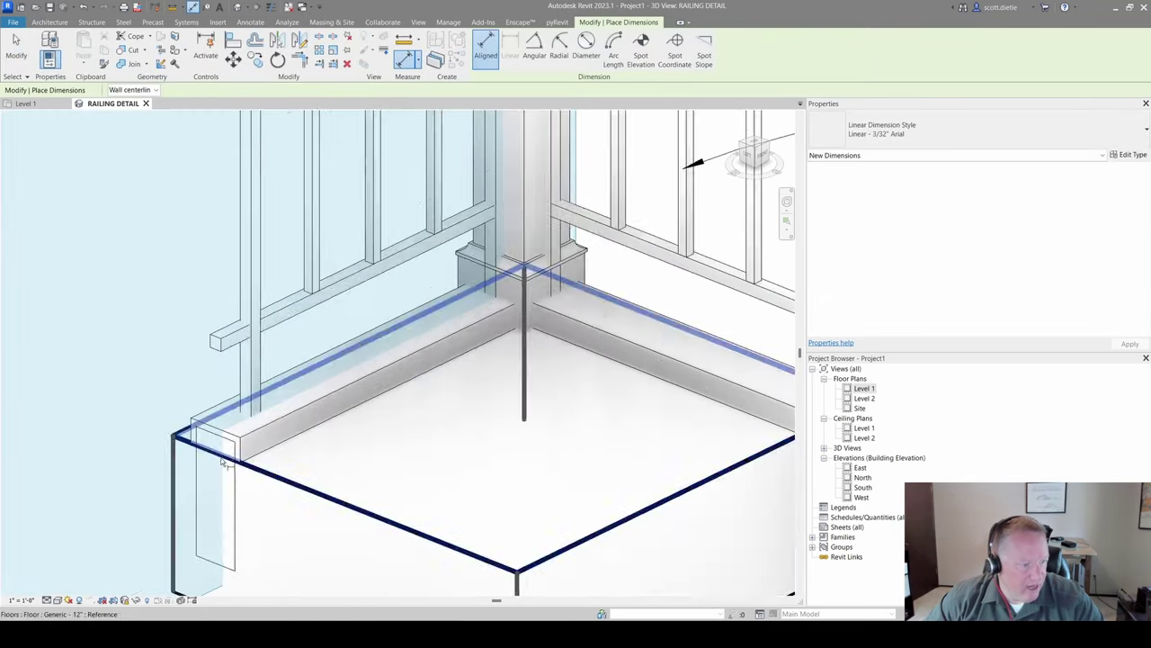
left_click(243, 442)
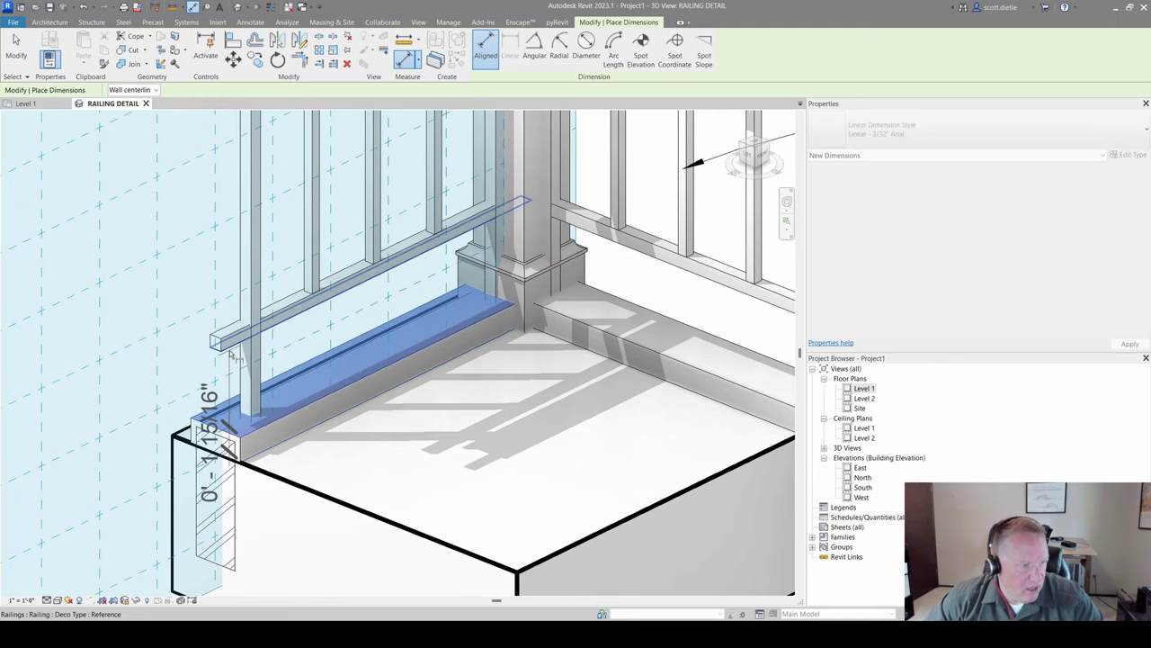
scroll(266, 193, "up", 2)
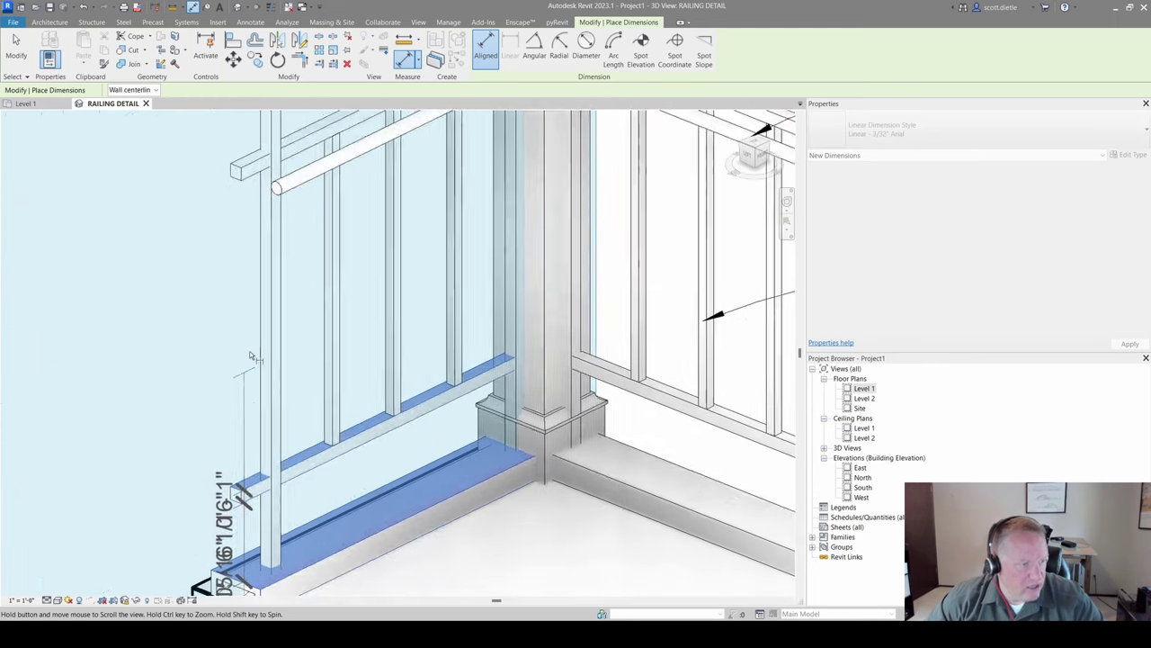
left_click(261, 196)
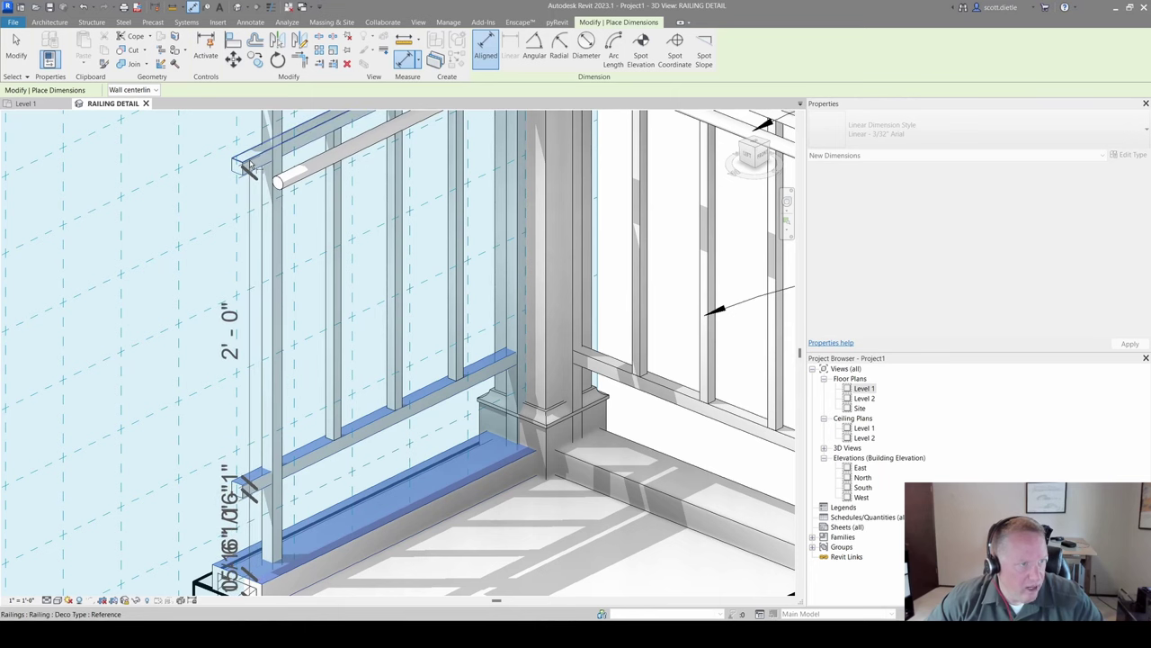
middle_click_drag(248, 198, 243, 304)
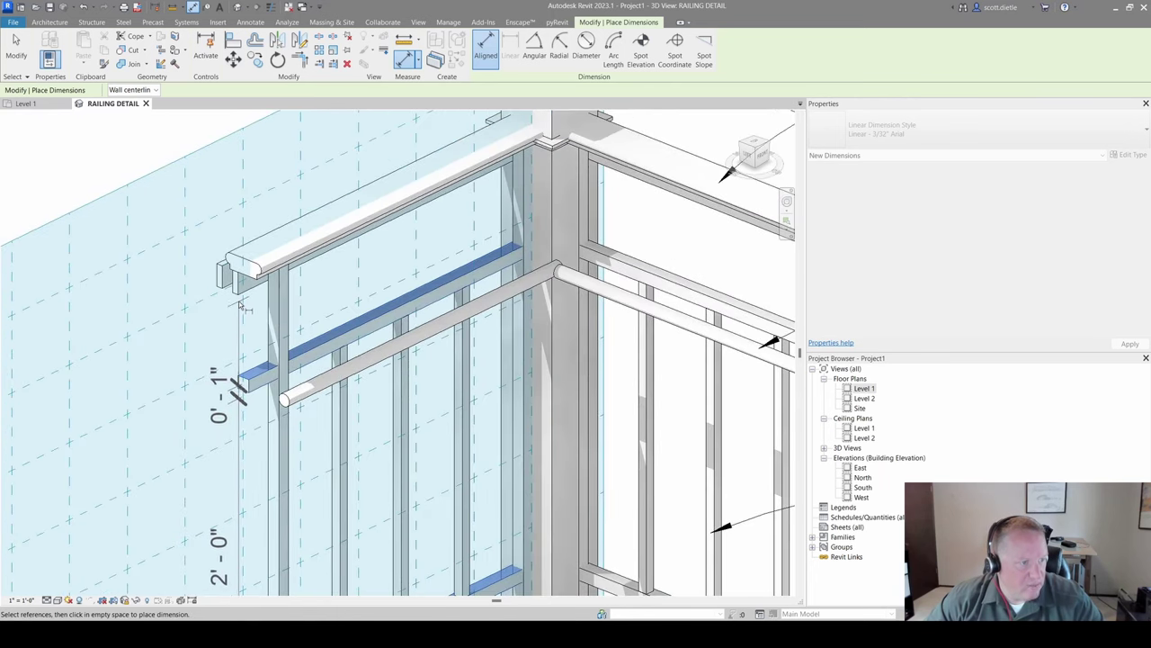
left_click(241, 301)
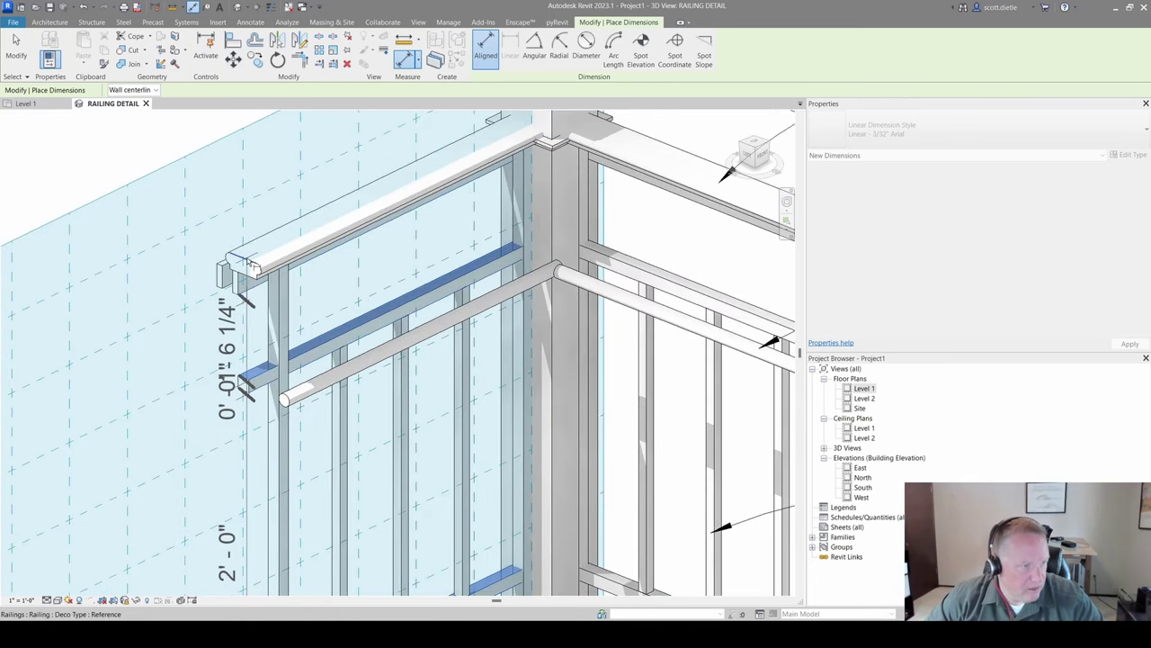
scroll(216, 237, "down", 3)
middle_click_drag(387, 135, 391, 198)
scroll(389, 182, "up", 4)
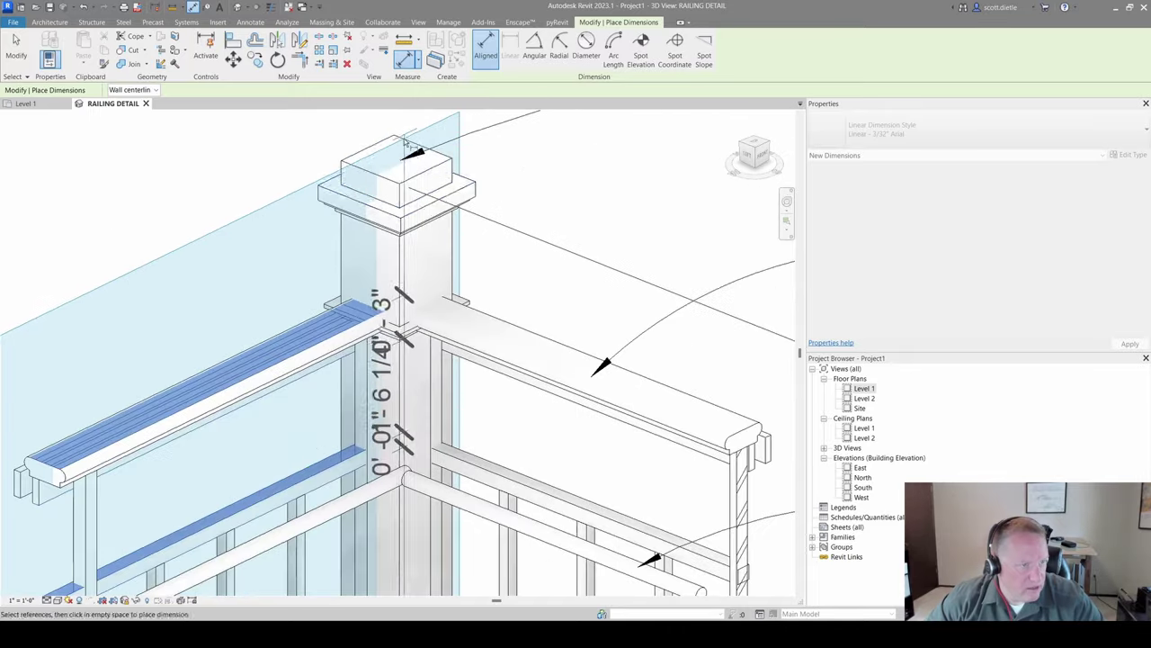
scroll(387, 189, "down", 5)
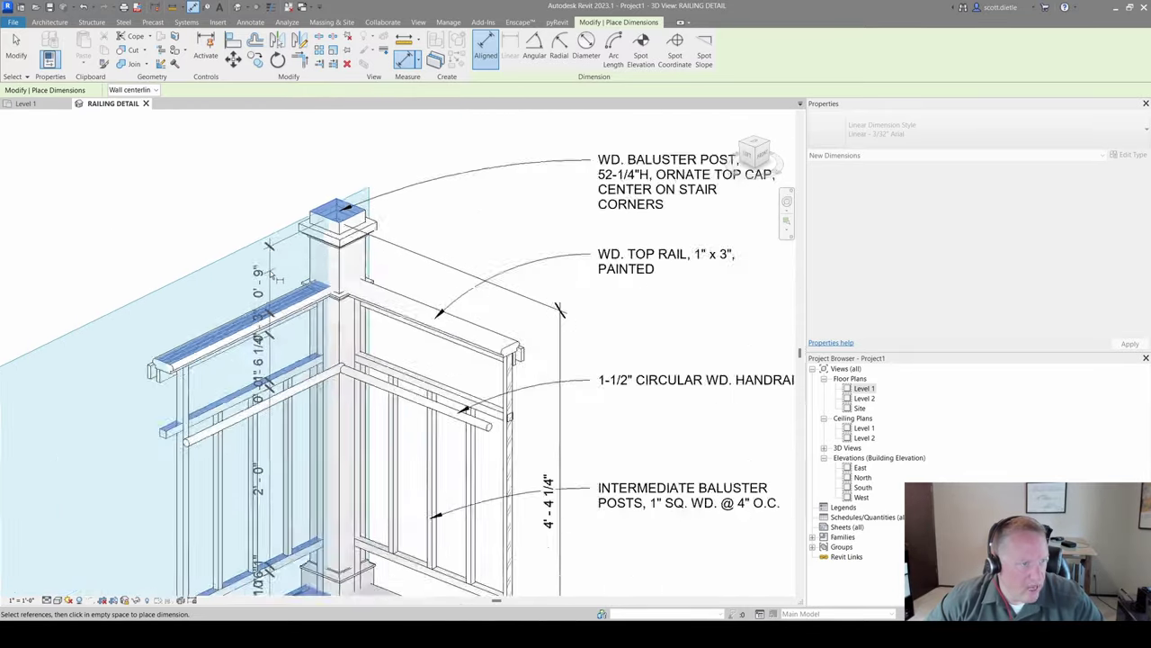
middle_click_drag(235, 326, 276, 304)
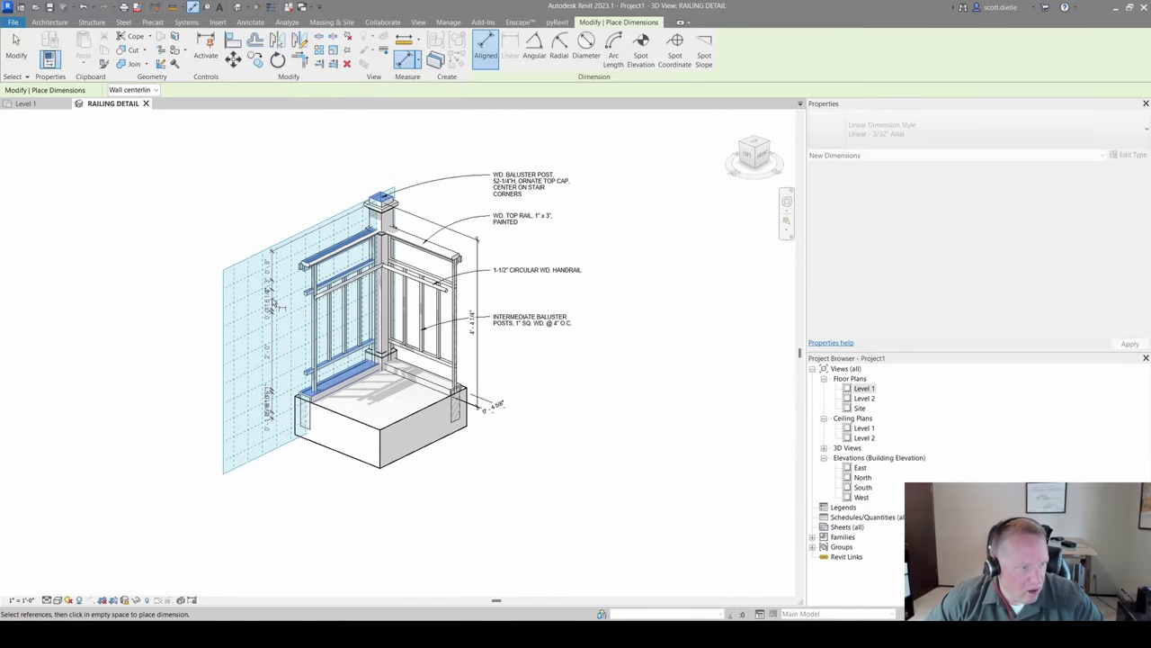
key("Escape")
key("Escape")
Step: Extend the string's witness lines for the top rail and the upper intermediate rail toward the ends of those rails
scroll(274, 286, "up", 5)
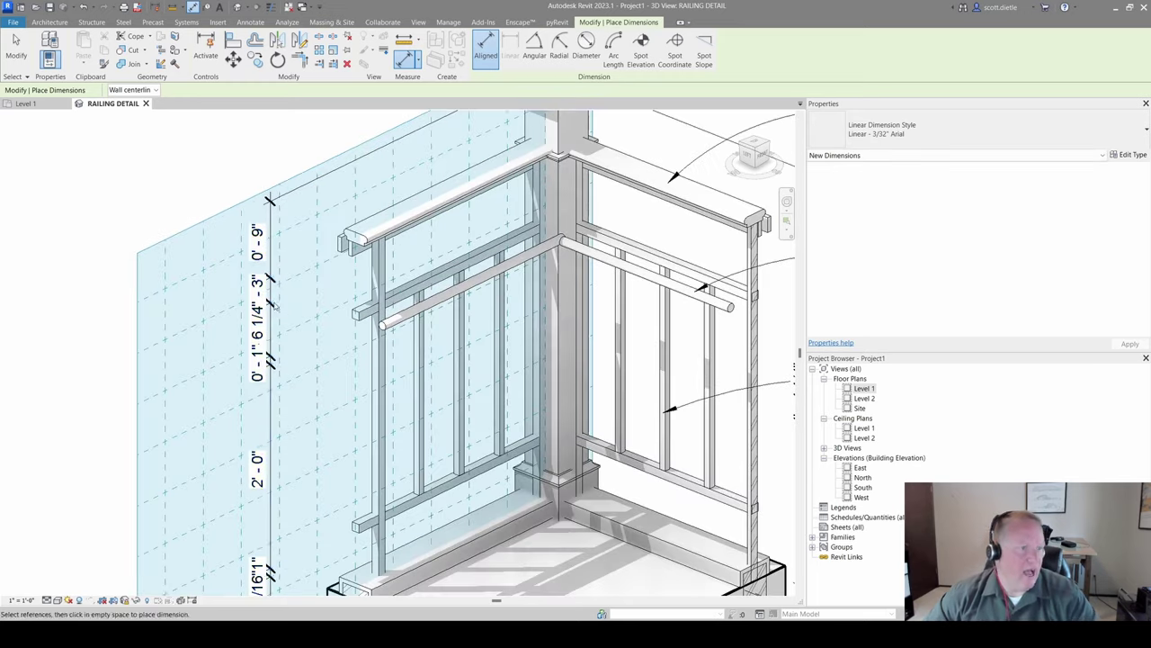
left_click(274, 280)
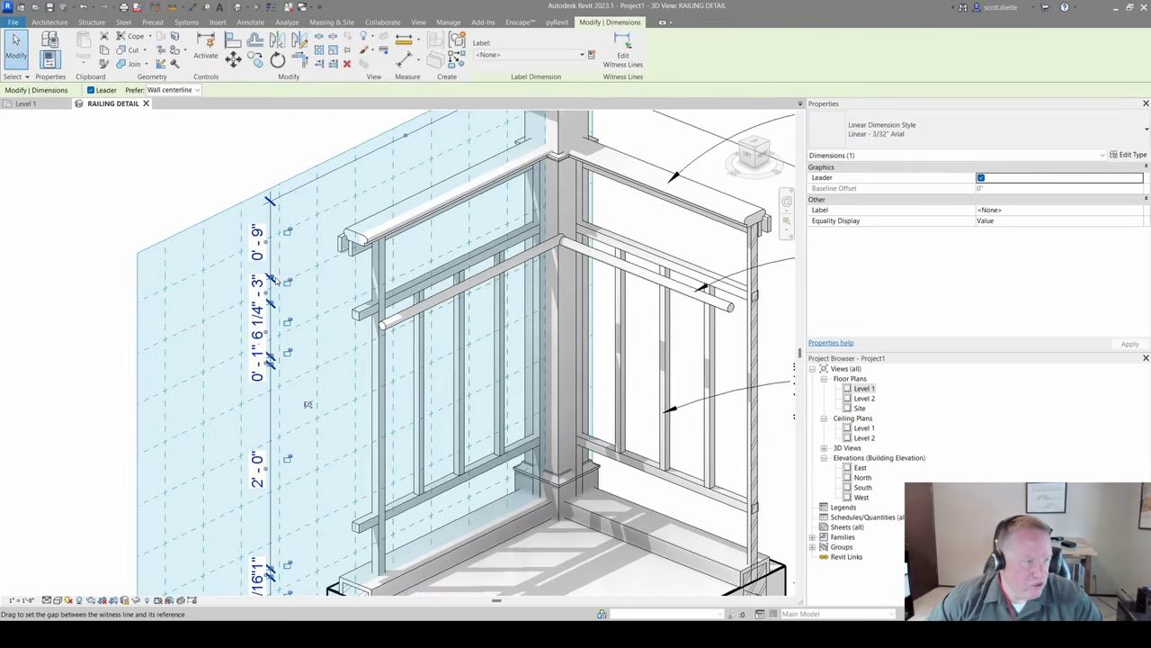
left_click_drag(314, 260, 305, 260)
left_click_drag(270, 357, 347, 346)
middle_click_drag(348, 346, 368, 251)
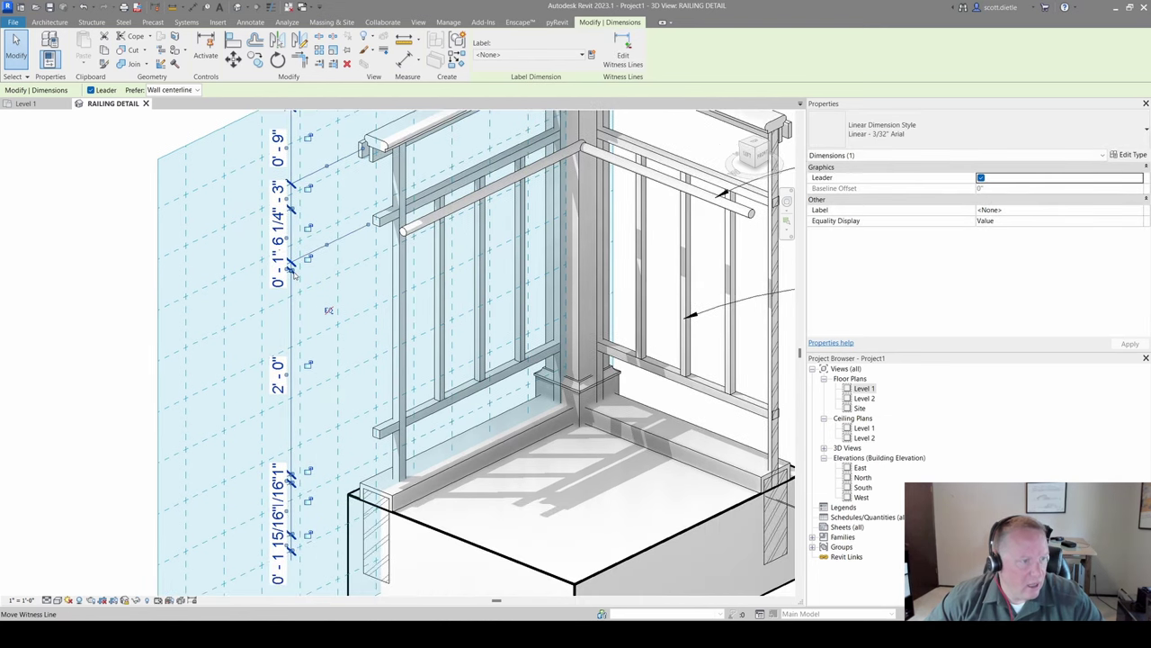
left_click_drag(294, 275, 383, 238)
scroll(377, 225, "up", 4)
key("Escape")
scroll(383, 237, "down", 5)
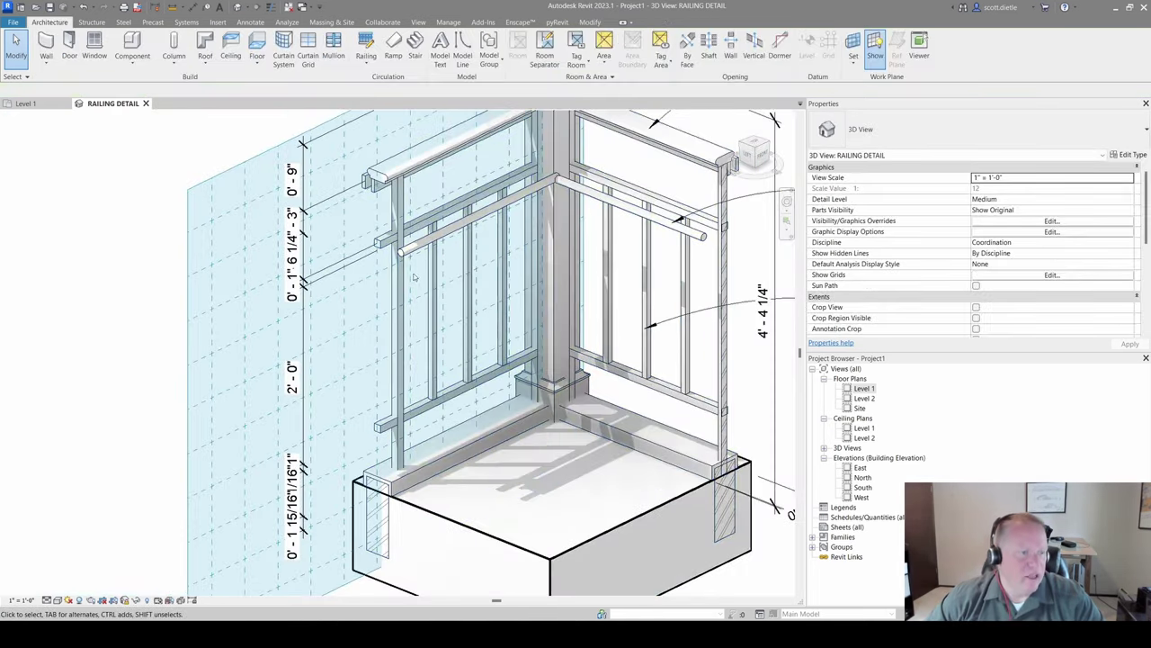
Step: Adjust the gap of the top rail's witness line so it reaches the end of the top rail
scroll(387, 224, "up", 4)
left_click(260, 517)
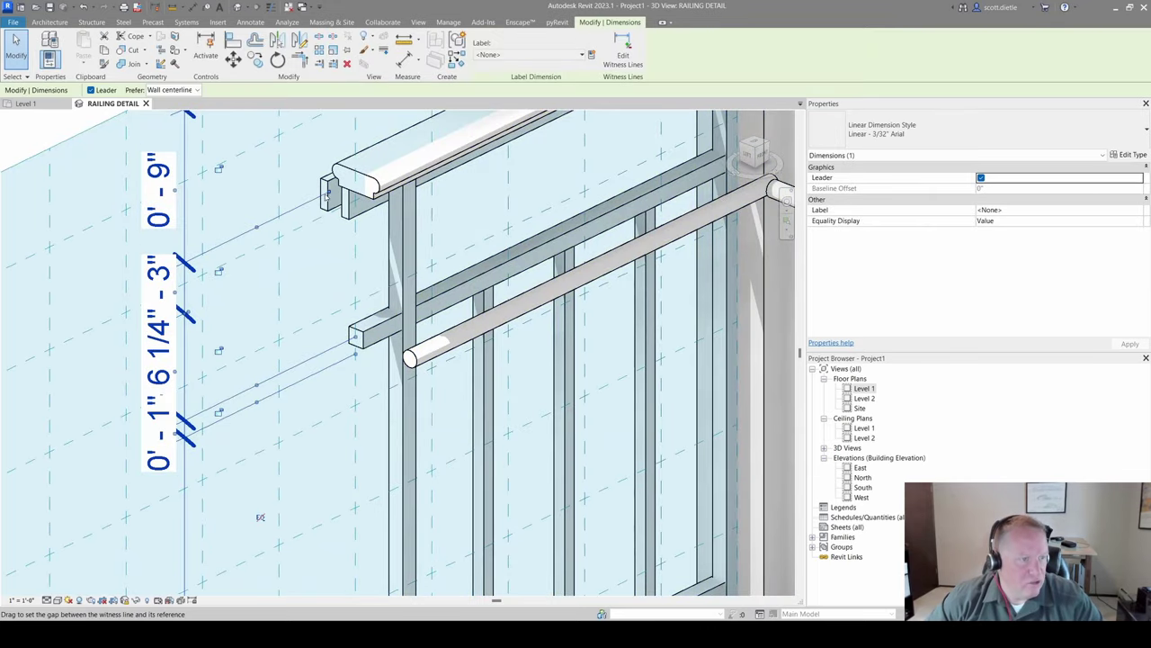
left_click_drag(359, 185, 362, 187)
key("Escape")
scroll(362, 189, "up", 1)
scroll(378, 198, "down", 4)
scroll(387, 202, "up", 4)
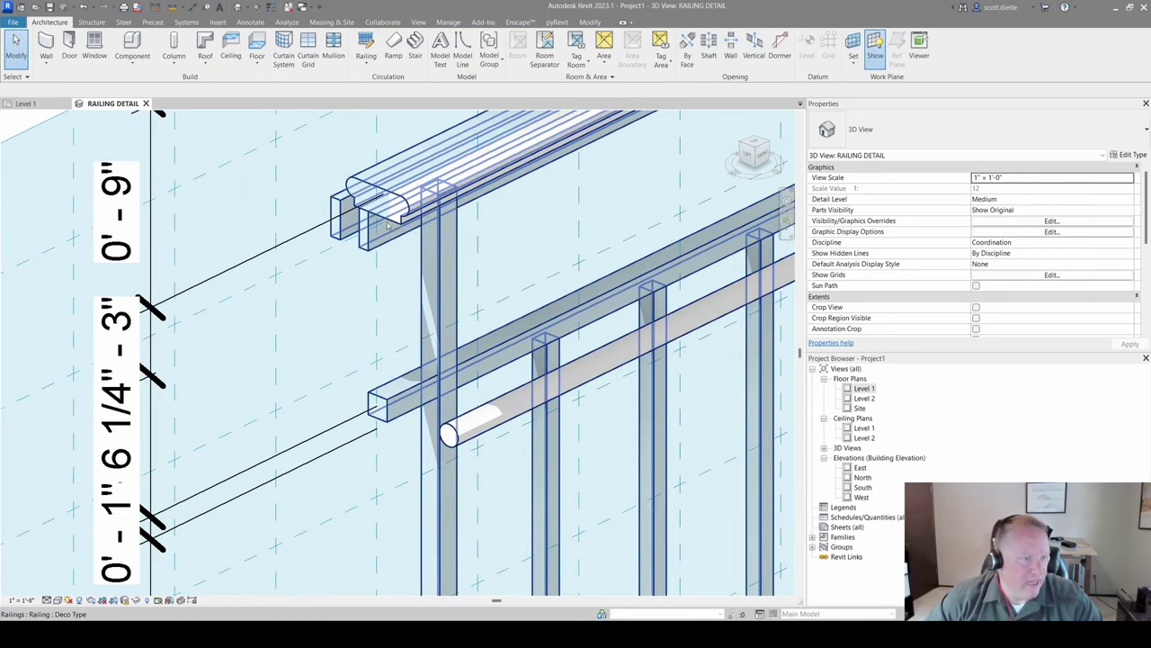
scroll(404, 217, "down", 5)
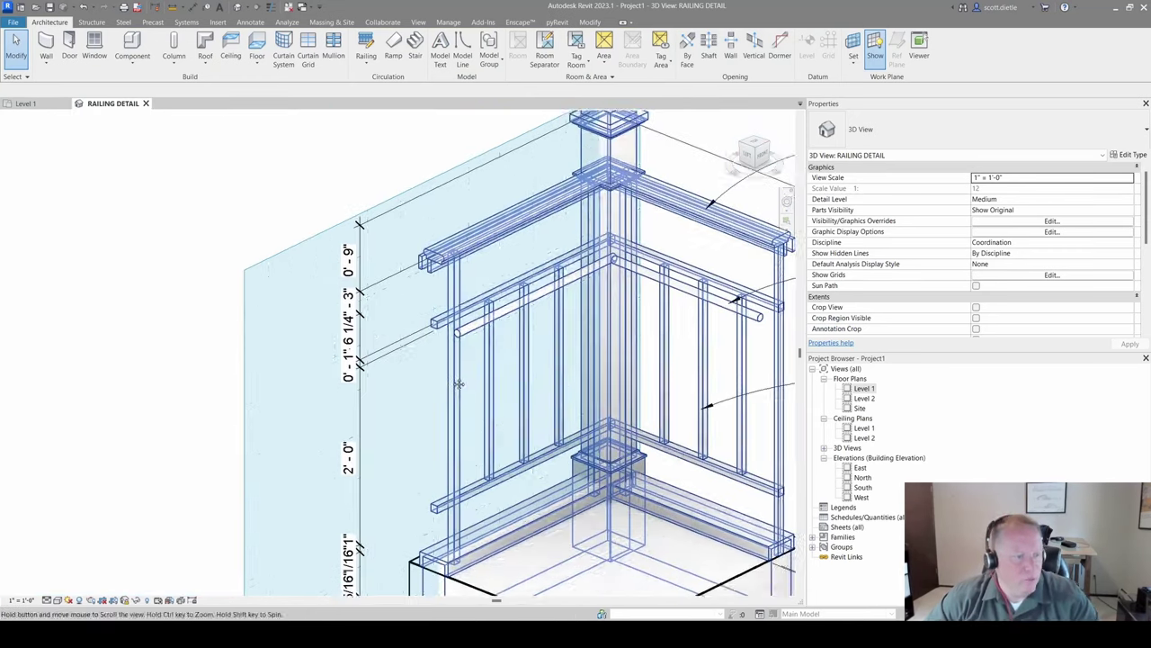
Step: Extend the dimension string's two witness lines for the lower rail to the end of that rail
left_click(372, 444)
scroll(370, 450, "up", 2)
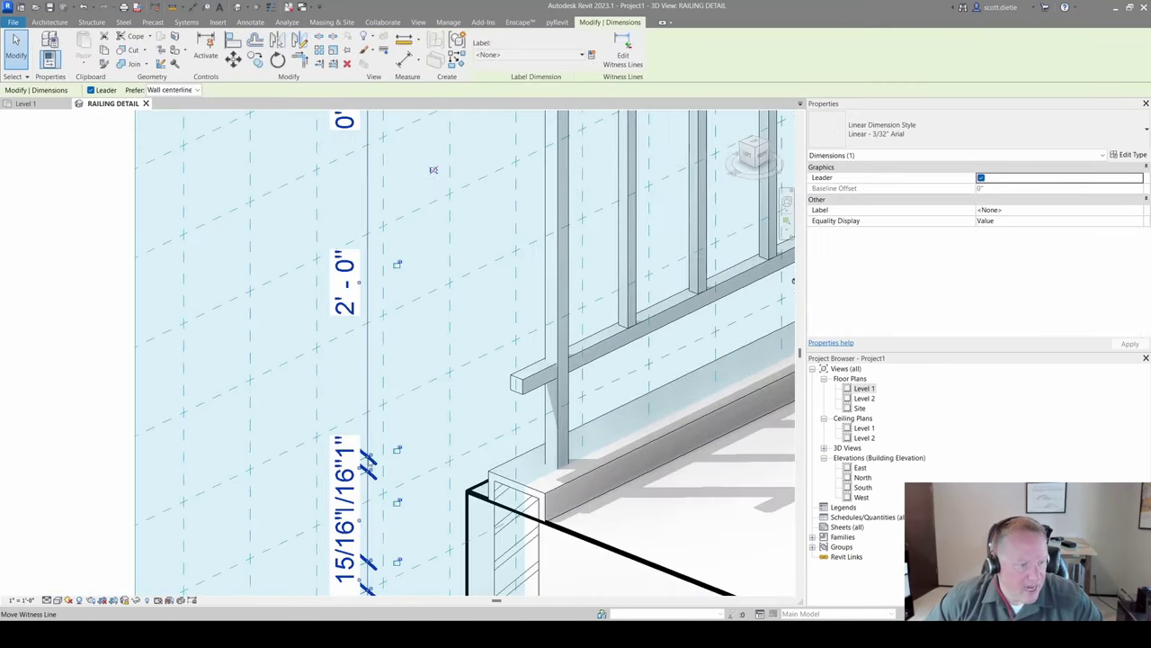
left_click(369, 458)
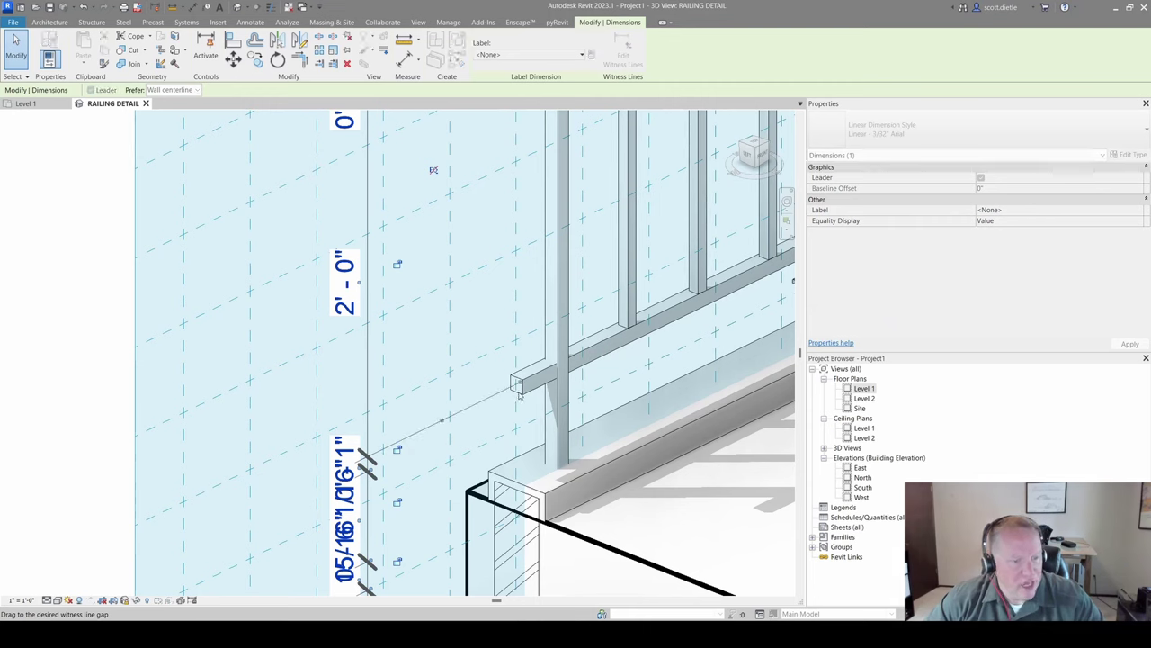
left_click_drag(368, 468, 519, 402)
key("Escape")
Step: Extend the two lowest witness lines of the dimension string to the curb top and the slab edge
middle_click_drag(519, 402, 418, 413, "shift")
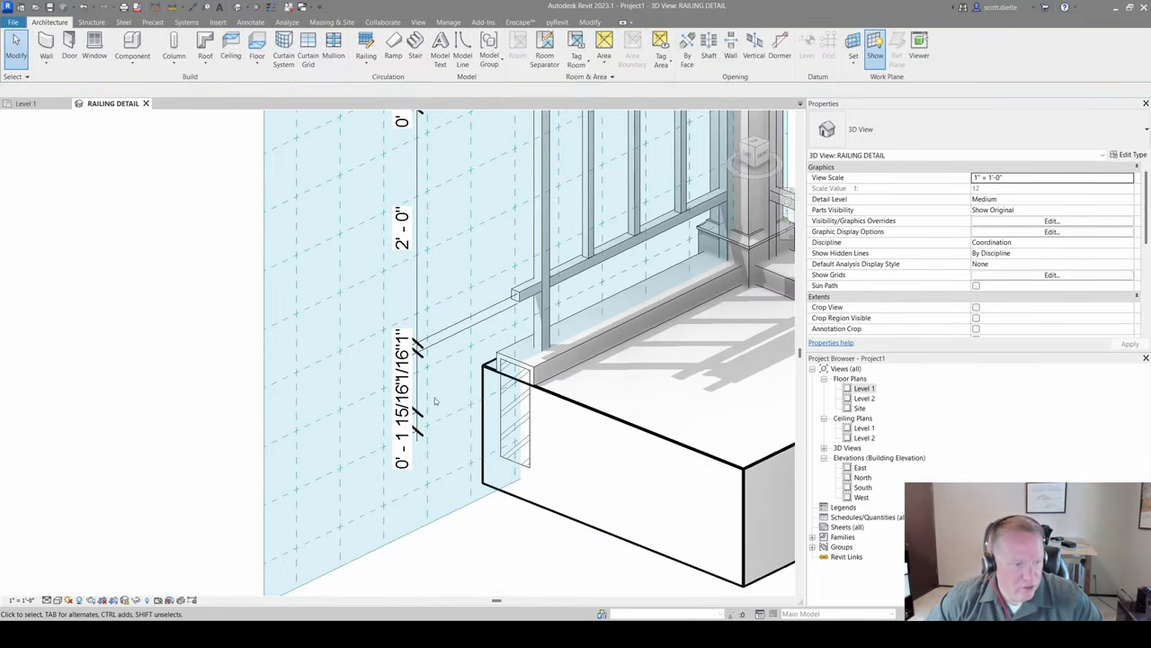
left_click(418, 412)
left_click_drag(419, 413, 519, 369)
left_click_drag(432, 450, 514, 392)
key("Escape")
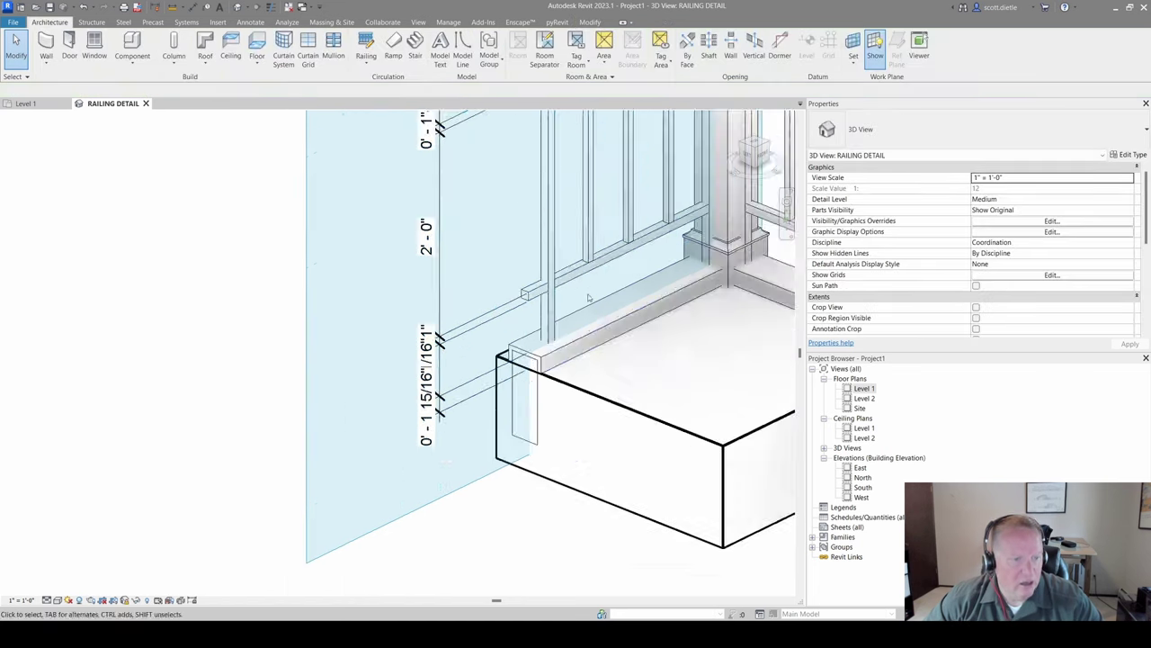
Step: Hide the work plane display in the railing detail view
key("z")
key("f")
left_click(874, 45)
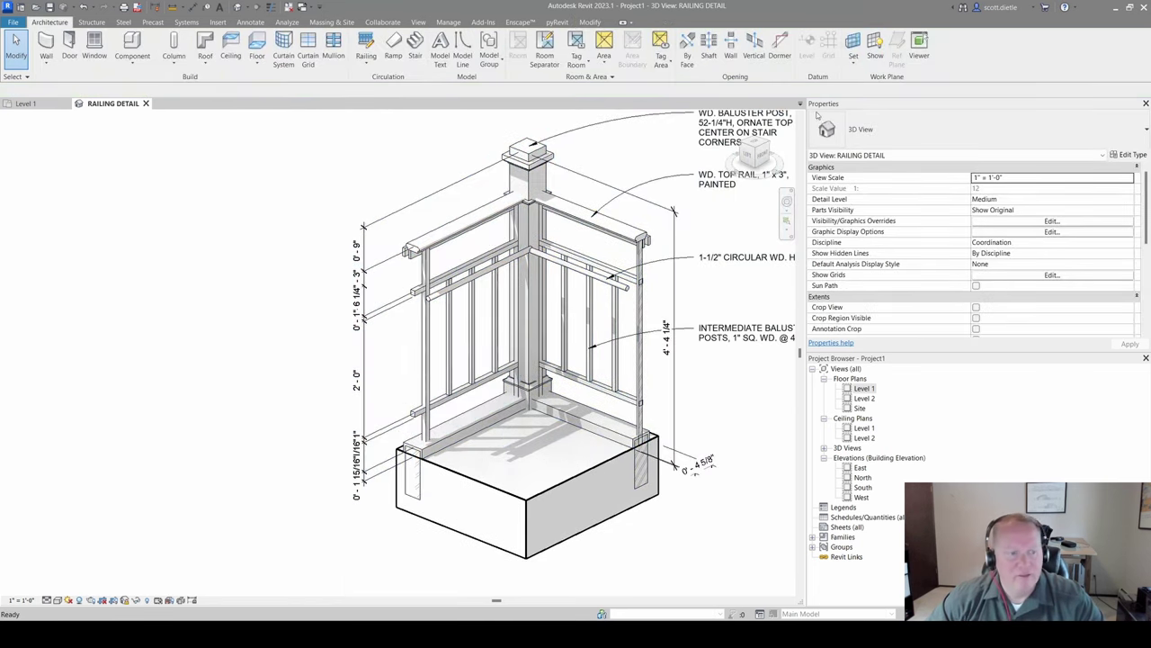
middle_click_drag(586, 338, 563, 343)
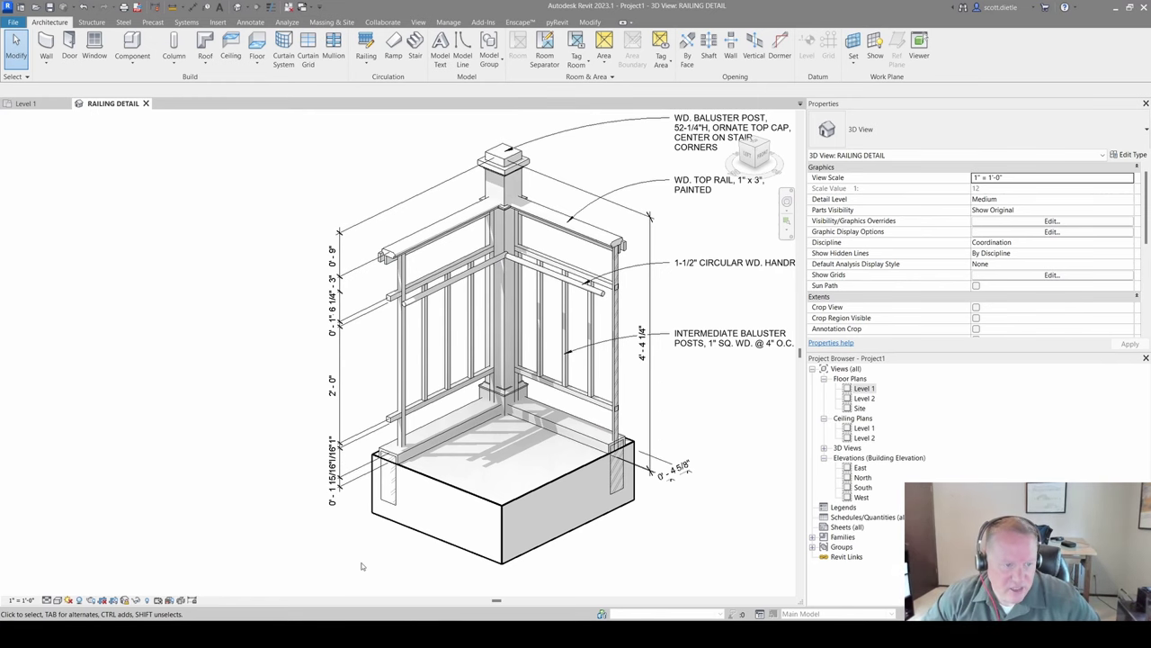
middle_click_drag(474, 507, 404, 531)
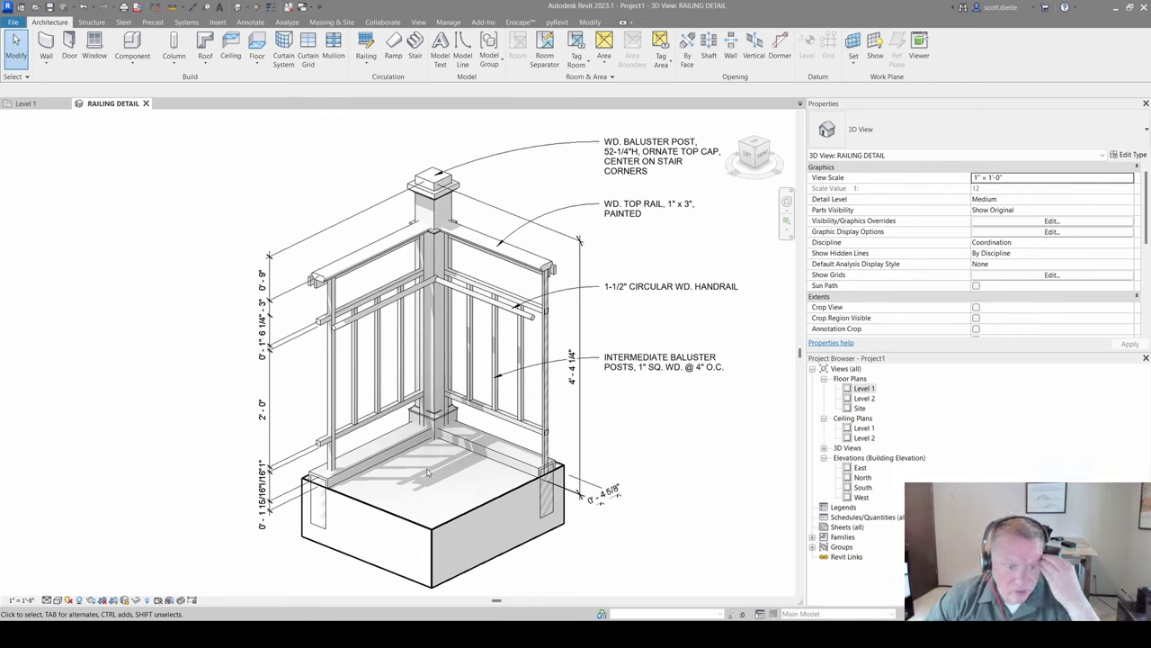
Step: Place a Target (Project) spot elevation with leader and shoulder on the top face of the slab
left_click(250, 22)
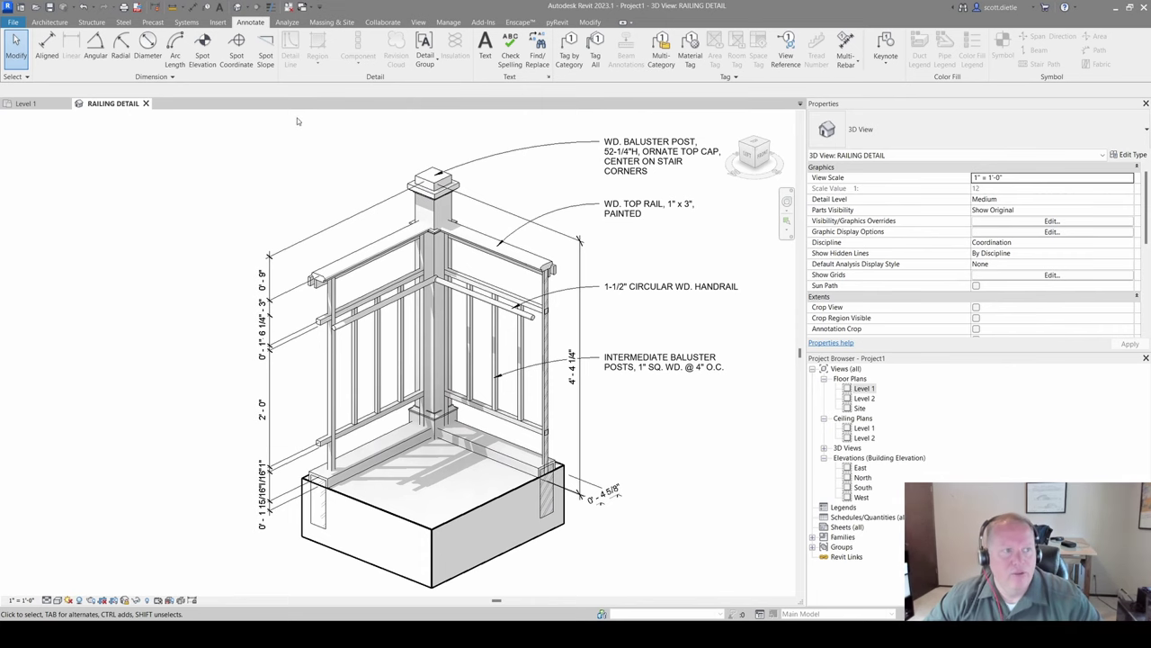
left_click(206, 56)
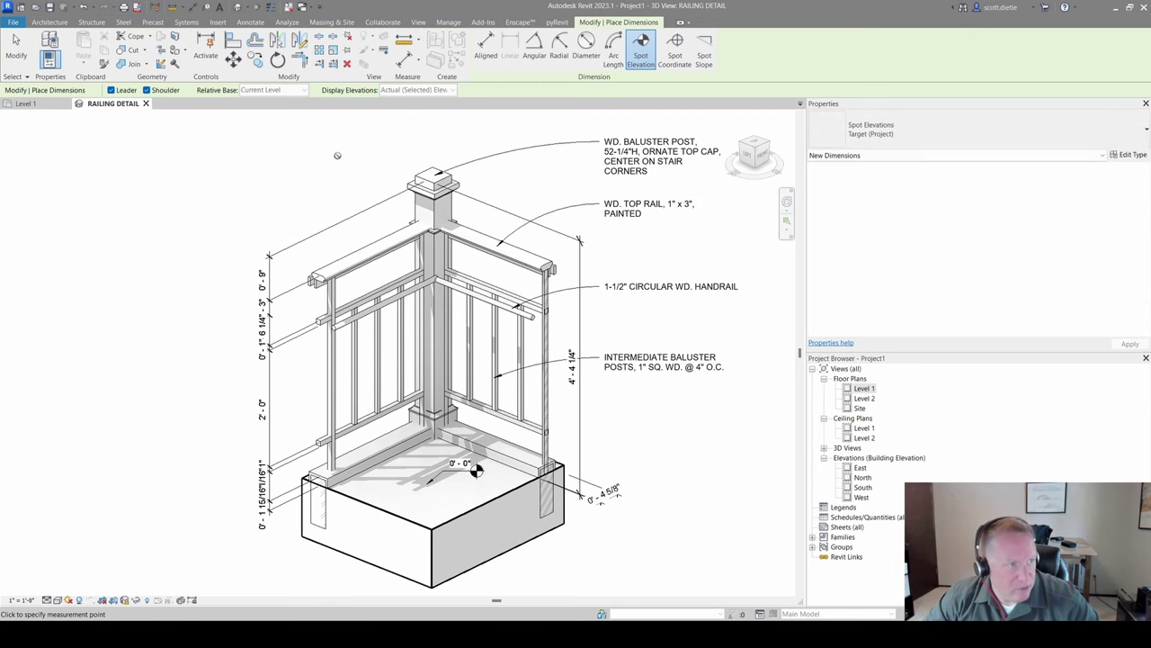
key("Escape")
key("Escape")
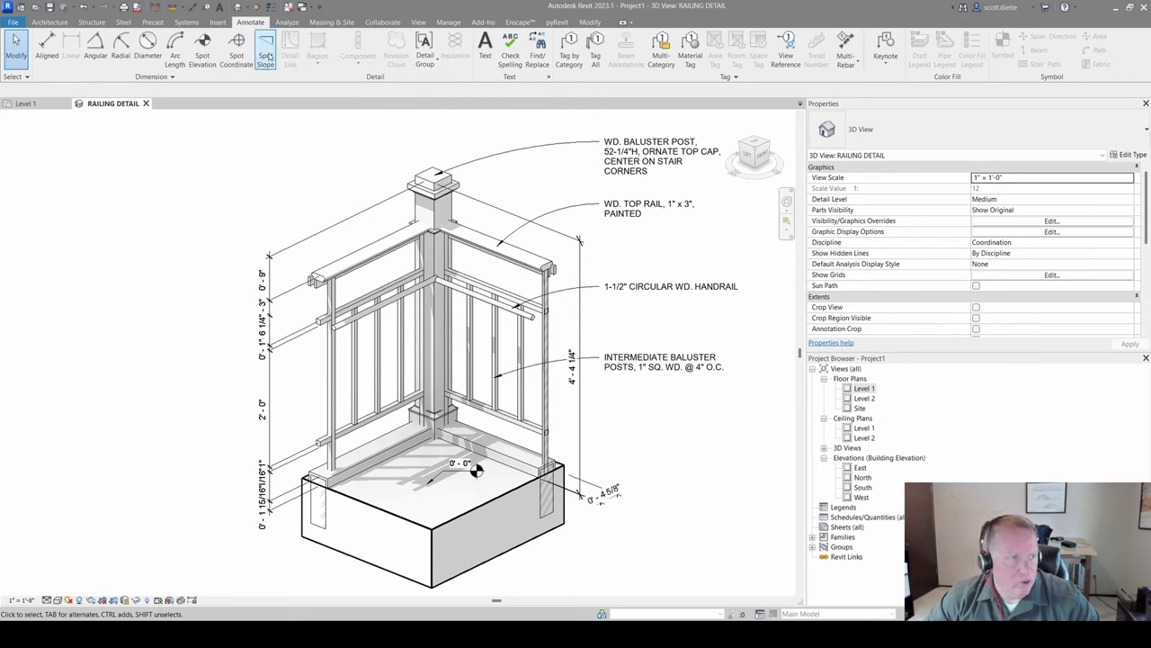
left_click(424, 54)
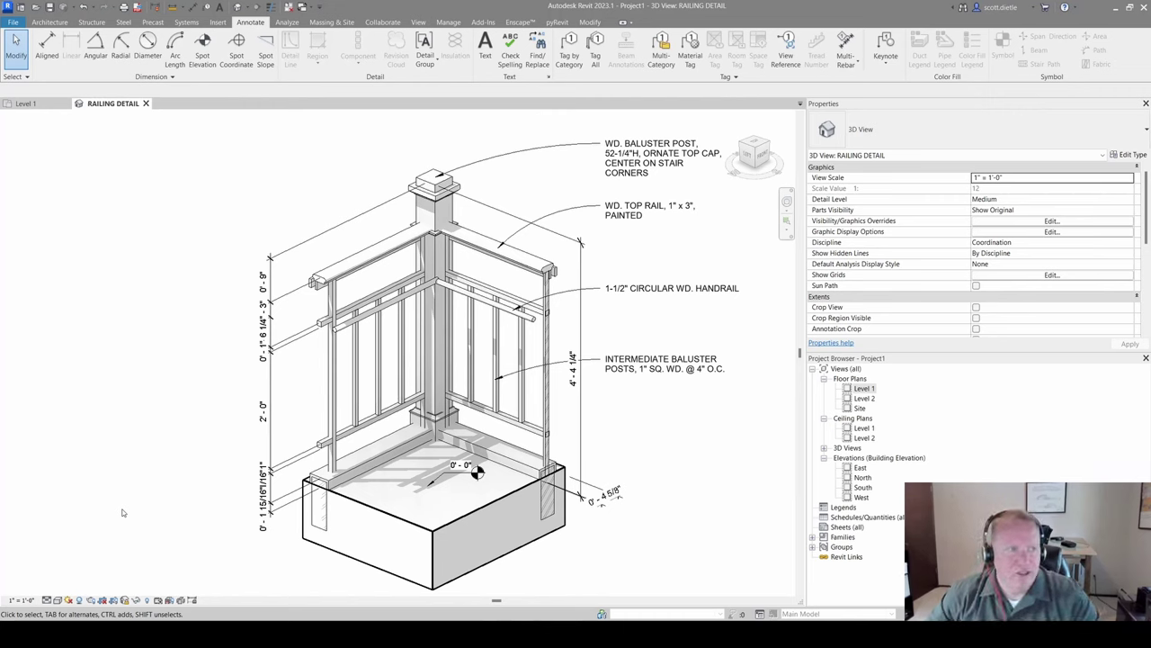
Step: Create a new sheet using the E1 30x42 Horizontal titleblock
left_click(419, 22)
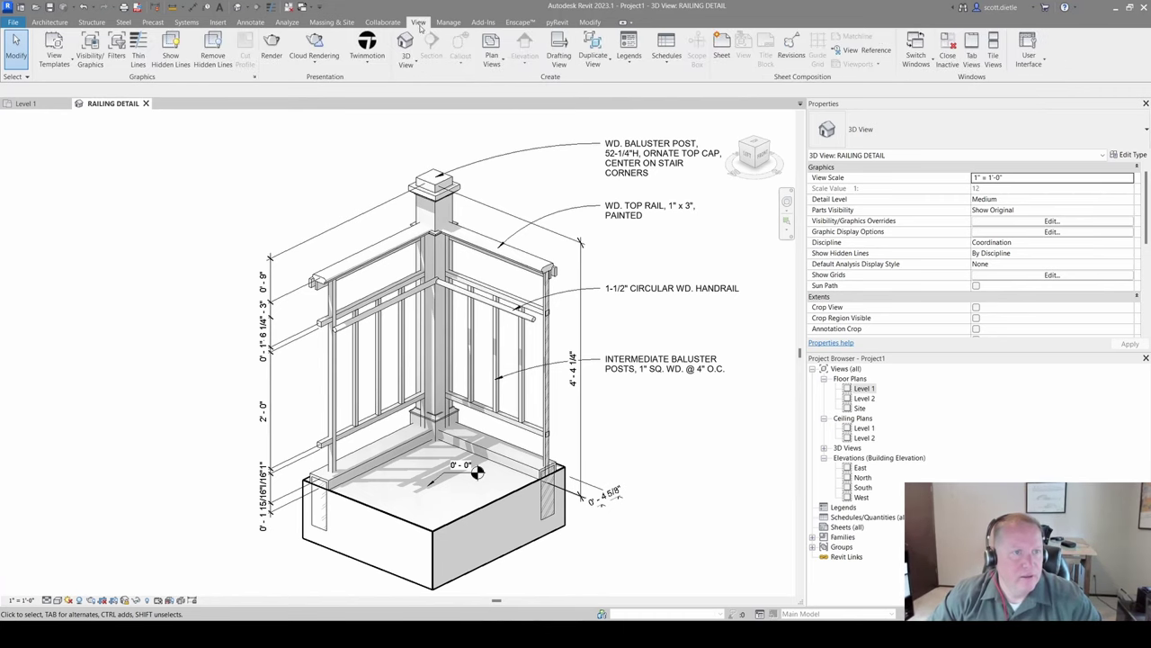
left_click(724, 52)
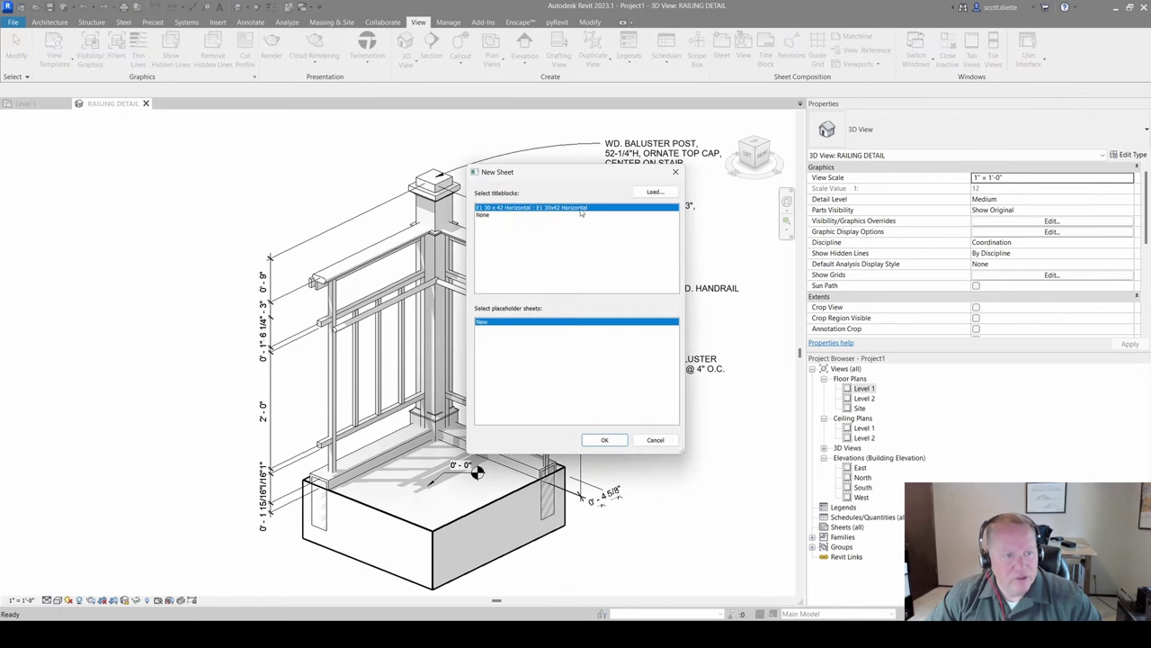
left_click(603, 440)
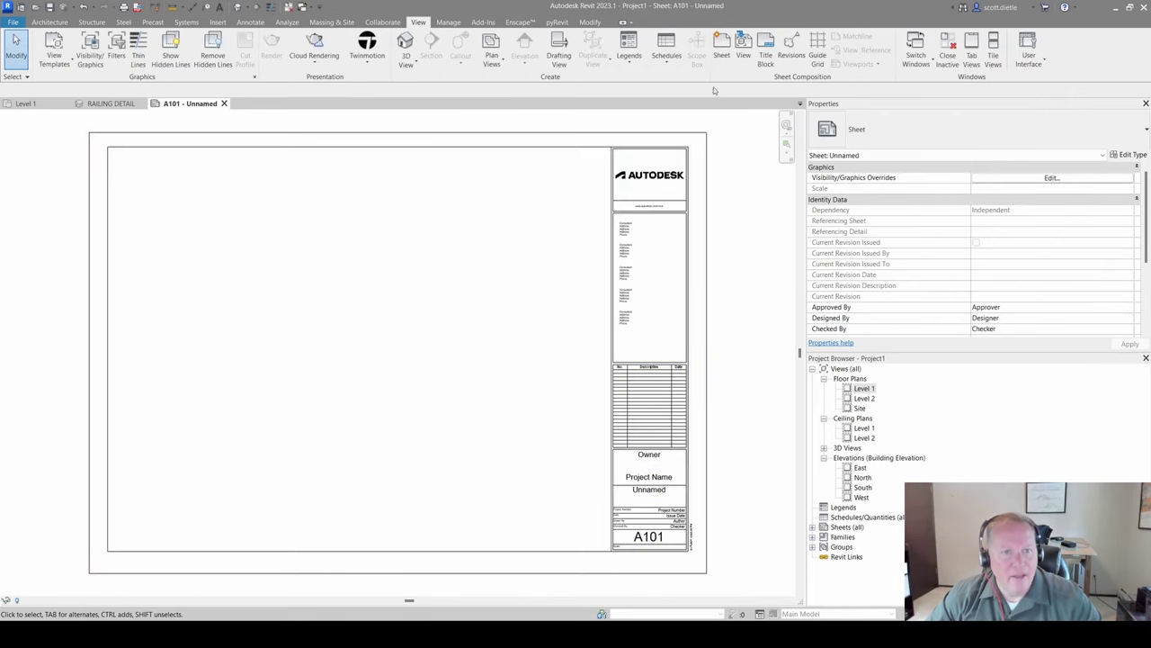
Step: Place the RAILING DETAIL 3D view on sheet A101, in the lower corner of the drawing area beside the title block
left_click(742, 52)
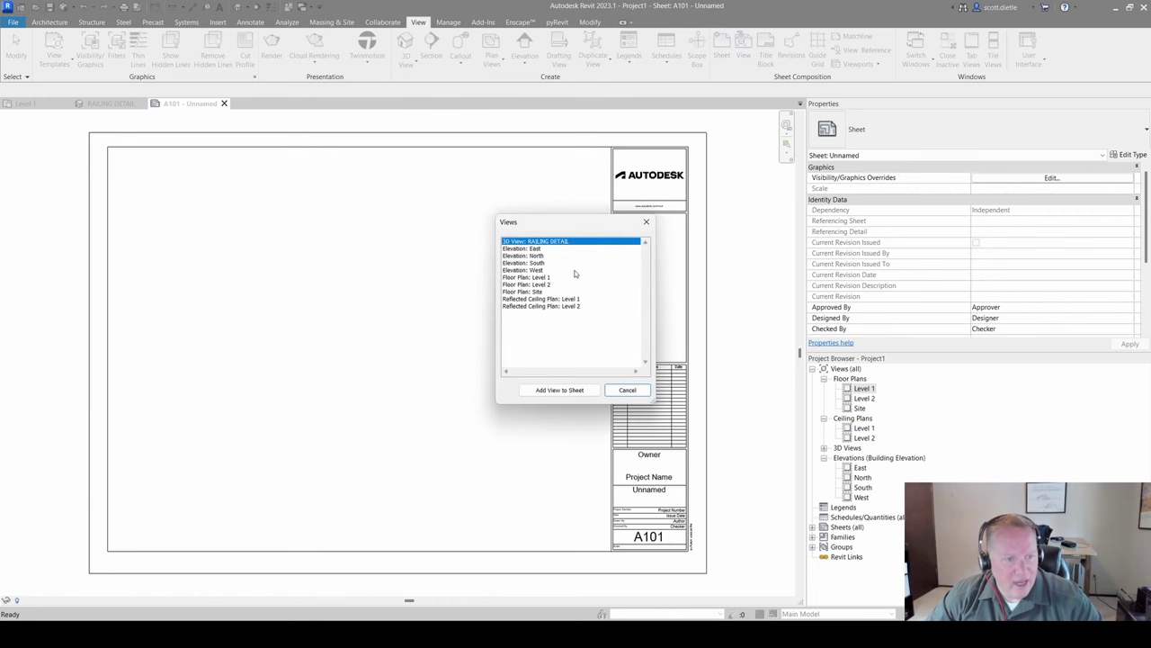
double_click(559, 242)
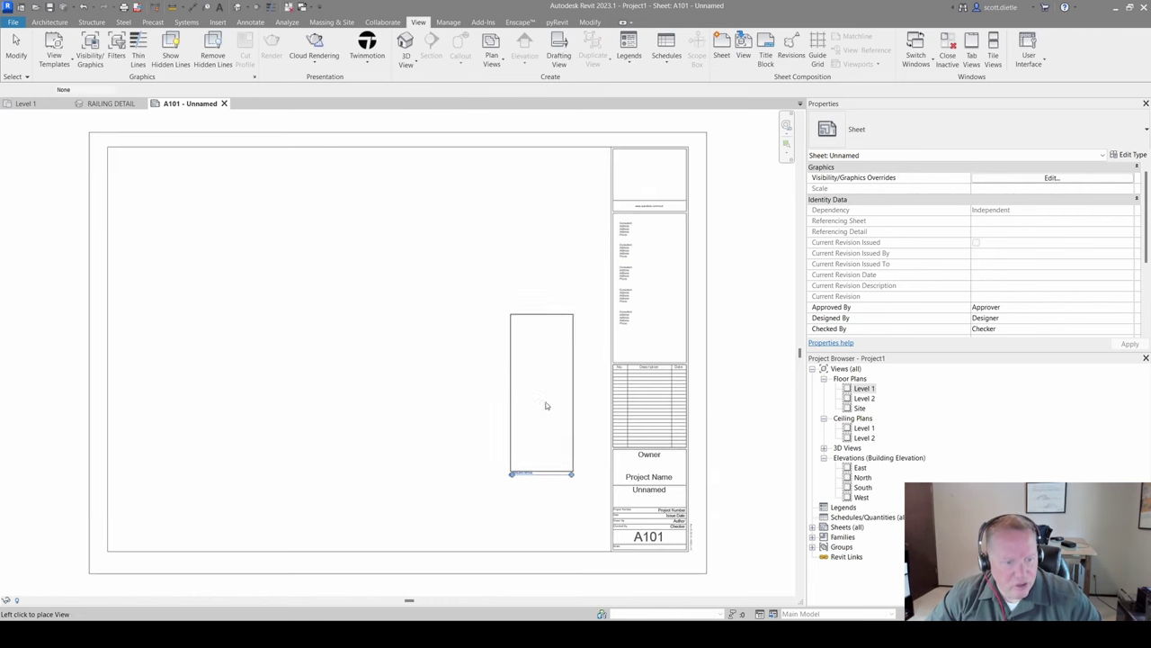
left_click(567, 464)
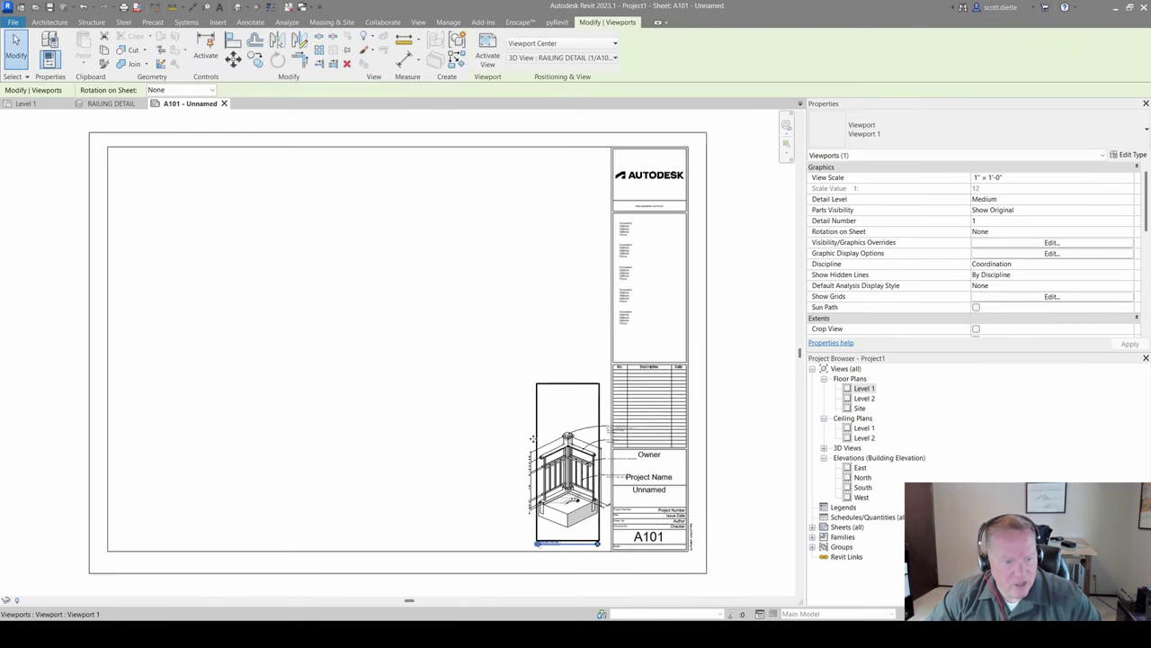
scroll(589, 482, "up", 5)
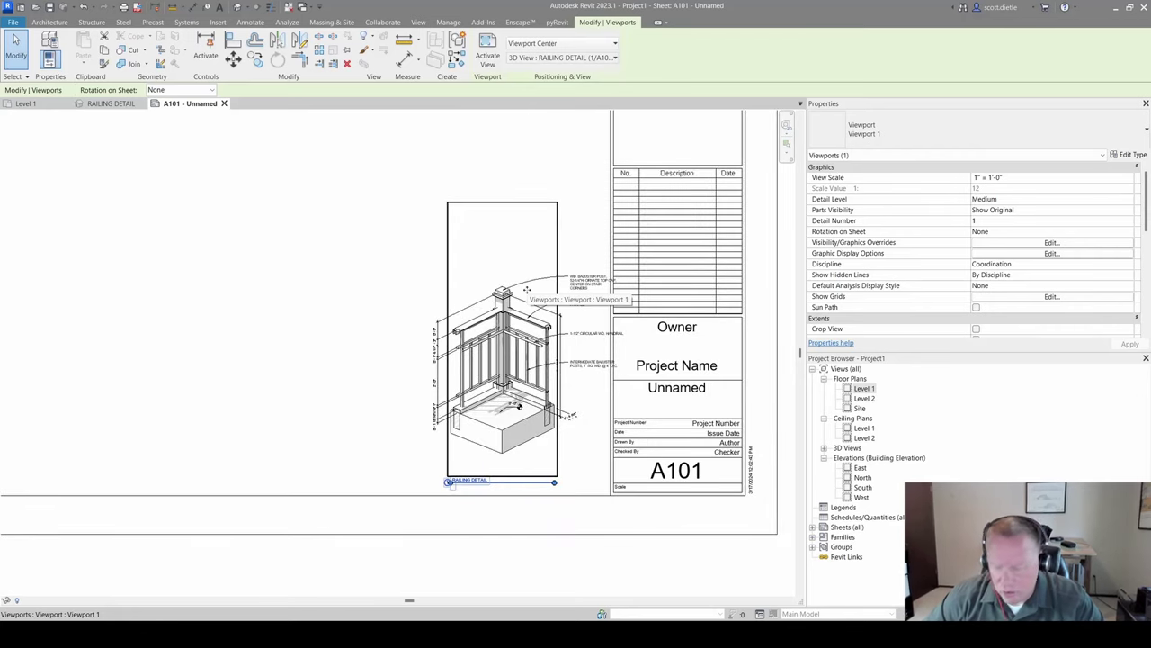
scroll(522, 338, "up", 2)
left_click(258, 262)
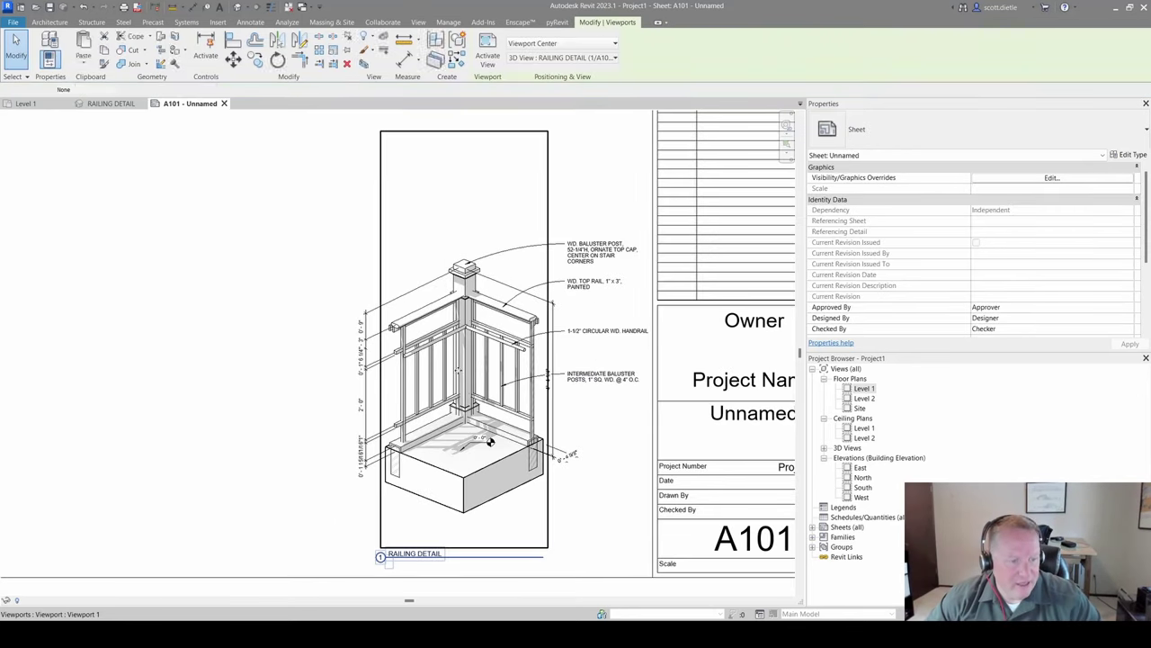
Step: Examine the placed railing detail on the sheet, both in its overall position and close up with its notes and dimensions
scroll(617, 412, "down", 1)
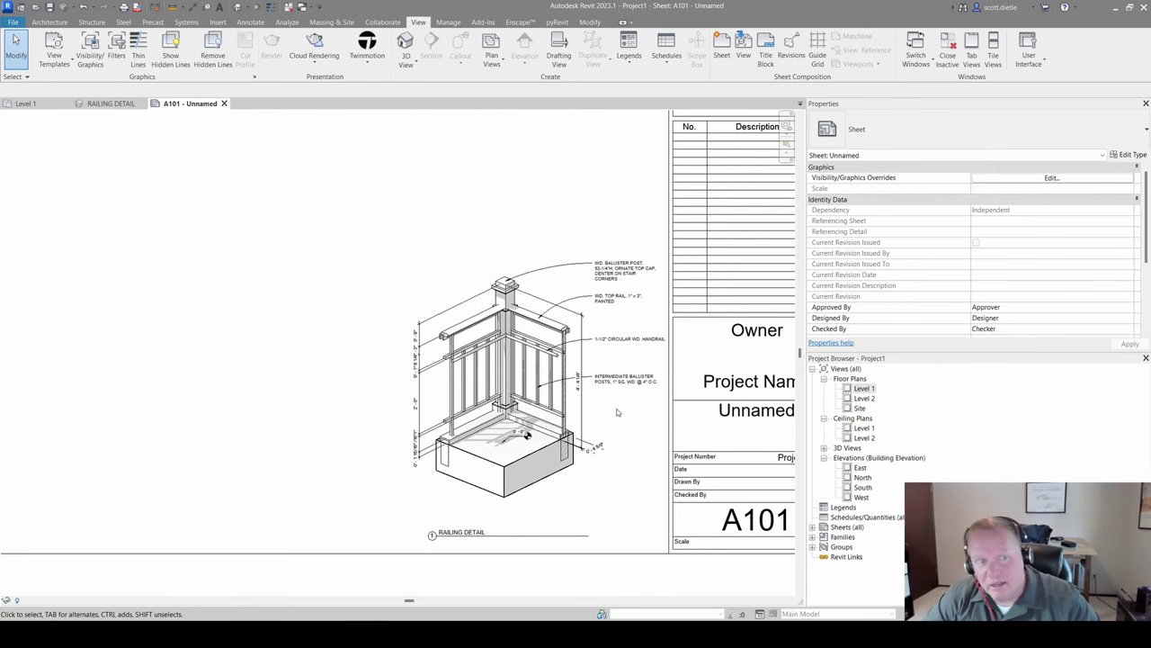
scroll(476, 534, "down", 3)
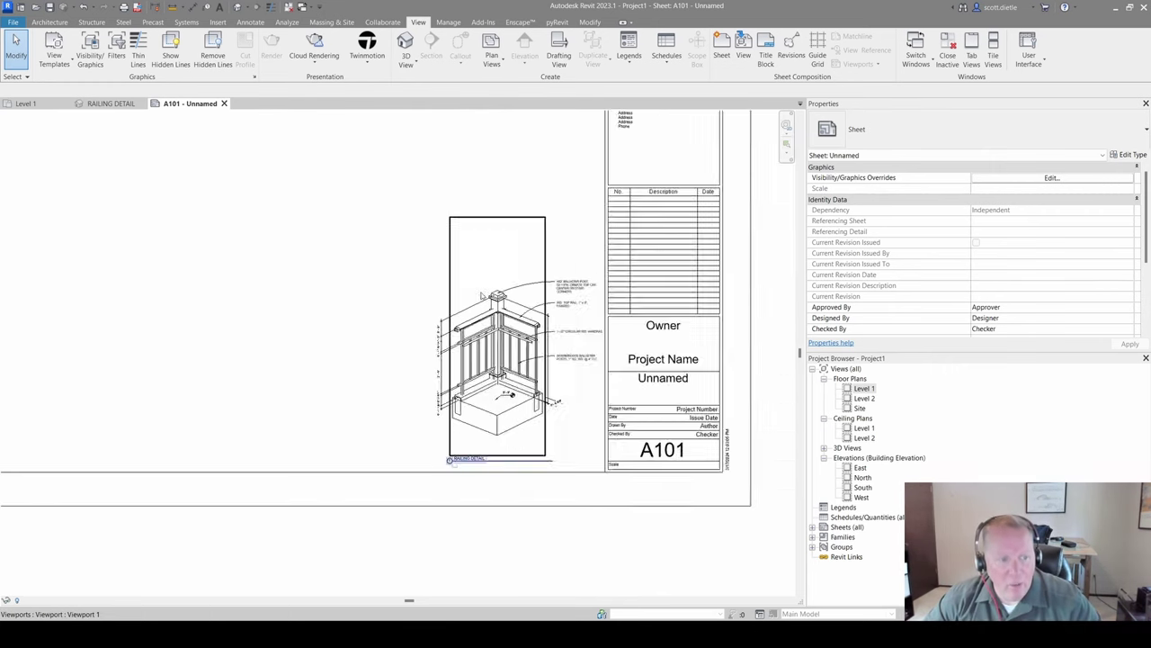
middle_click_drag(527, 181, 569, 252)
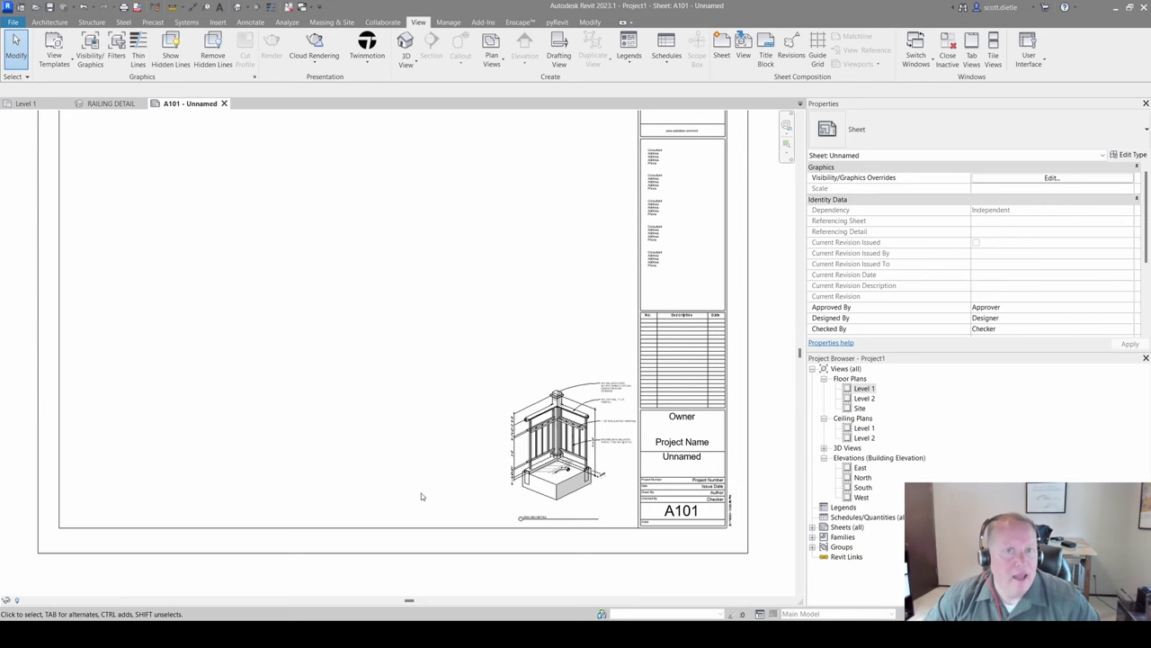
scroll(527, 445, "up", 4)
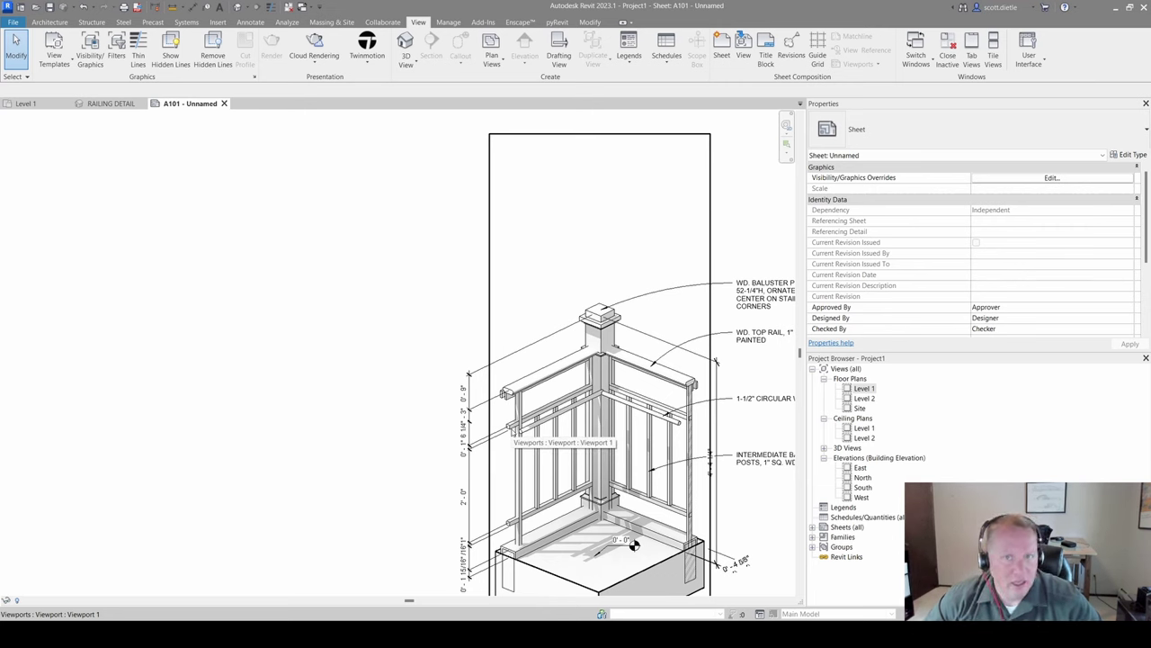
scroll(594, 346, "down", 4)
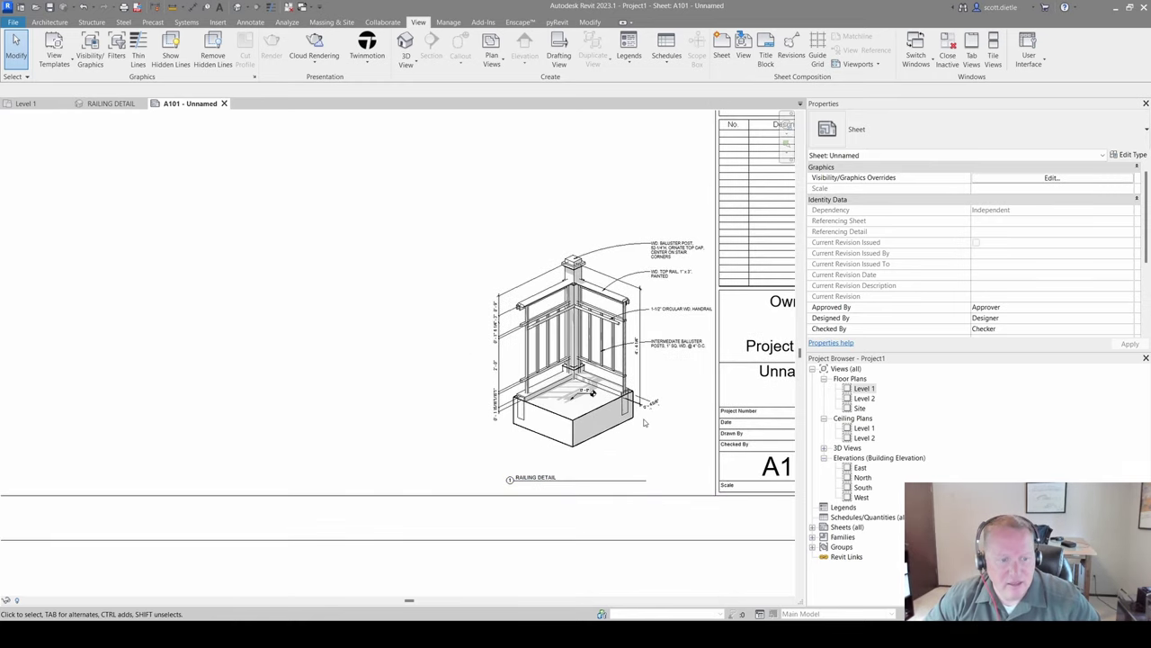
scroll(644, 423, "up", 2)
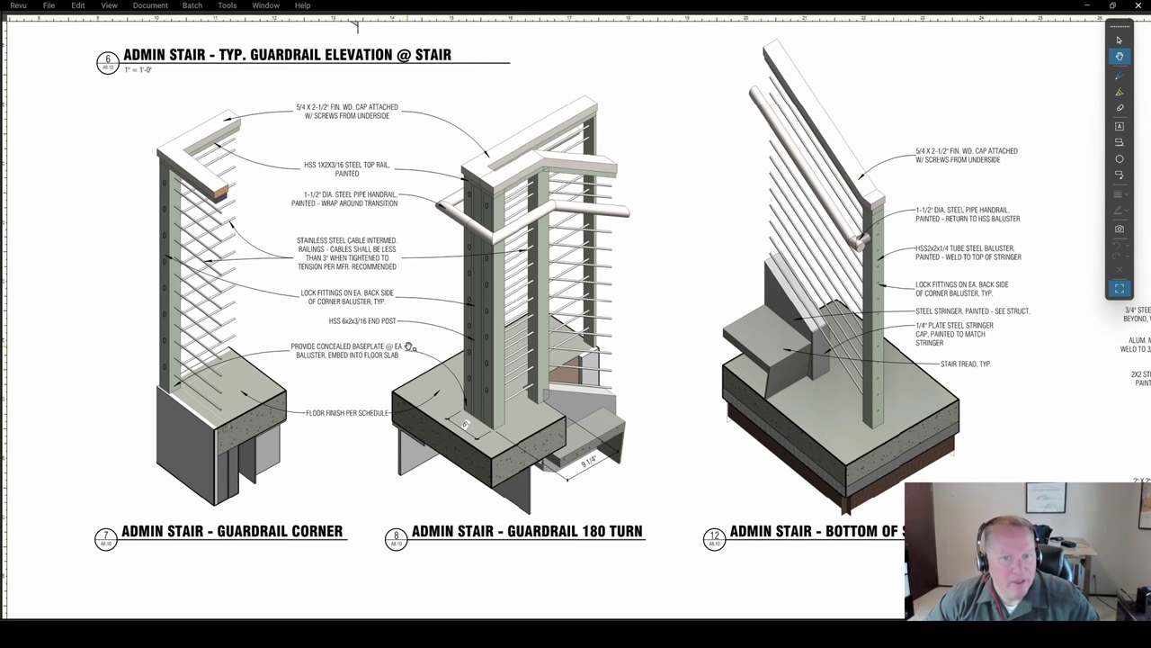
Step: In Revu, examine the Admin Stair sheet's 3D guardrail details alongside its conventional guardrail section and elevation
left_click_drag(417, 346, 453, 346)
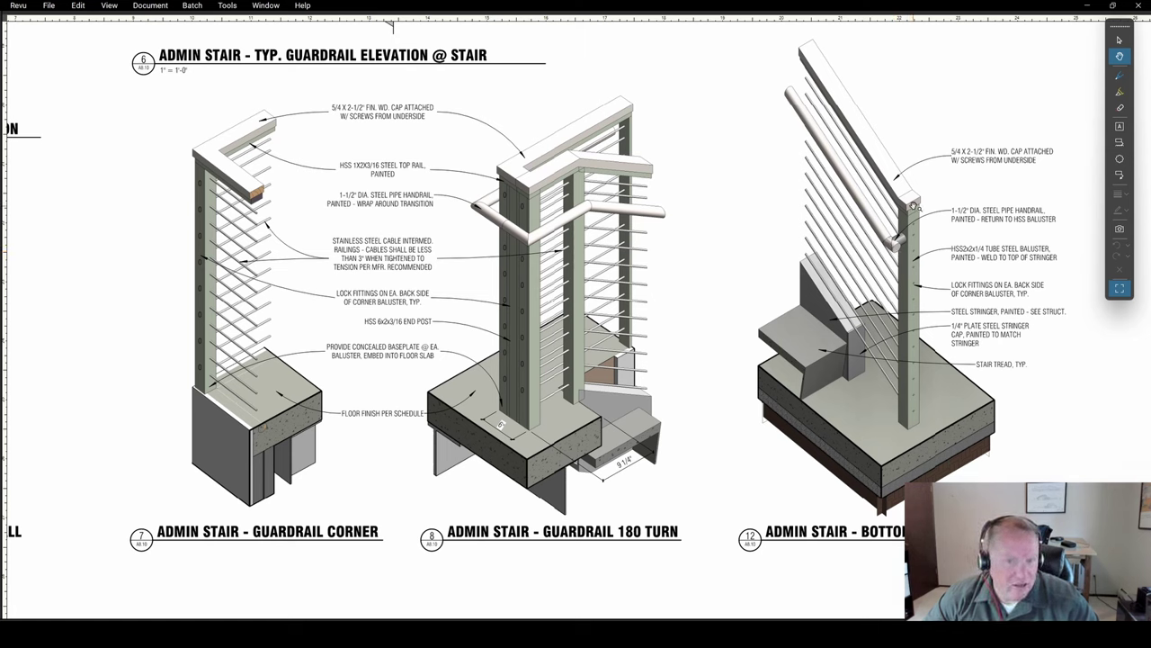
mouse_move(910, 203)
left_mouse_down()
mouse_move(928, 248)
mouse_move(1086, 416)
mouse_move(1111, 621)
mouse_move(1139, 643)
left_mouse_up()
mouse_move(282, 179)
left_mouse_down()
mouse_move(366, 137)
mouse_move(524, 137)
left_mouse_up()
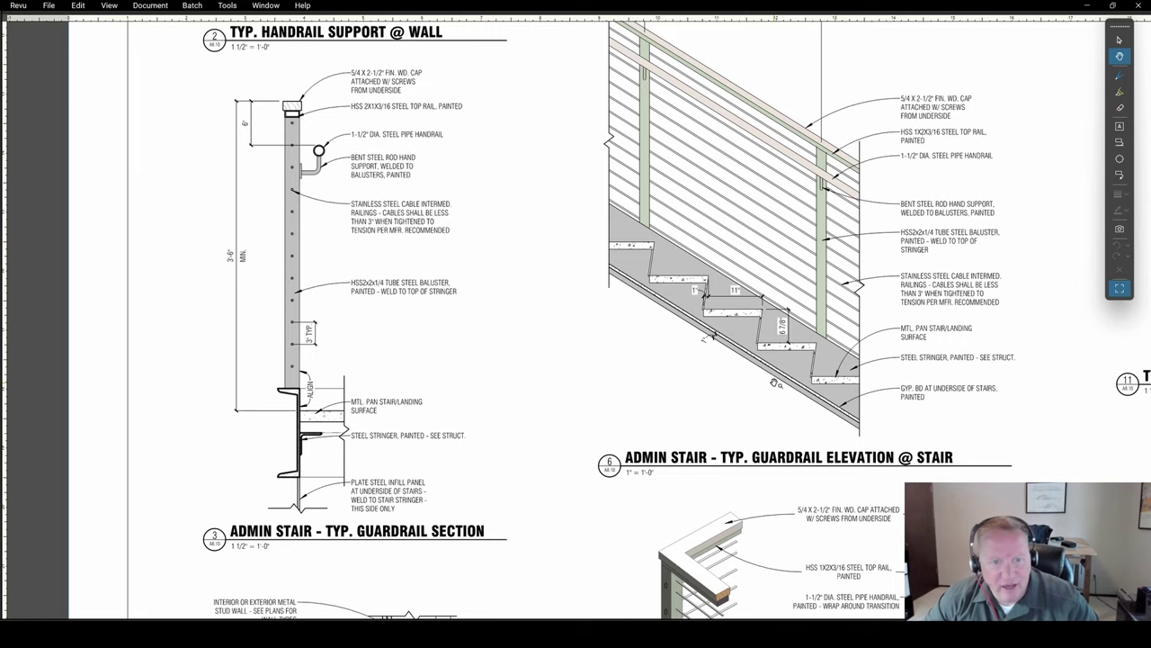
left_click_drag(800, 438, 488, 130)
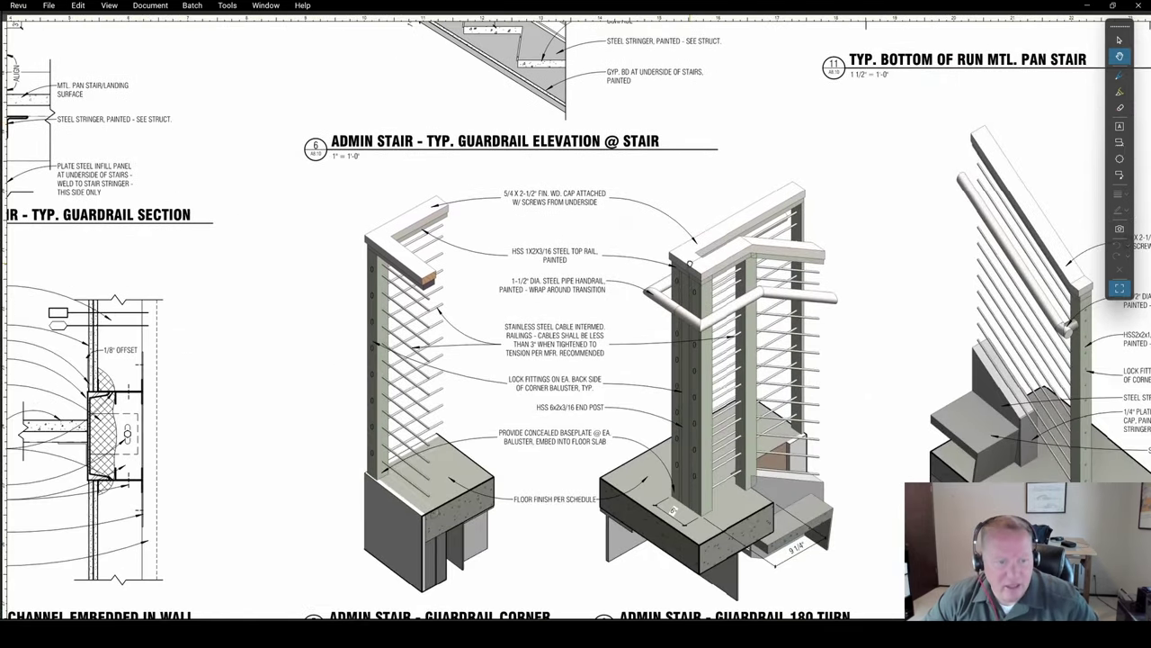
left_click_drag(752, 311, 634, 218)
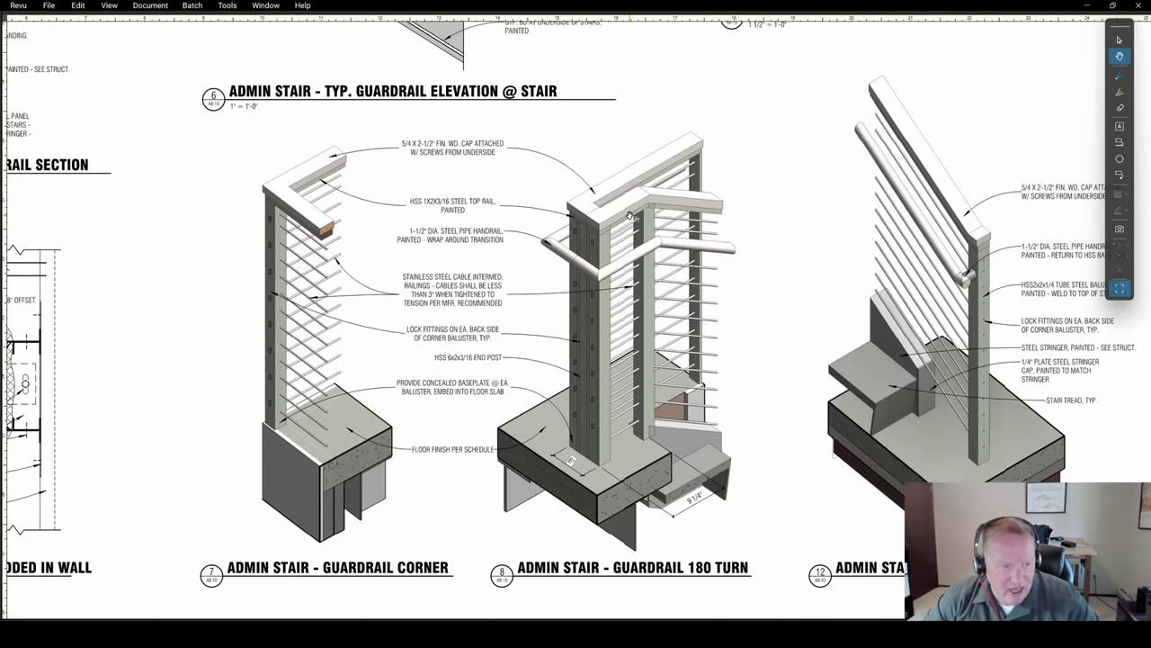
left_click_drag(674, 198, 622, 213)
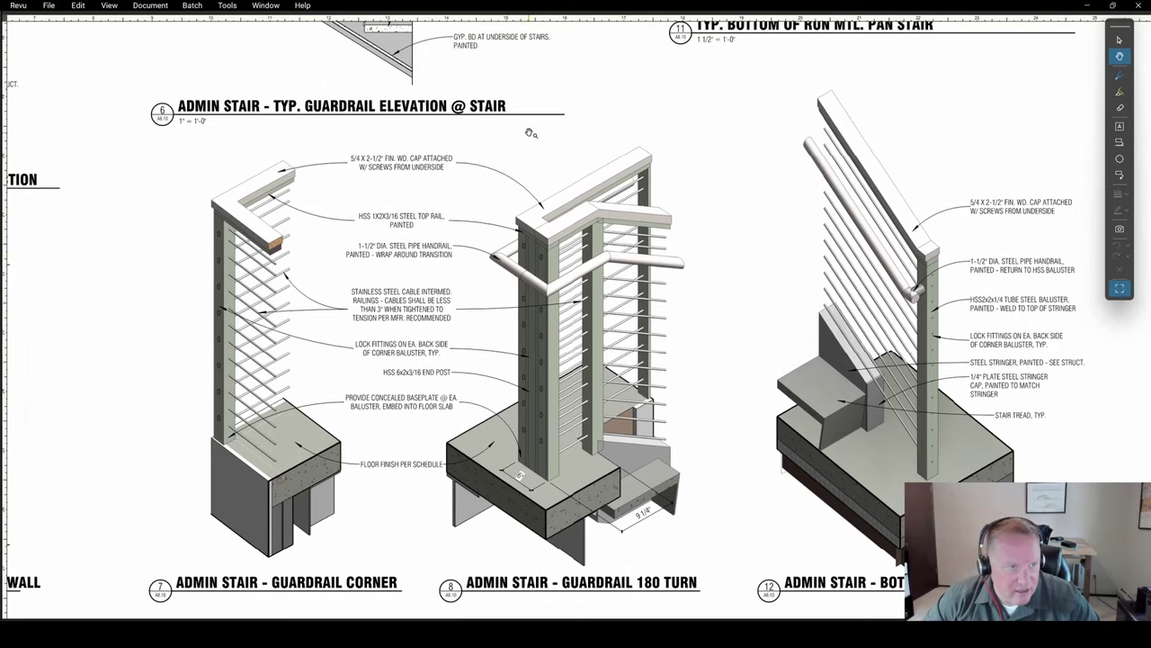
left_click_drag(531, 133, 571, 410)
mouse_move(416, 198)
left_mouse_down()
mouse_move(464, 228)
mouse_move(652, 208)
left_mouse_up()
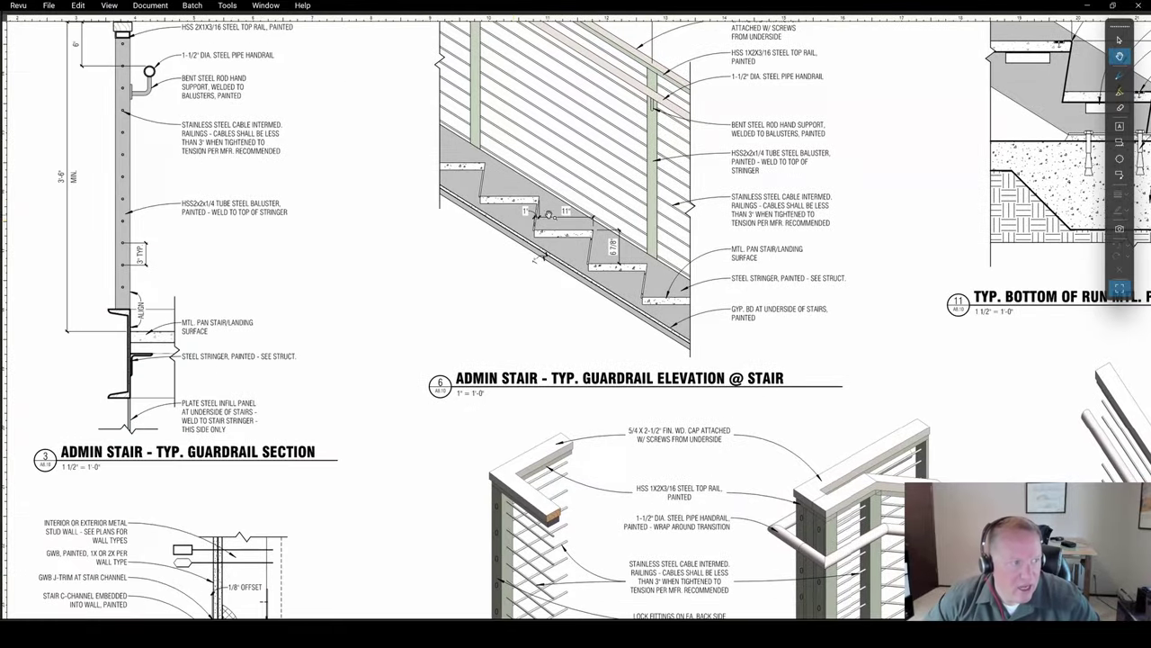
left_click_drag(511, 222, 548, 223)
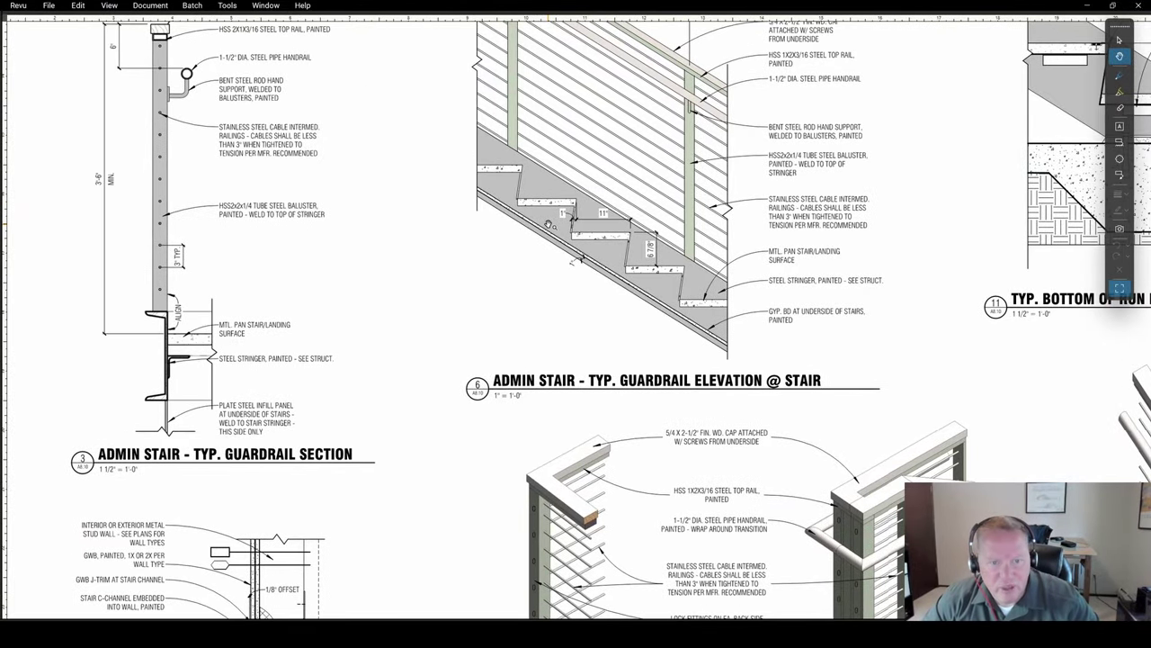
left_click_drag(895, 410, 710, 178)
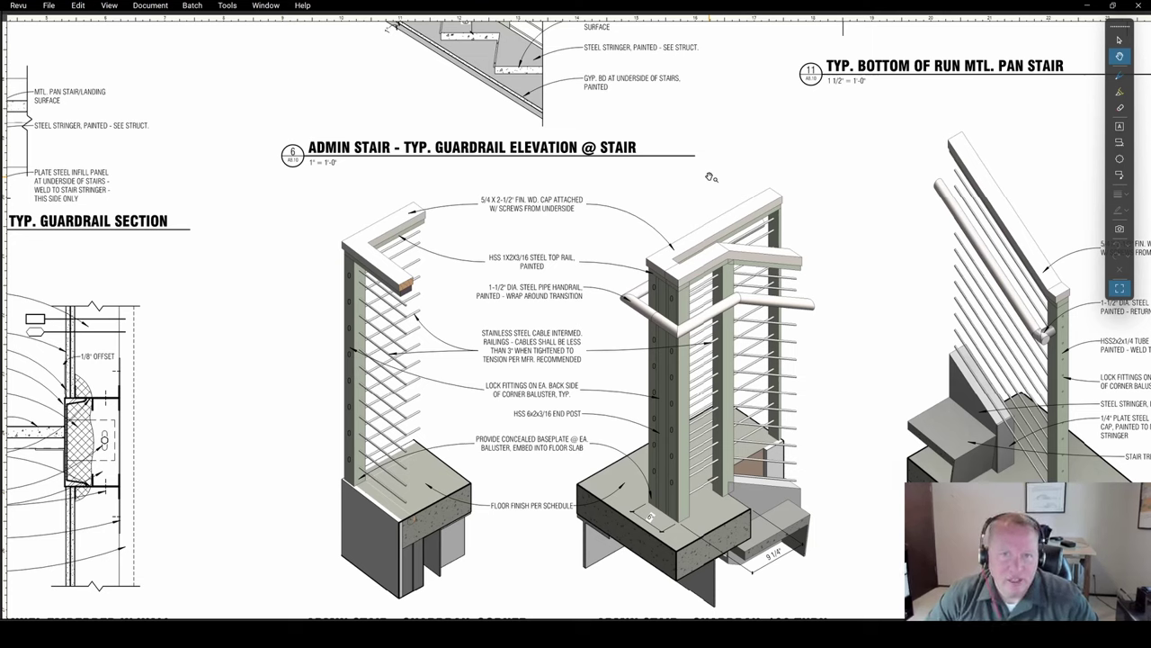